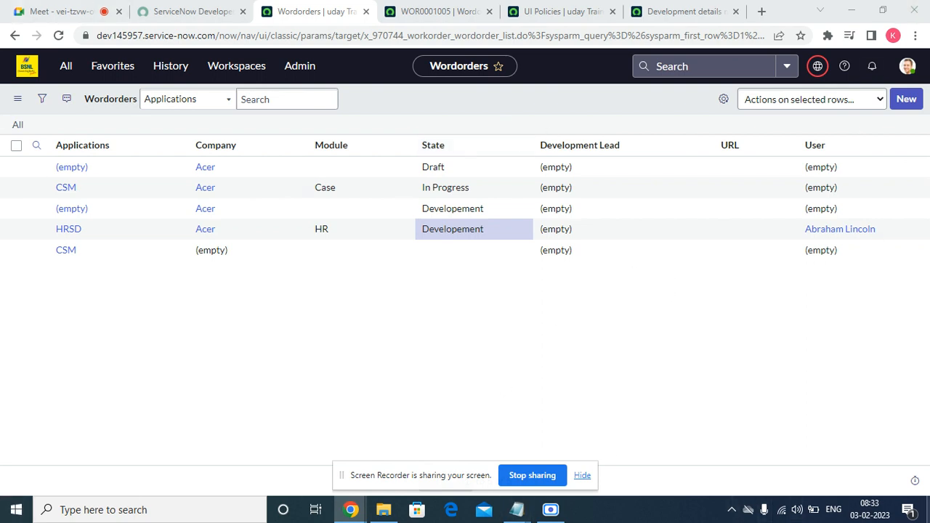
# Open the CSM work order for Acer in a new browser tab and examine its Assignment Group field
pyautogui.rightClick(37, 188)
pyautogui.press('Escape')
pyautogui.click(373, 13)
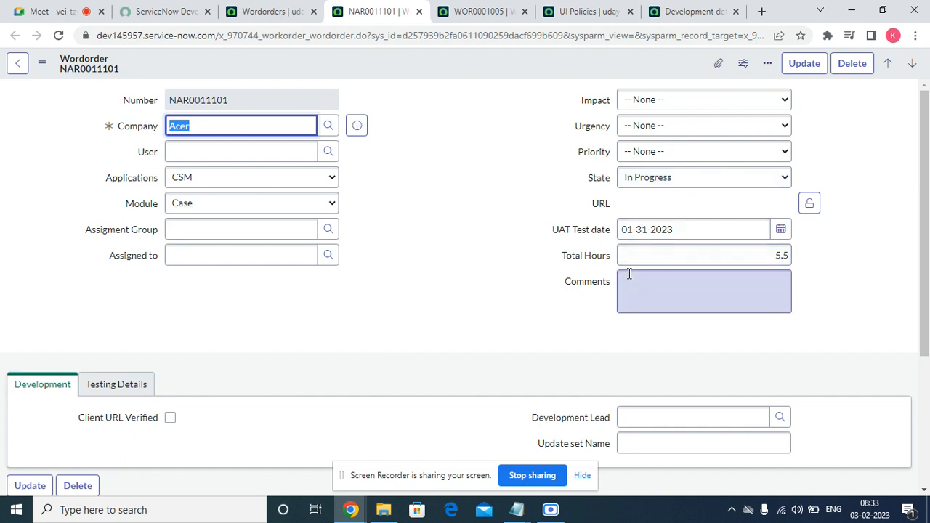
pyautogui.click(199, 227)
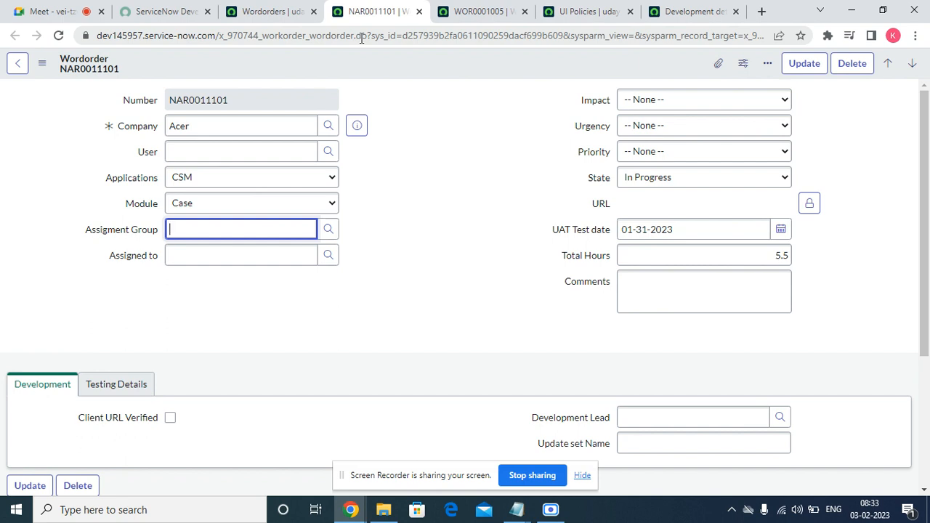
# Return to the work order list, search the modules for "look" and open Assignment Lookup Rules
pyautogui.click(249, 13)
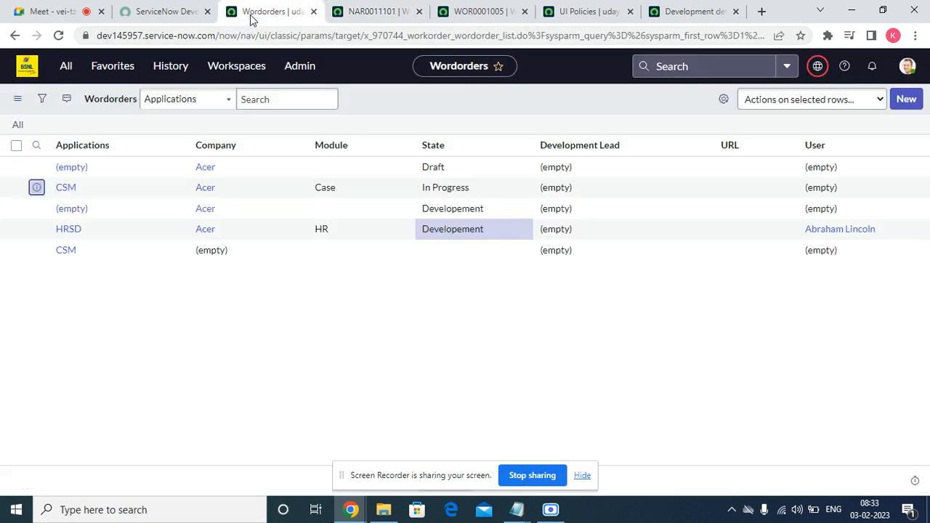
pyautogui.click(61, 68)
pyautogui.write('assign')
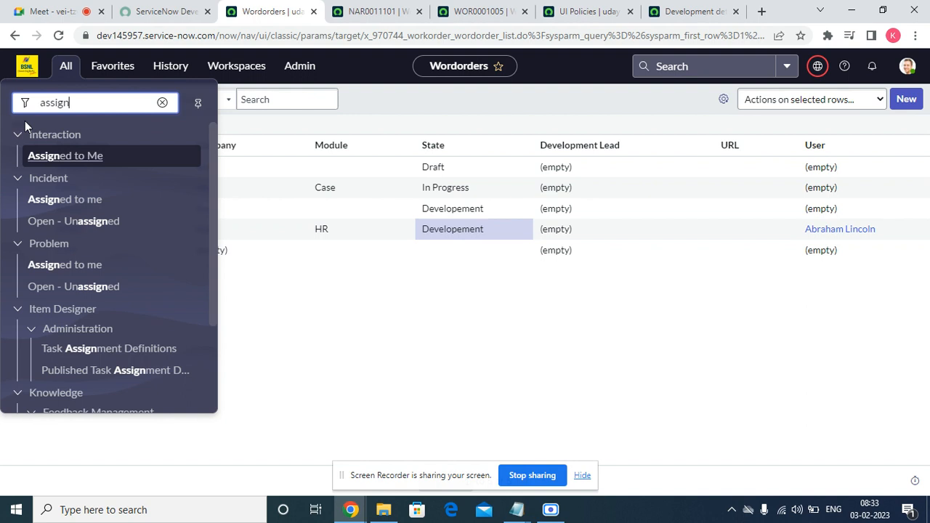
pyautogui.doubleClick(110, 100)
pyautogui.write('look')
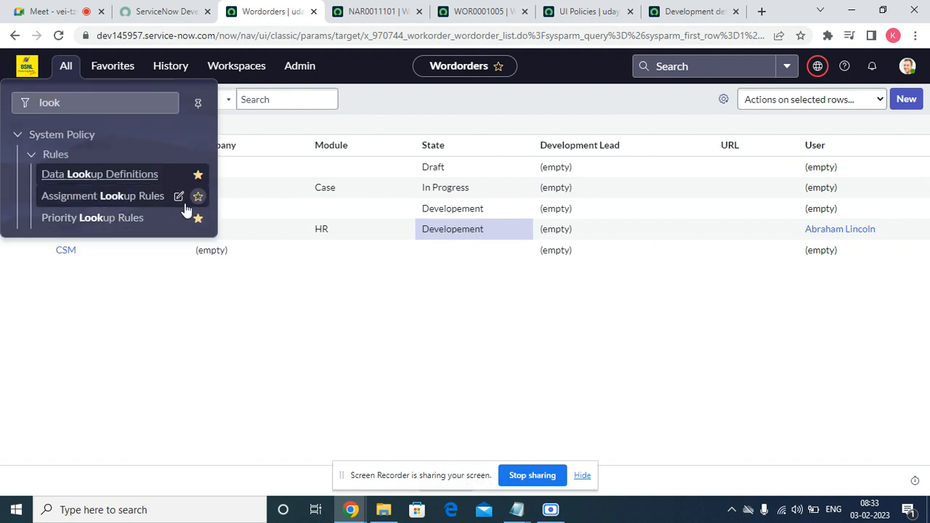
pyautogui.click(122, 205)
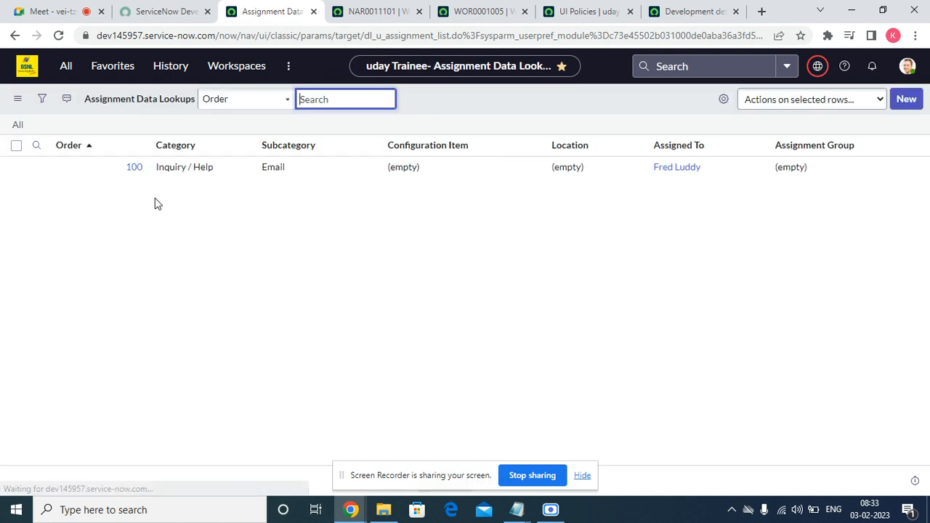
# Start a new assignment data lookup record and check which choices its Category field offers
pyautogui.click(901, 99)
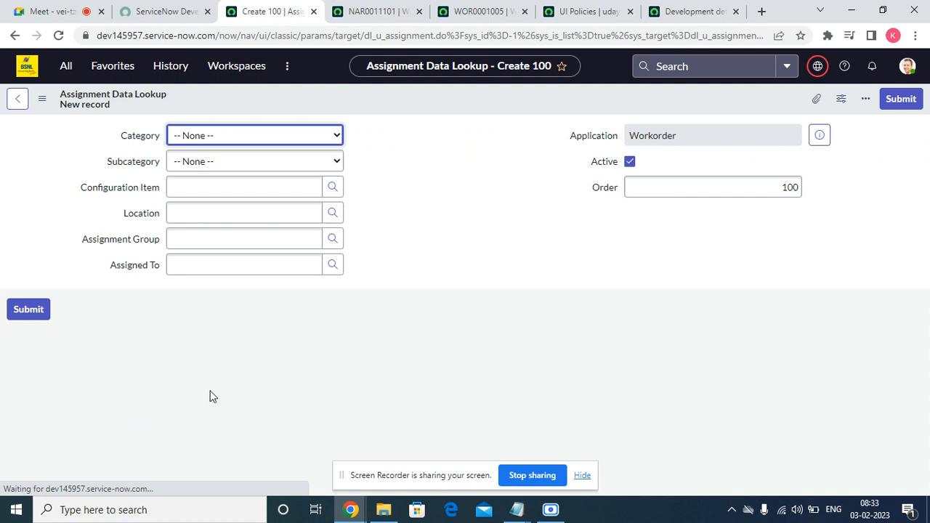
pyautogui.click(228, 138)
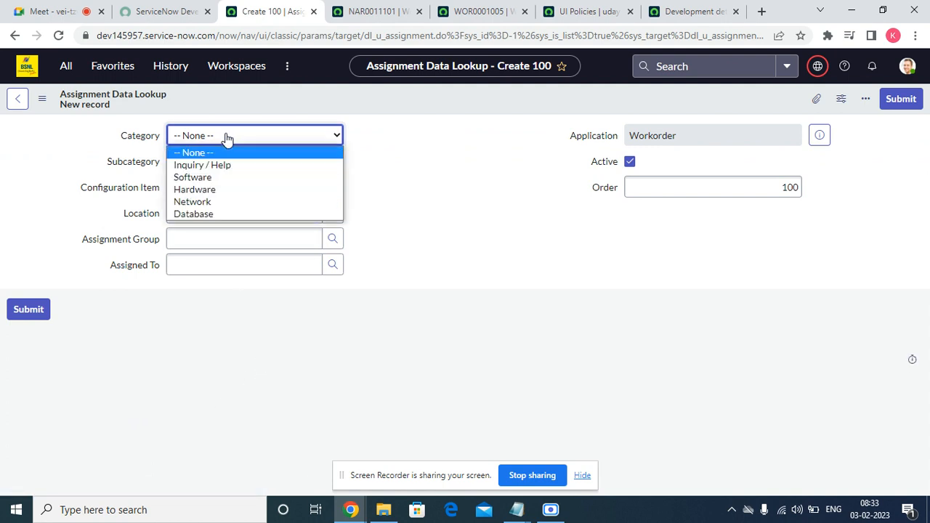
pyautogui.click(476, 175)
pyautogui.click(257, 135)
pyautogui.click(415, 192)
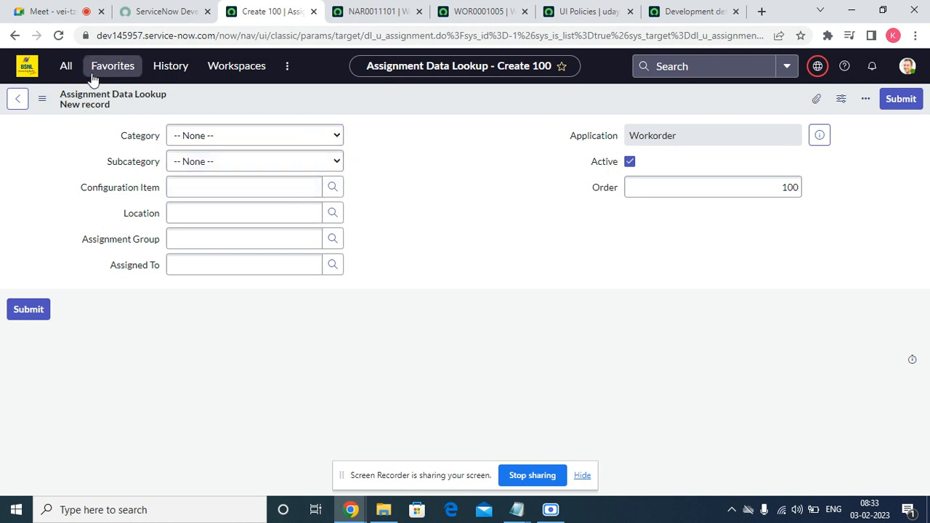
# Go to Data Lookup Definitions and start a new record of type Data Lookup Rule
pyautogui.click(67, 68)
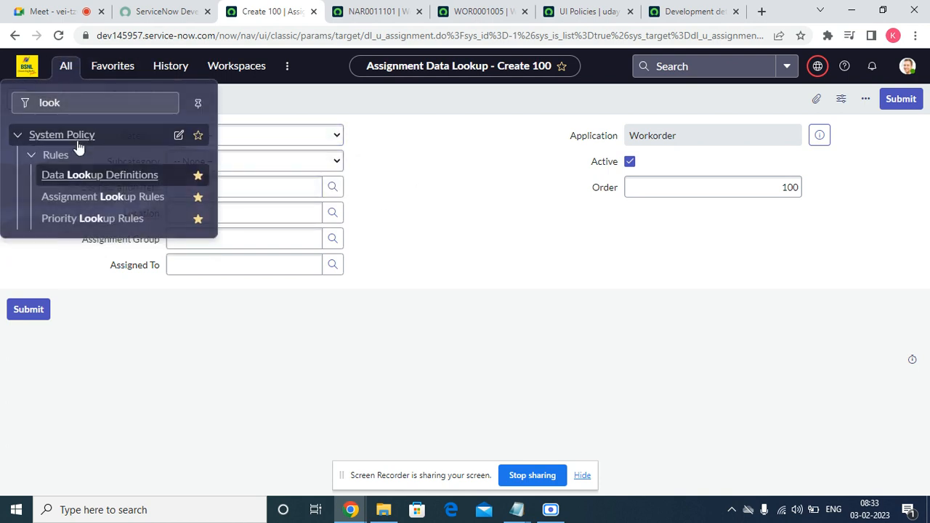
pyautogui.click(87, 174)
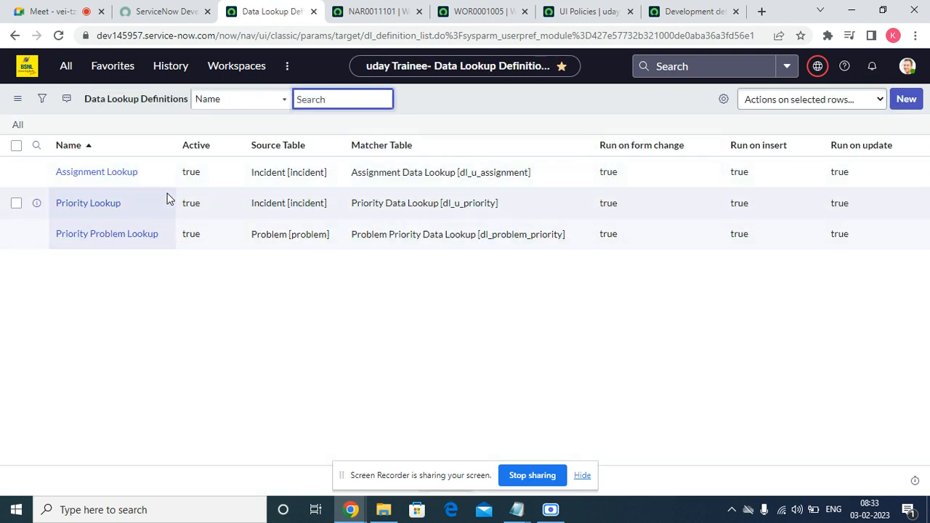
pyautogui.click(907, 100)
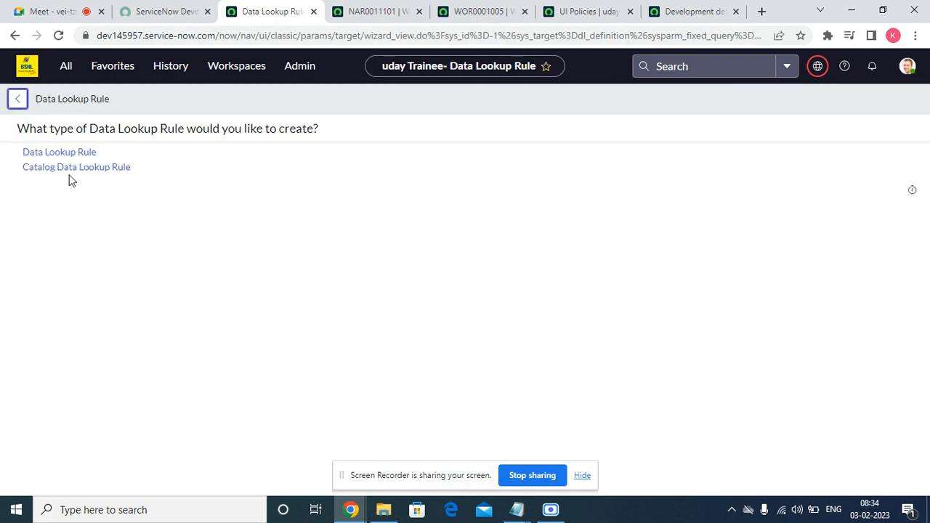
pyautogui.click(62, 154)
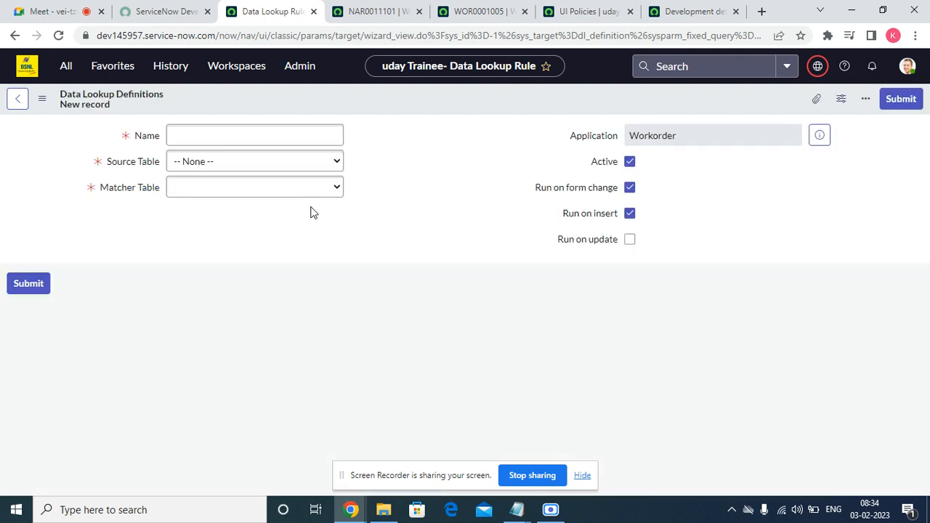
# Name the lookup definition "Work order", set its source table to Wordorder and try to find a matcher table with "ass"
pyautogui.click(203, 133)
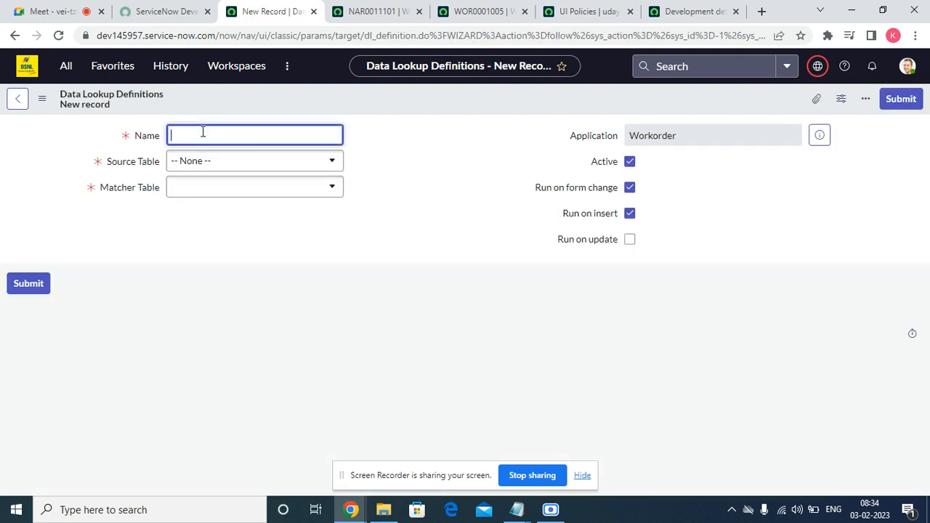
pyautogui.write('Work order')
pyautogui.click(210, 162)
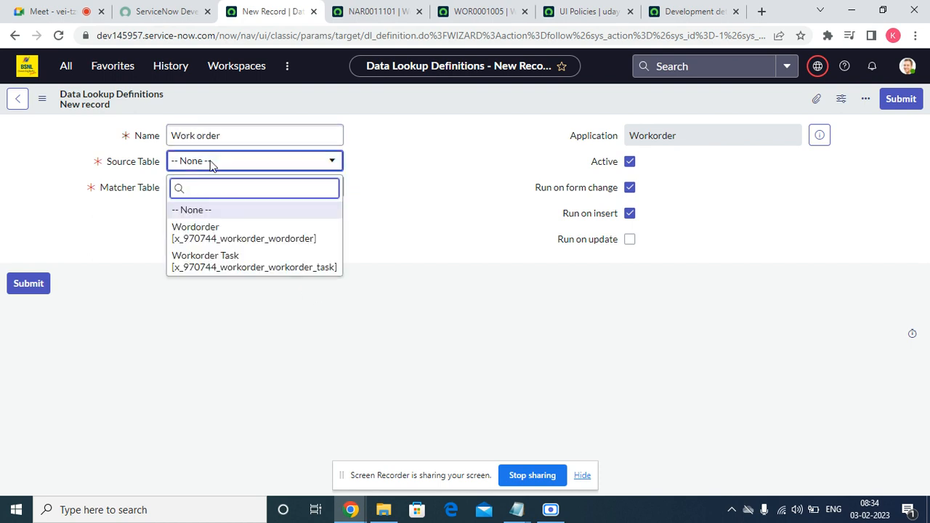
pyautogui.click(242, 235)
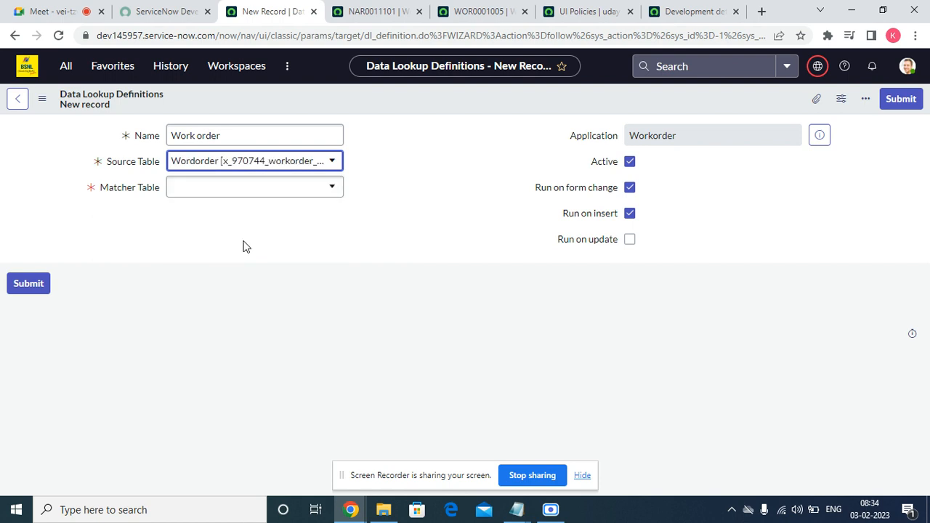
pyautogui.click(260, 195)
pyautogui.write('ass')
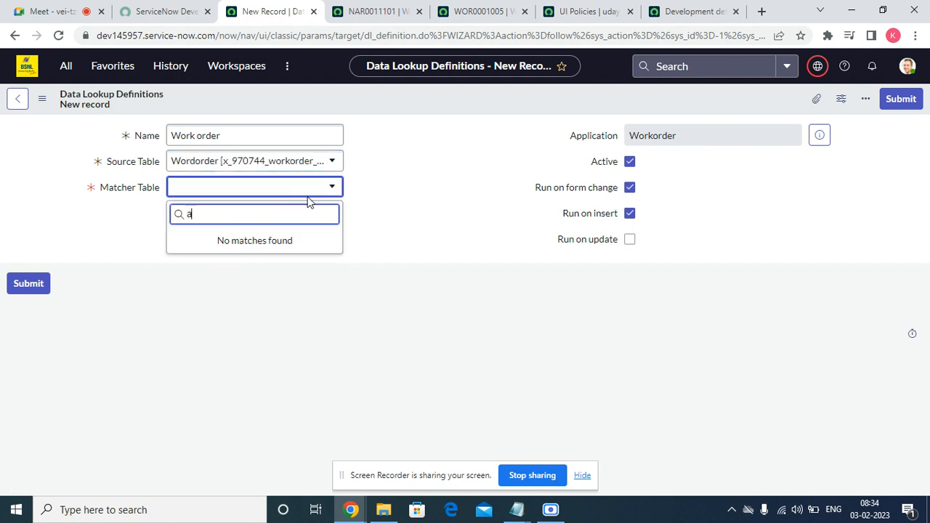
pyautogui.click(428, 215)
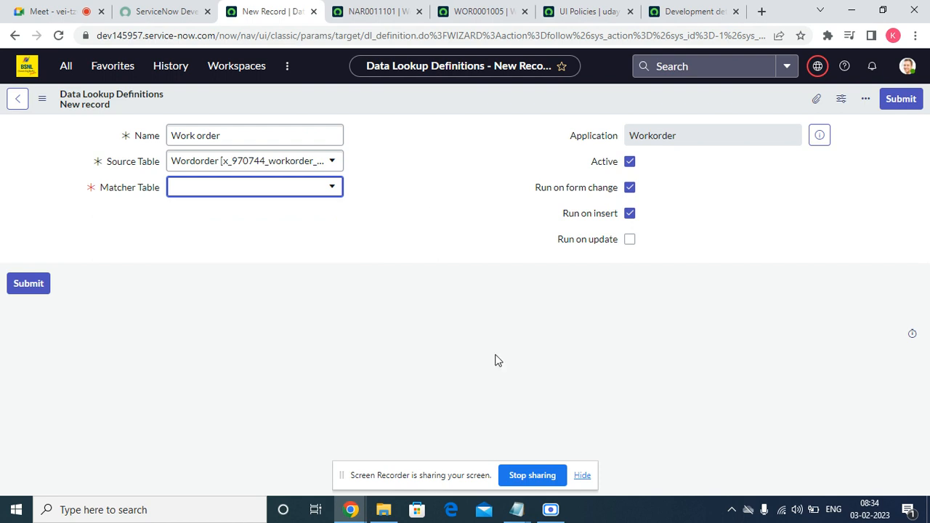
# Discard the unsaved lookup definition and go to the Assignment Lookup Rules list
pyautogui.click(582, 477)
pyautogui.click(67, 71)
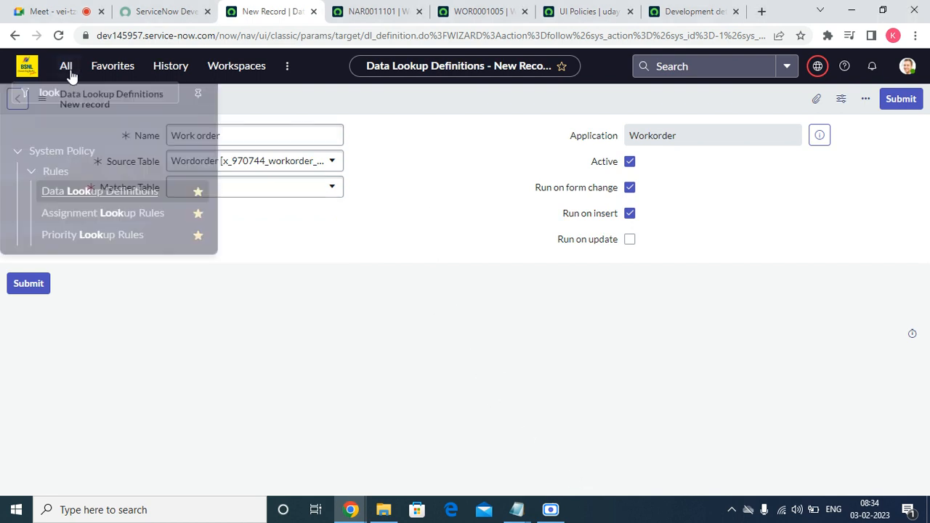
pyautogui.click(142, 196)
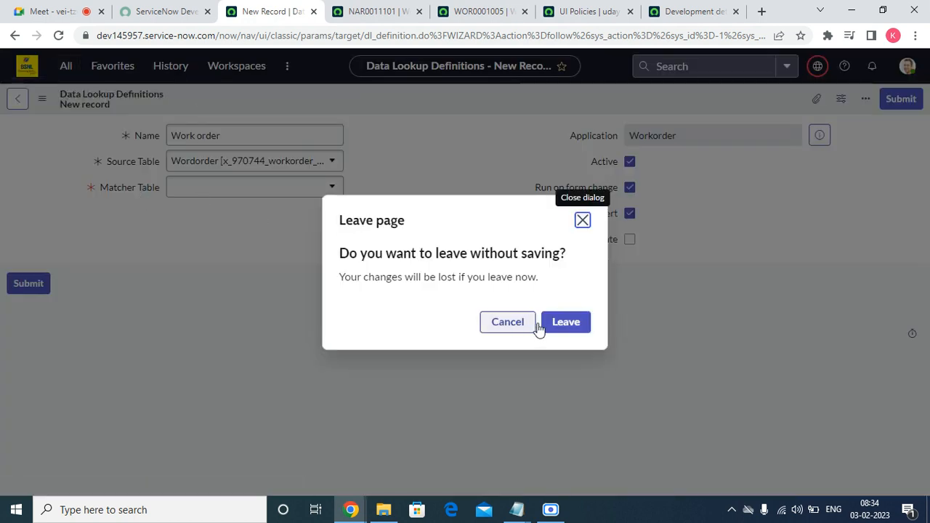
pyautogui.click(582, 327)
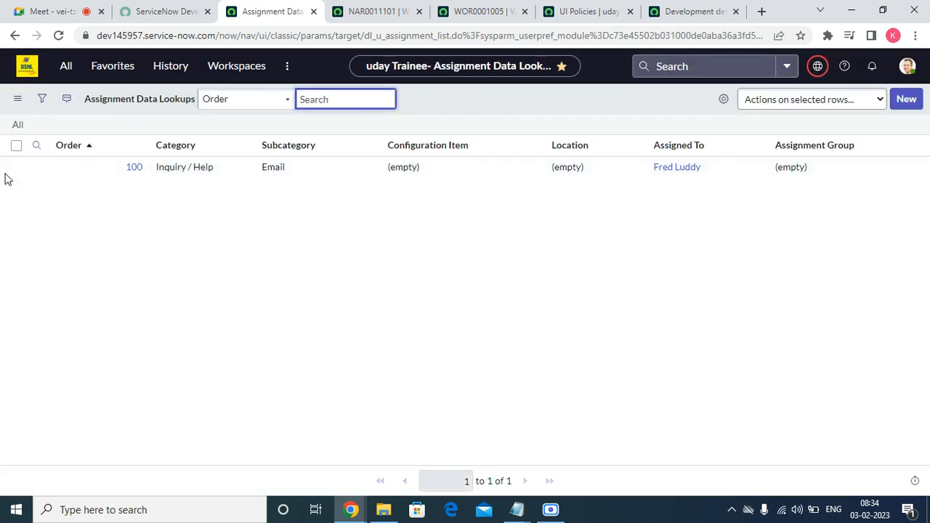
pyautogui.click(110, 69)
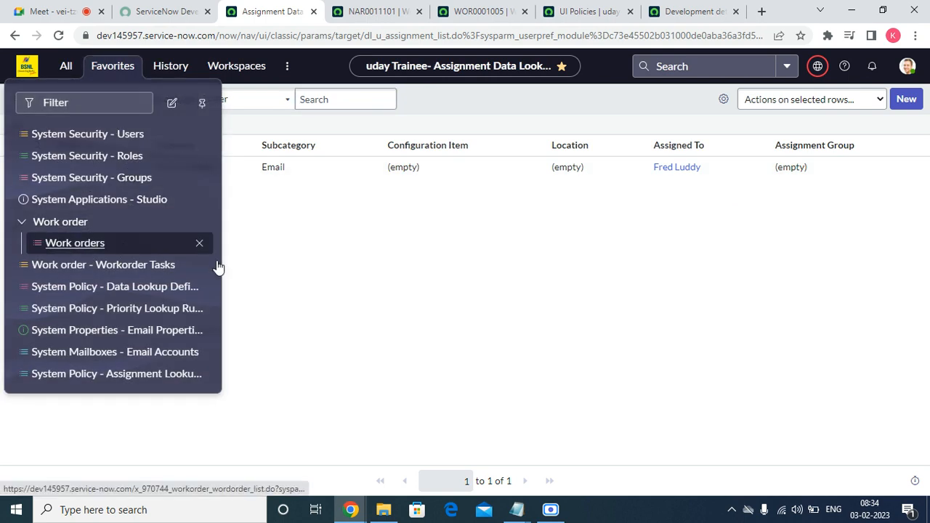
pyautogui.click(307, 262)
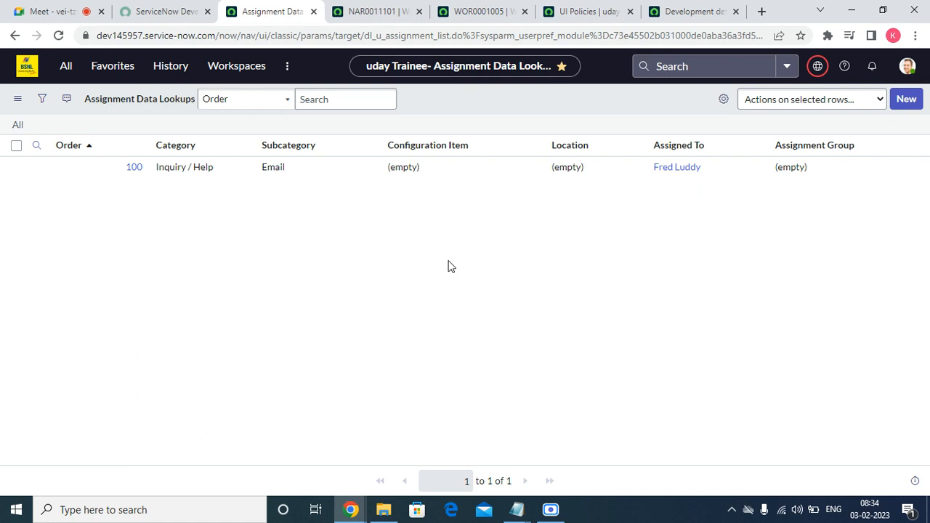
pyautogui.click(117, 74)
pyautogui.click(338, 238)
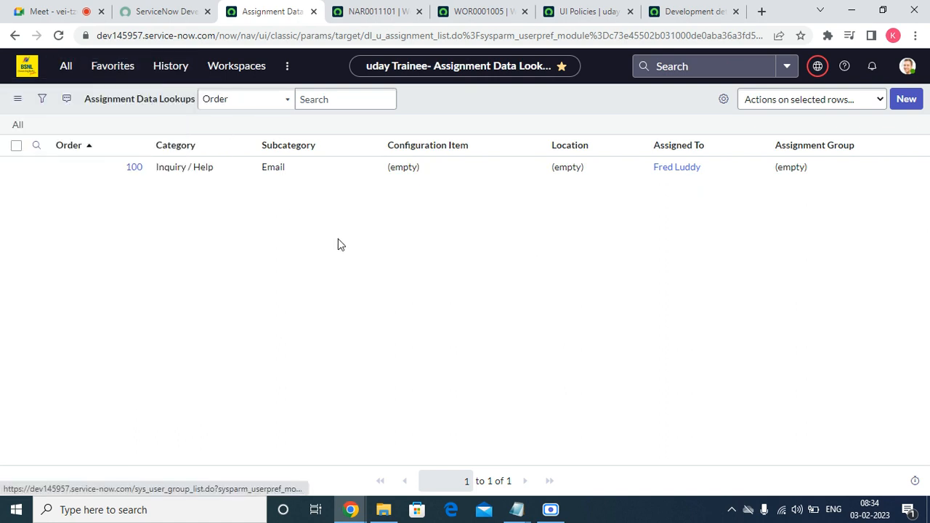
# Open the Assignment Lookup record from Data Lookup Definitions
pyautogui.click(66, 73)
pyautogui.click(108, 198)
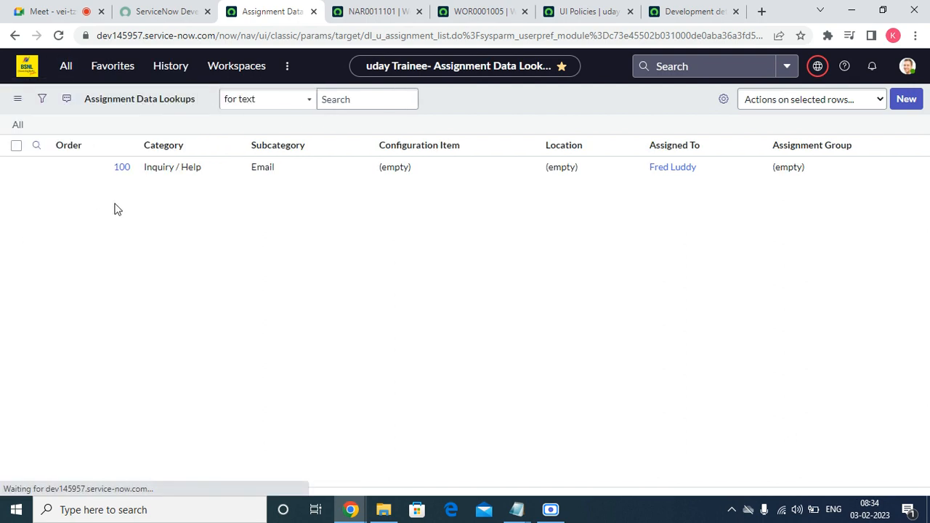
pyautogui.click(66, 66)
pyautogui.click(96, 175)
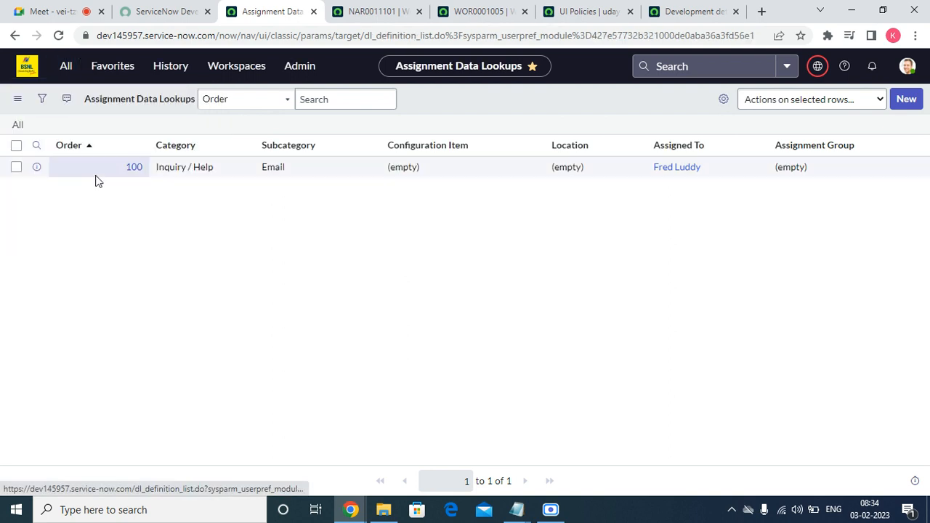
pyautogui.click(121, 173)
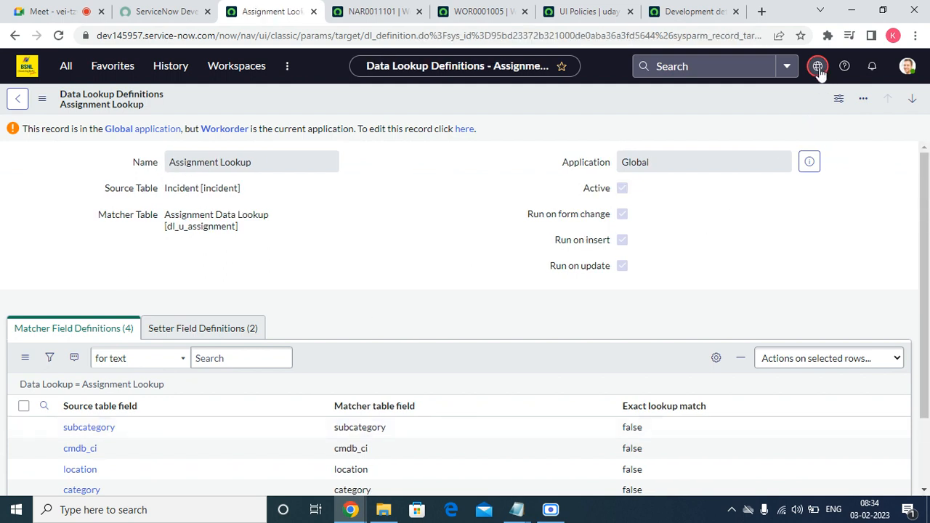
# Switch the application scope from Workorder to Global so the Assignment Lookup record can be edited
pyautogui.click(818, 71)
pyautogui.click(898, 101)
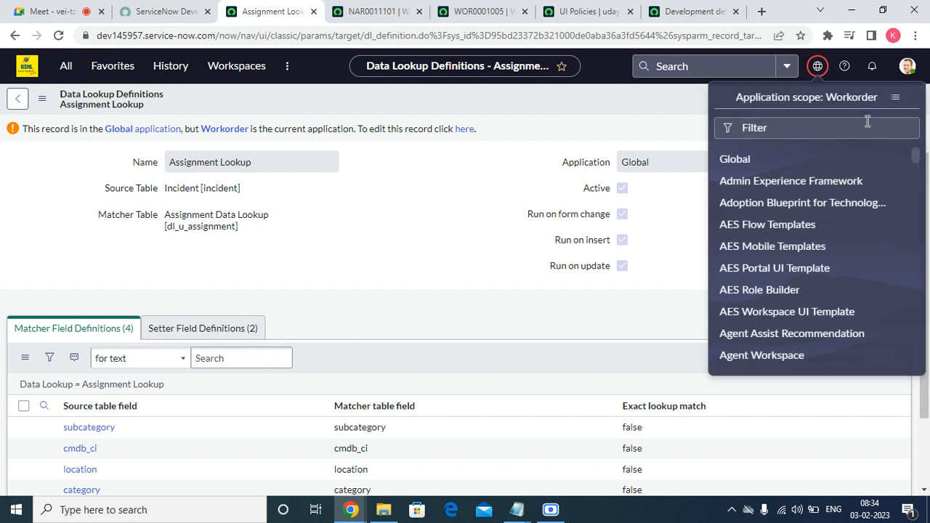
pyautogui.click(735, 159)
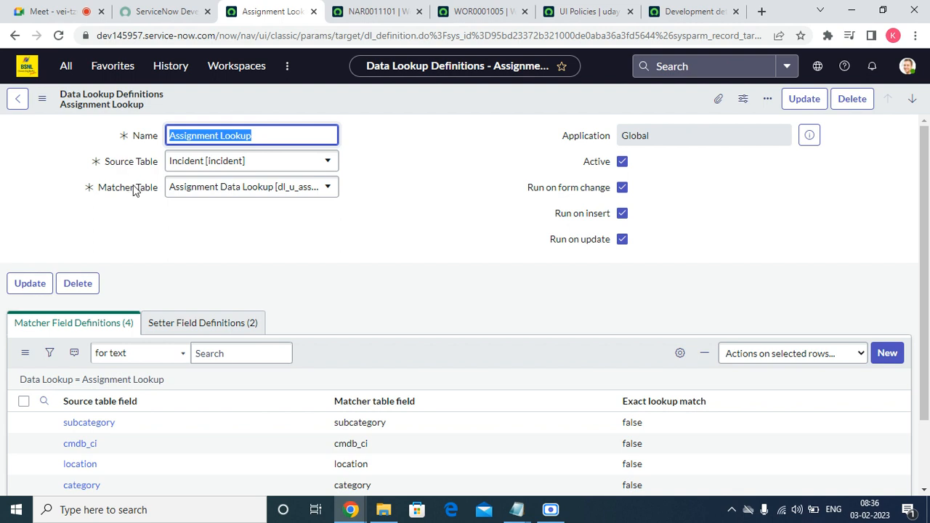
# Examine the Assignment Lookup's matcher and setter field definitions and its Run on form change option
pyautogui.click(211, 323)
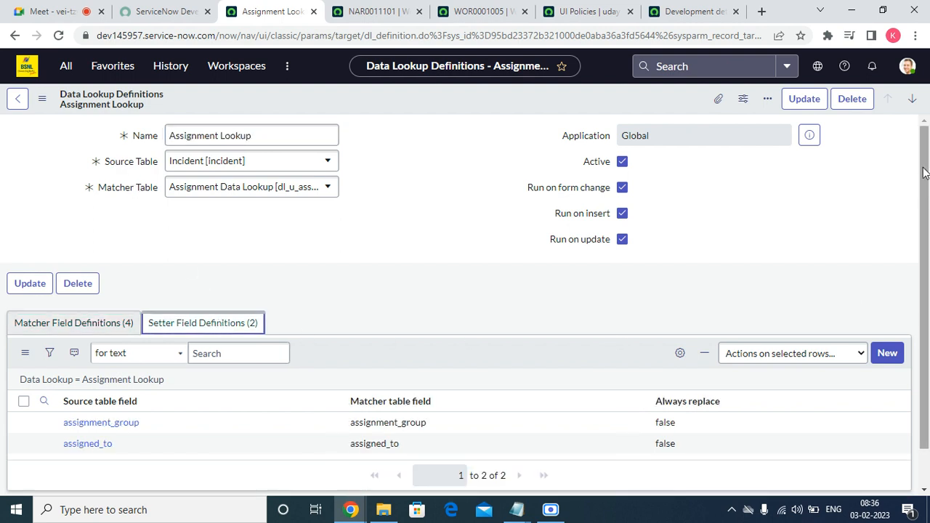
pyautogui.scroll(-1, 923, 174)
pyautogui.click(88, 282)
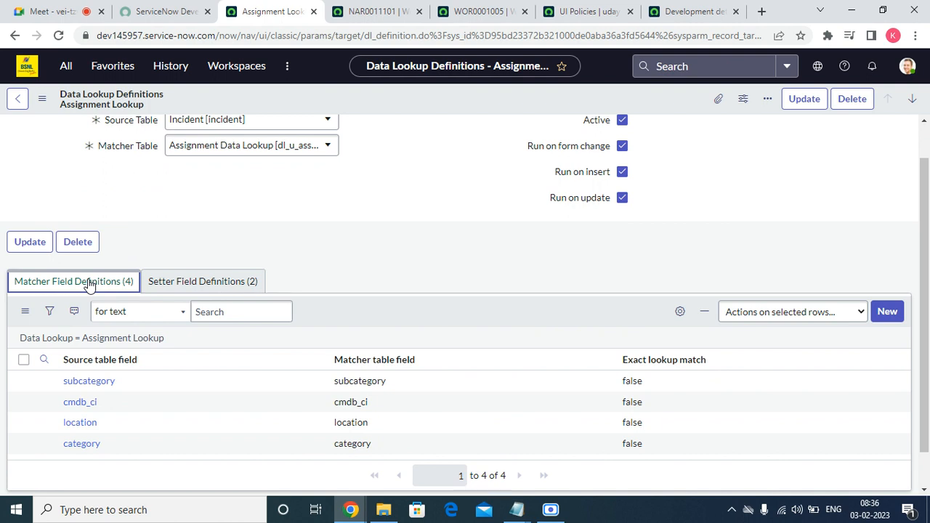
pyautogui.click(203, 282)
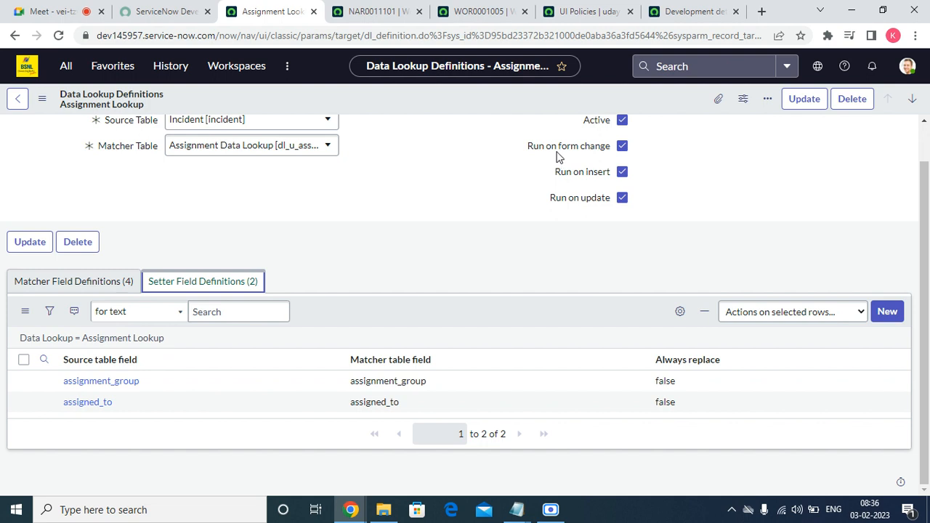
pyautogui.scroll(2, 559, 330)
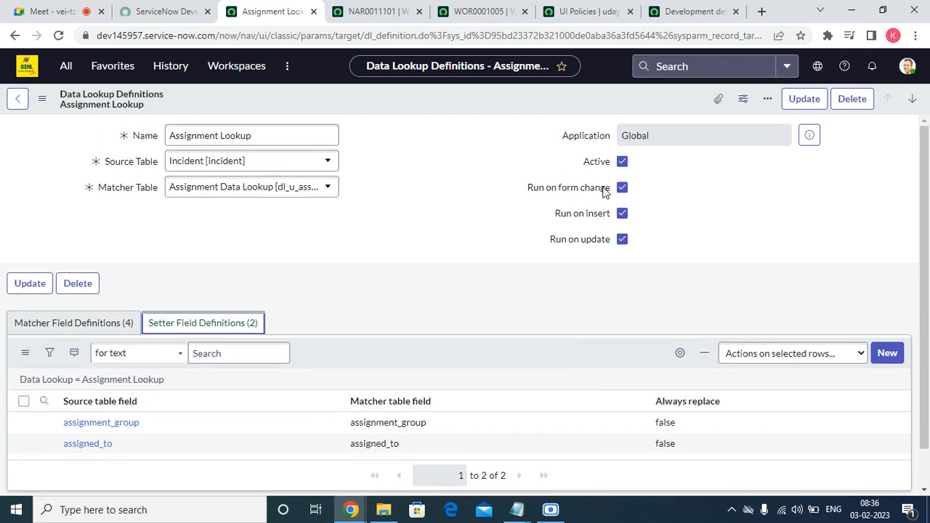
pyautogui.moveTo(524, 194); pyautogui.dragTo(616, 198)
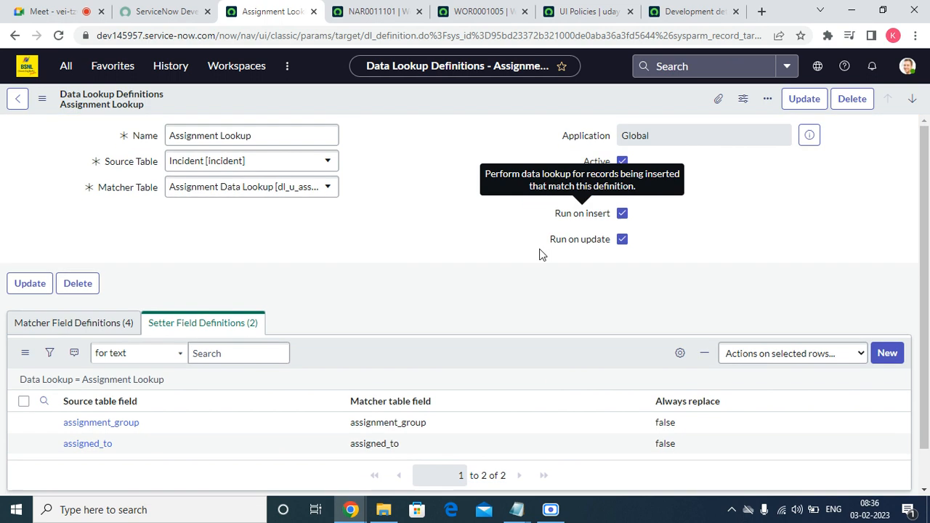
# Open the favorited Assignment Lookup Rules list and start a new Assignment Data Lookup record
pyautogui.click(111, 66)
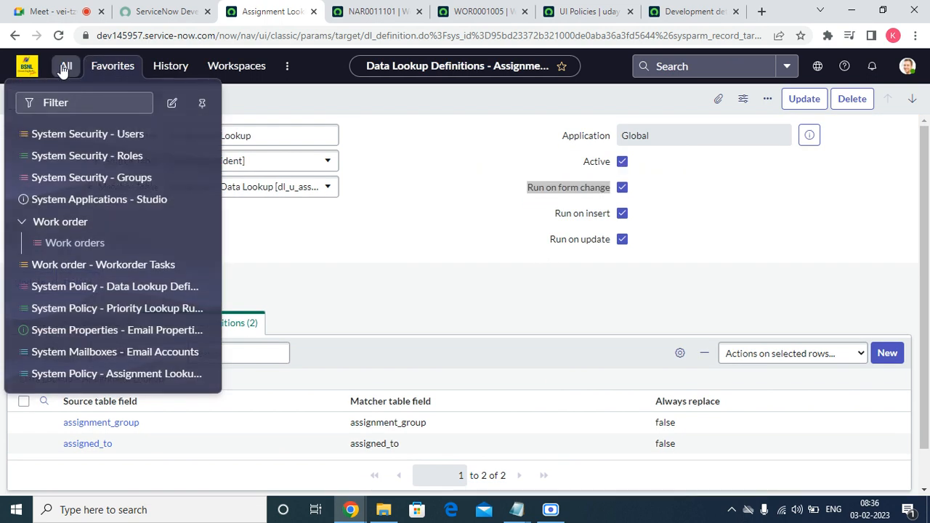
pyautogui.click(64, 66)
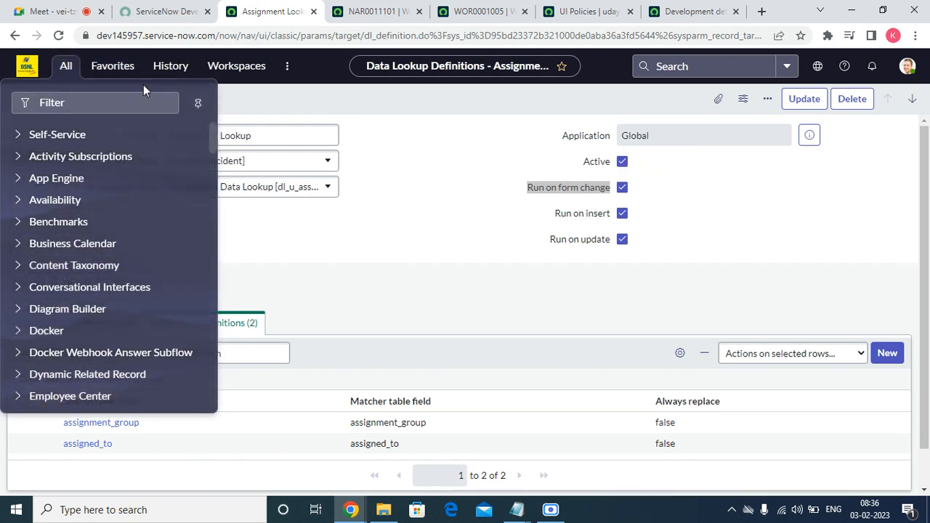
pyautogui.click(111, 66)
pyautogui.click(124, 370)
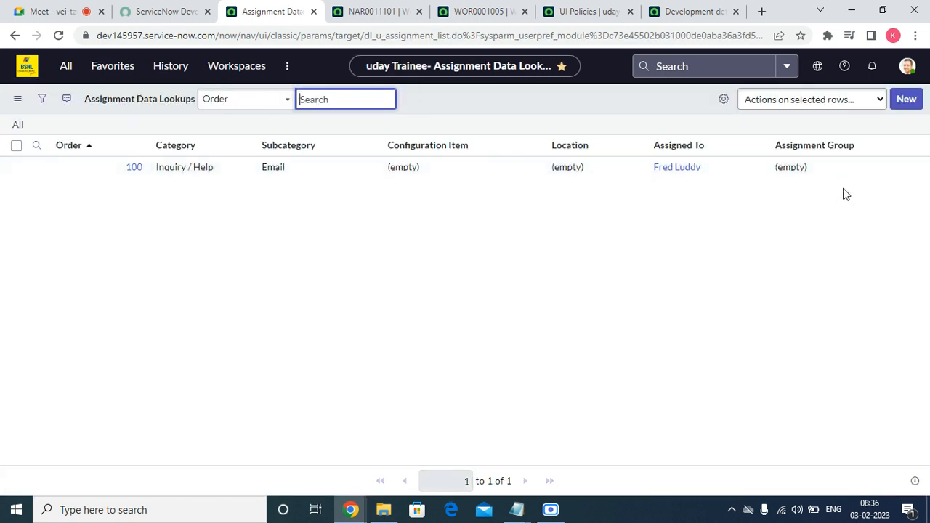
pyautogui.click(914, 98)
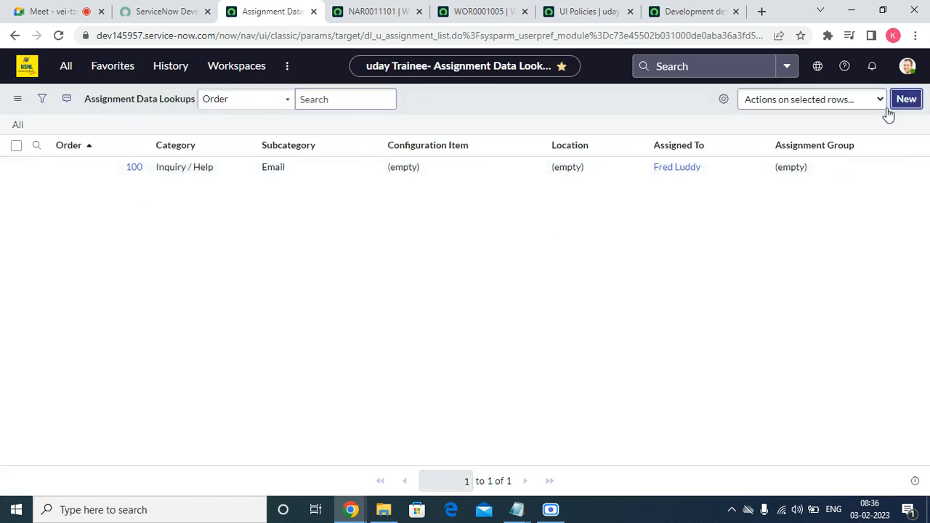
# Close the two work order record tabs and the UI Policies tab, discarding unsaved changes, and return to the new lookup record
pyautogui.click(418, 11)
pyautogui.click(419, 11)
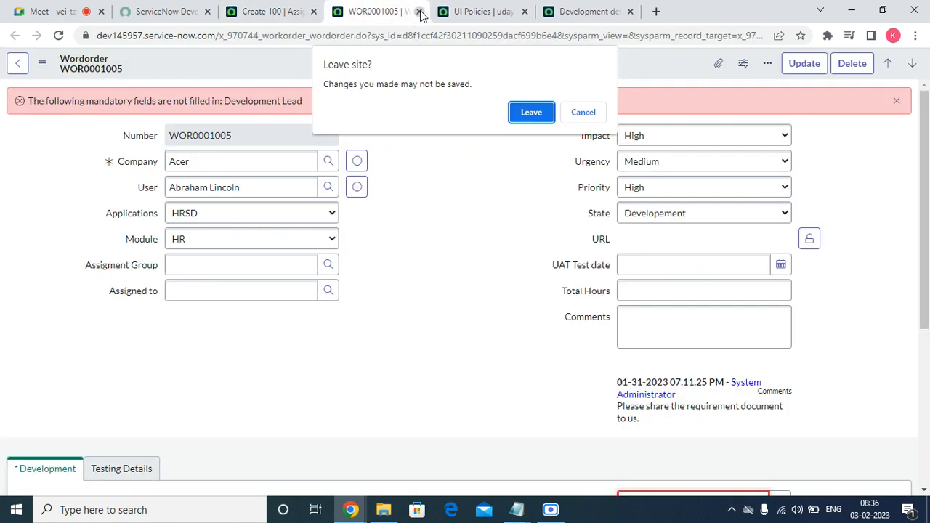
pyautogui.click(545, 117)
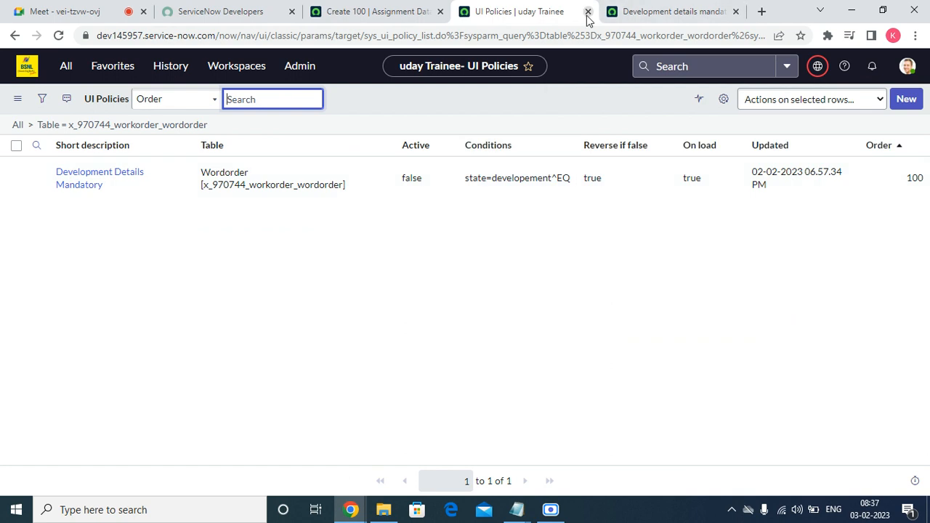
pyautogui.click(588, 11)
pyautogui.click(388, 13)
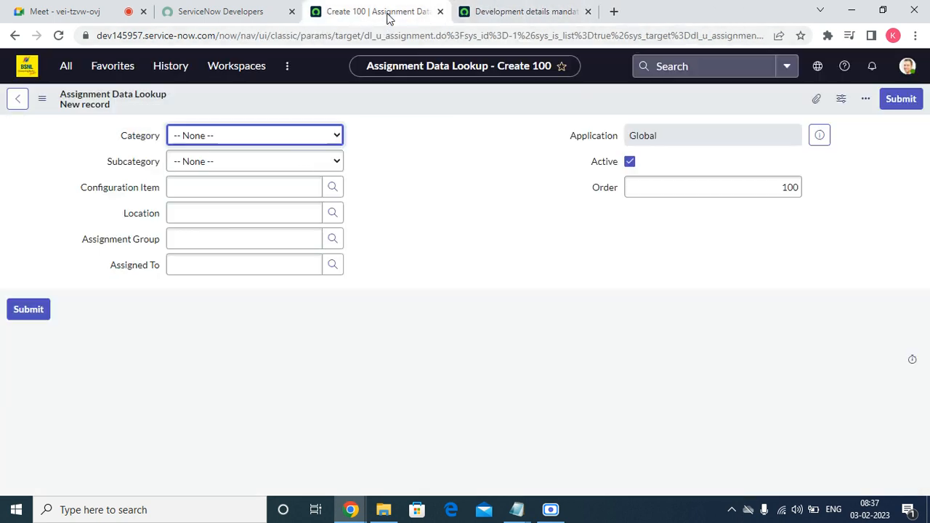
# Set both the lookup rule's category and assignment group to Hardware and submit the record
pyautogui.click(228, 135)
pyautogui.click(207, 190)
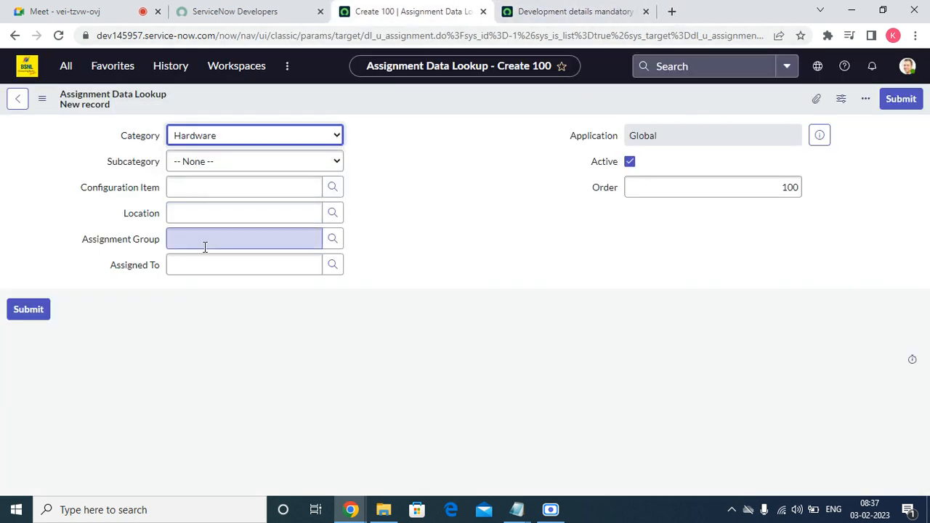
pyautogui.click(337, 240)
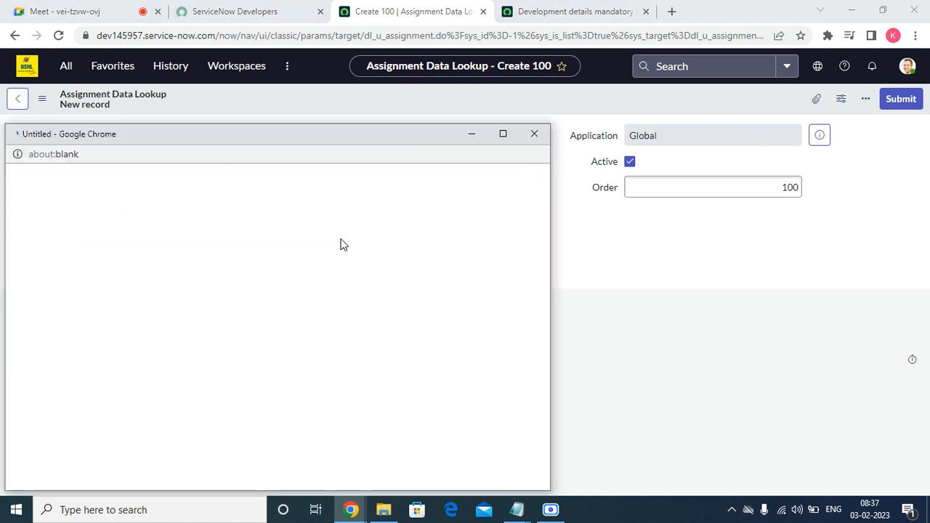
pyautogui.click(545, 136)
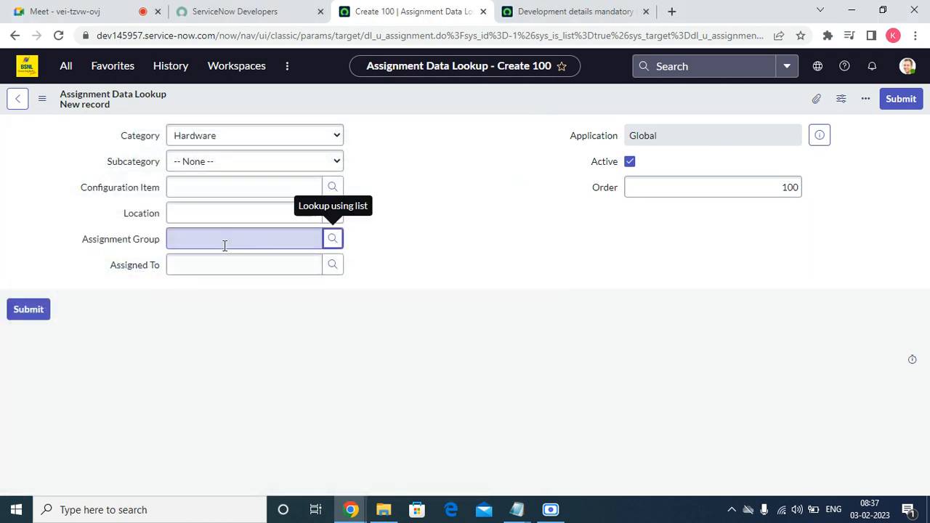
pyautogui.click(225, 244)
pyautogui.write('hard')
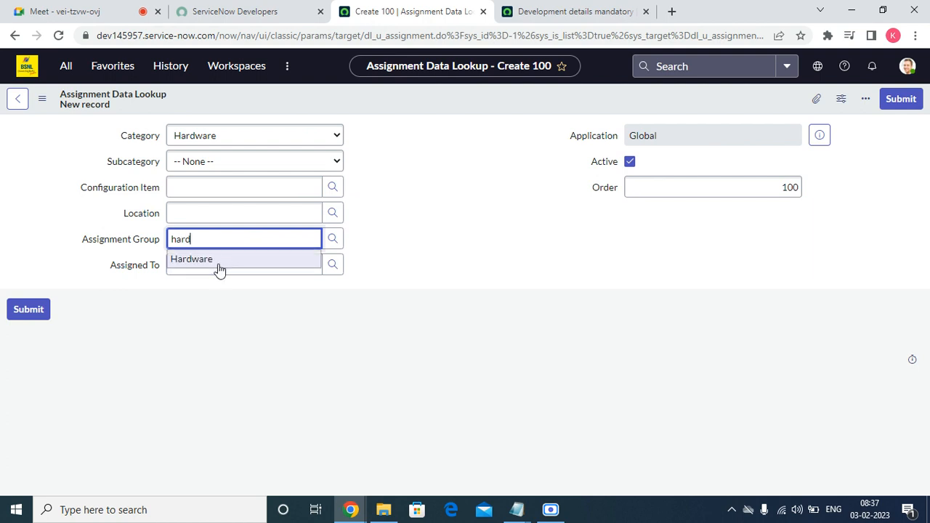
pyautogui.click(219, 270)
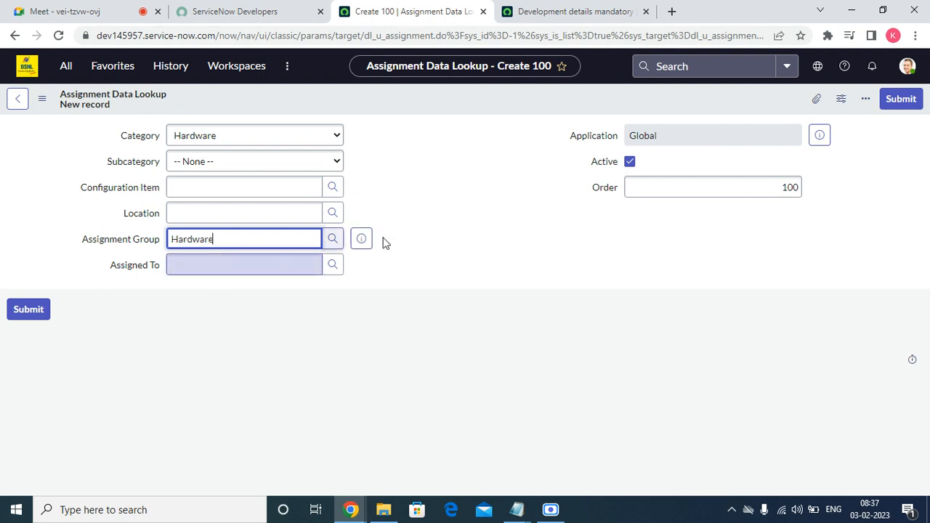
pyautogui.click(901, 99)
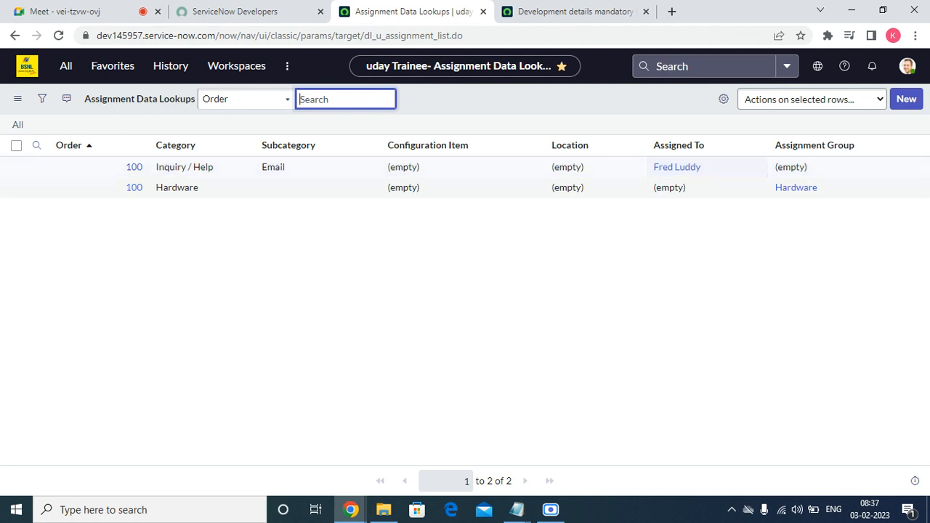
pyautogui.click(556, 11)
pyautogui.click(236, 13)
pyautogui.click(438, 15)
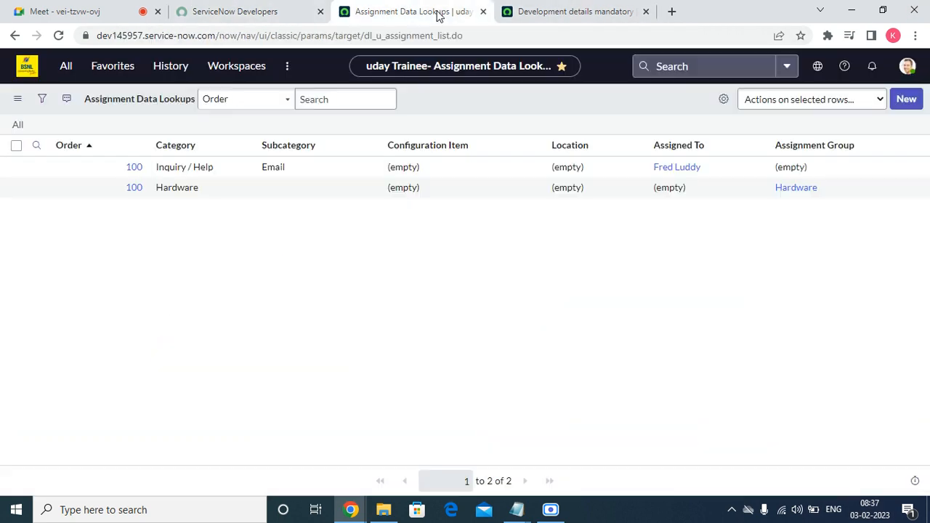
pyautogui.click(105, 71)
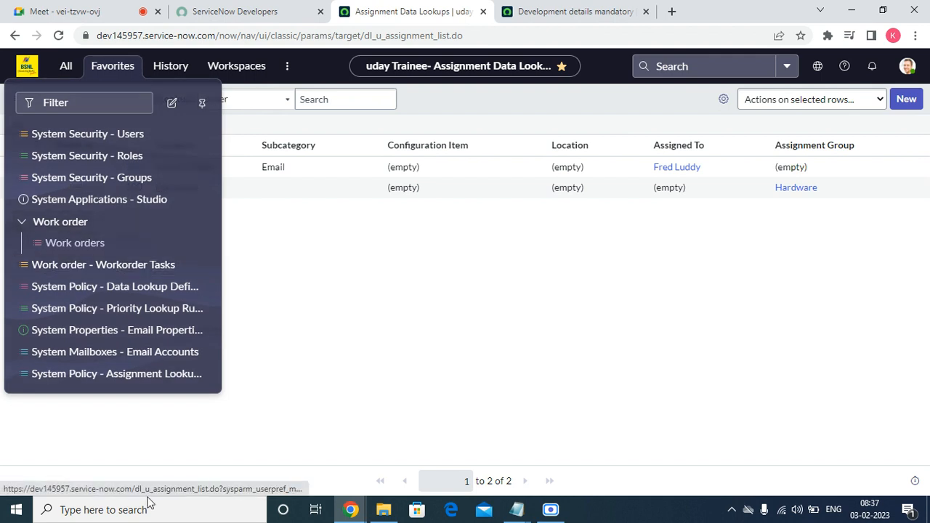
pyautogui.click(85, 102)
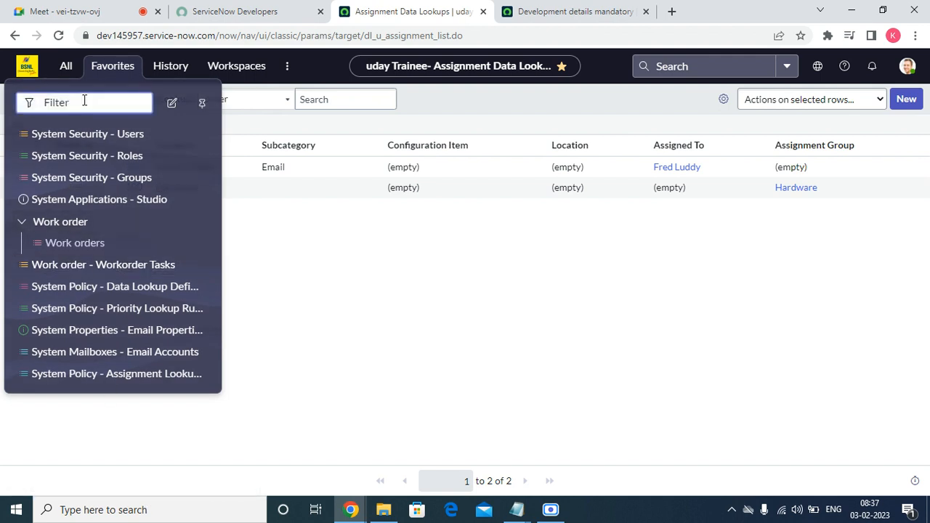
pyautogui.write('incident')
pyautogui.press('BackSpace')
pyautogui.press('BackSpace')
pyautogui.press('BackSpace')
pyautogui.press('BackSpace')
pyautogui.press('BackSpace')
pyautogui.press('BackSpace')
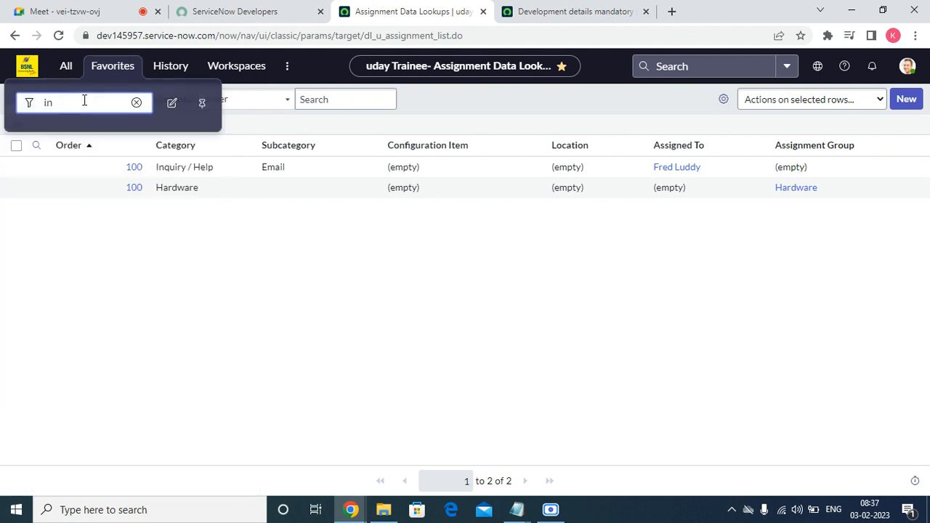
pyautogui.write('cide')
pyautogui.press('BackSpace')
pyautogui.press('BackSpace')
pyautogui.press('BackSpace')
pyautogui.press('BackSpace')
pyautogui.press('BackSpace')
pyautogui.press('BackSpace')
# Find the incident modules in the full application navigator and open a new incident form in a separate tab
pyautogui.click(65, 67)
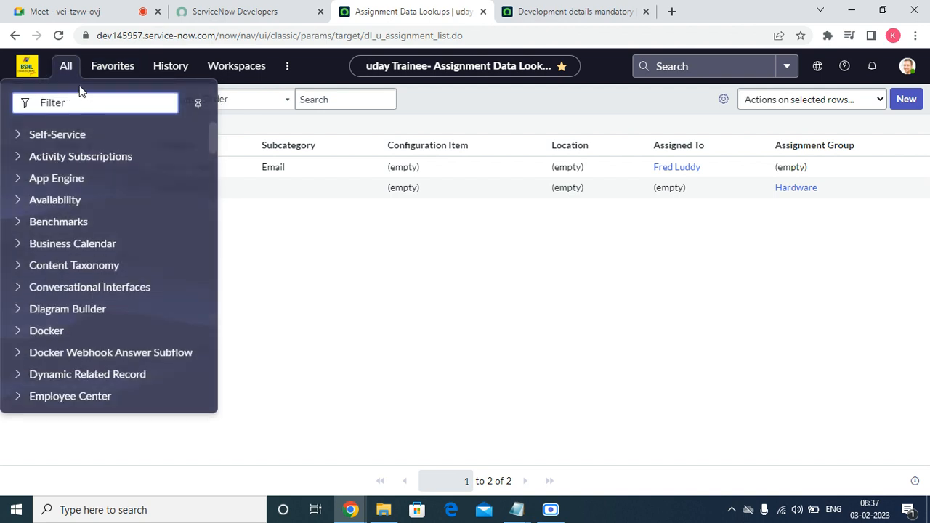
pyautogui.write('incident')
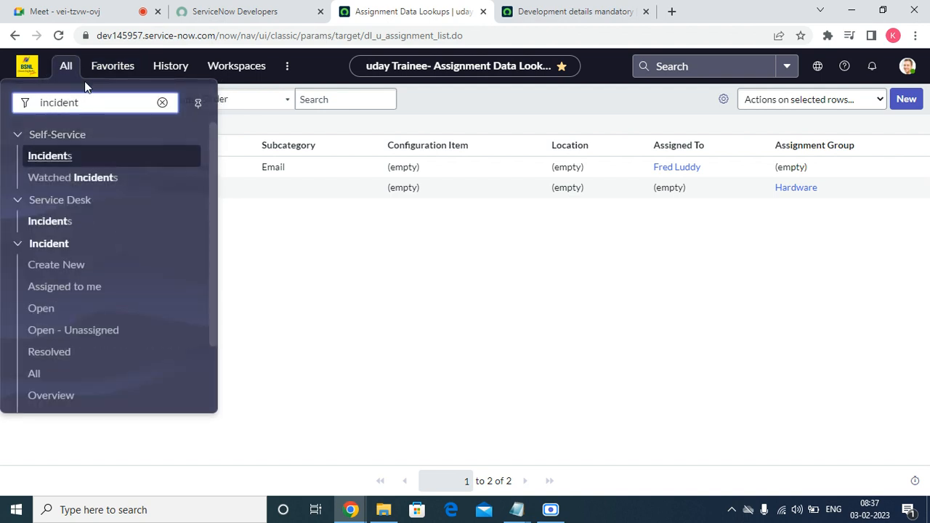
pyautogui.rightClick(80, 269)
pyautogui.click(99, 276)
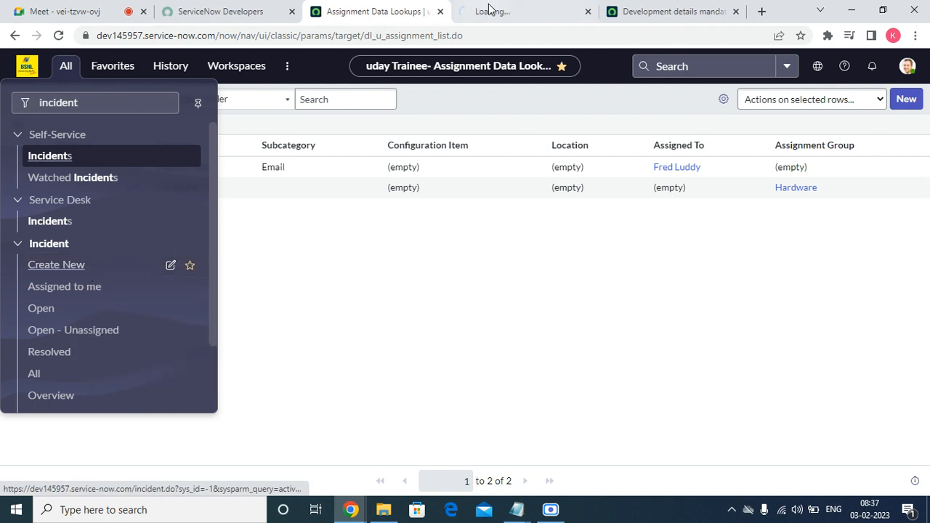
pyautogui.click(494, 8)
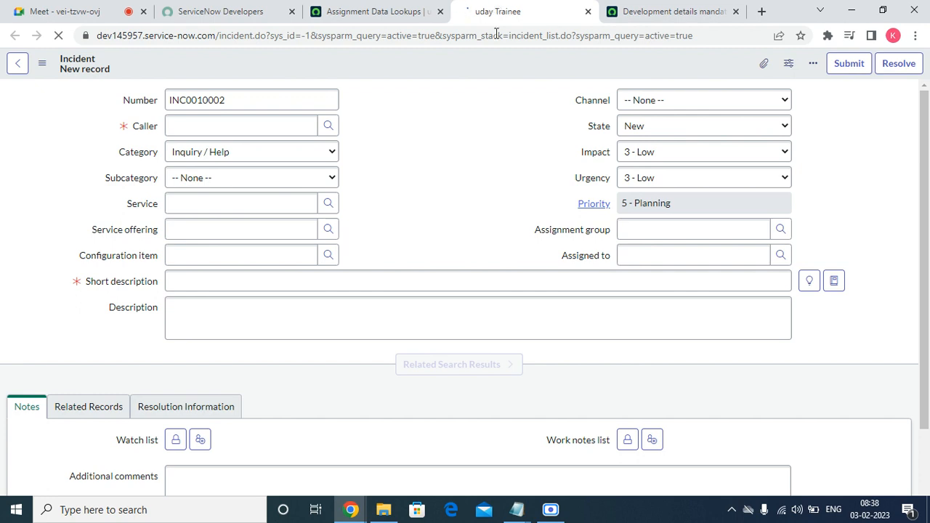
# Set the new incident's category to Hardware and check its assignment group
pyautogui.click(237, 159)
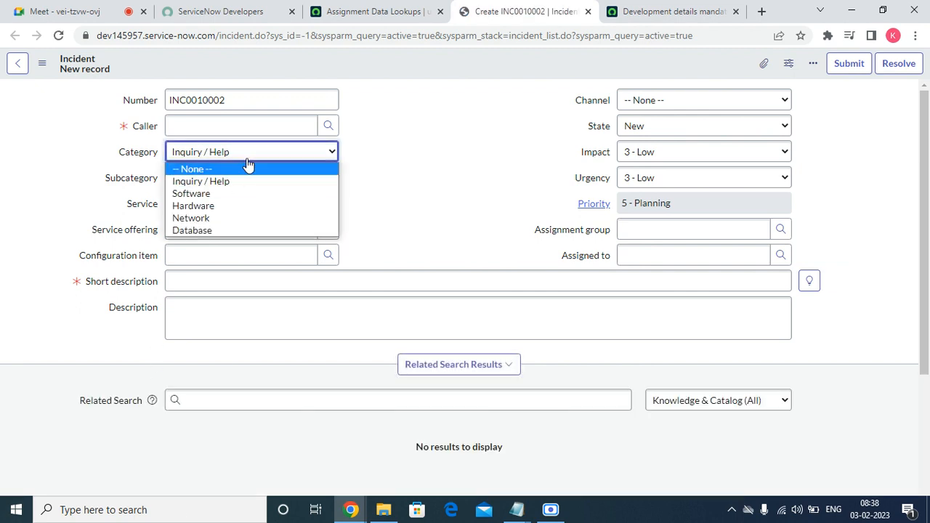
pyautogui.click(222, 207)
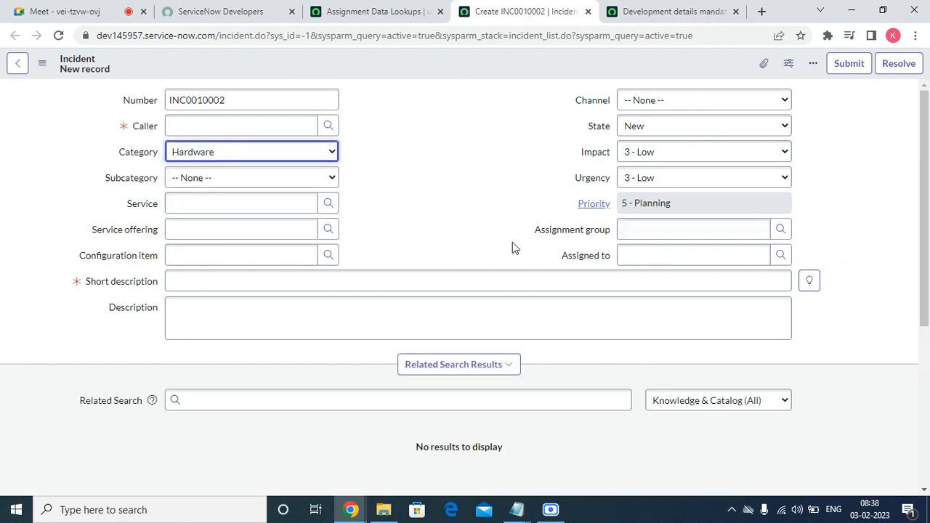
pyautogui.doubleClick(679, 231)
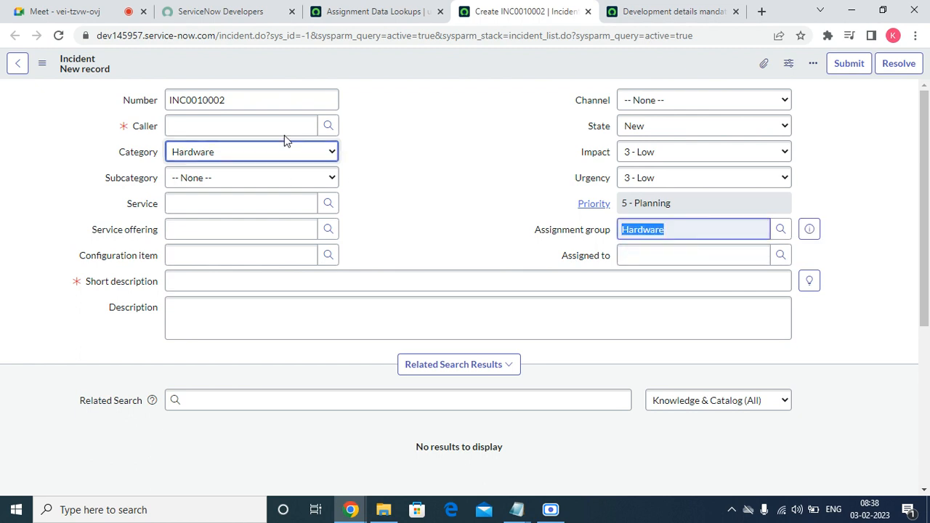
# Choose the first listed user as caller, enter the short description "Test for hardware", and save the incident while staying on its form
pyautogui.click(329, 127)
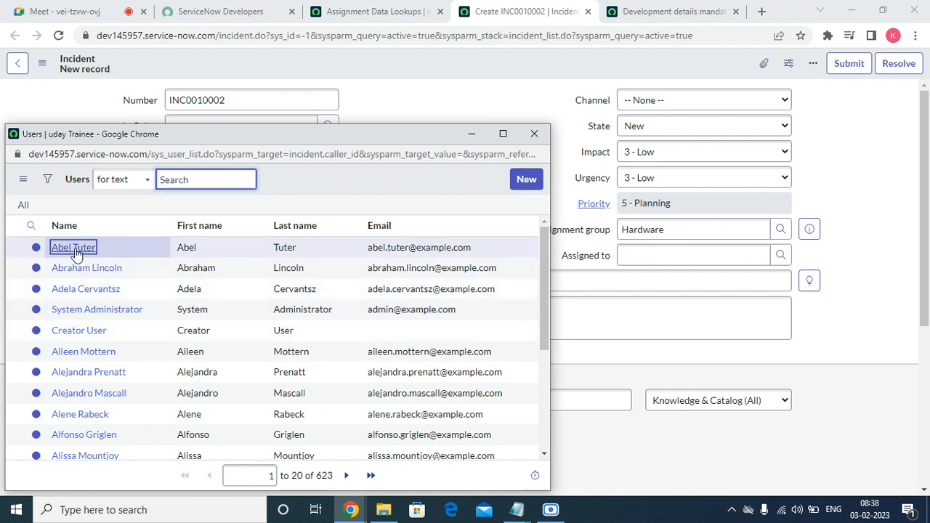
pyautogui.click(85, 246)
pyautogui.click(239, 273)
pyautogui.write('T')
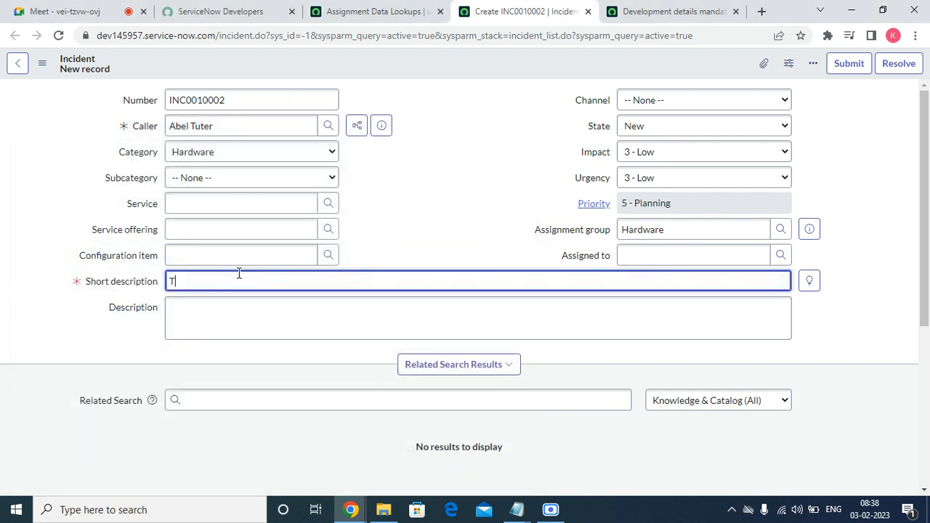
pyautogui.write('est for hardware')
pyautogui.rightClick(575, 61)
pyautogui.click(590, 68)
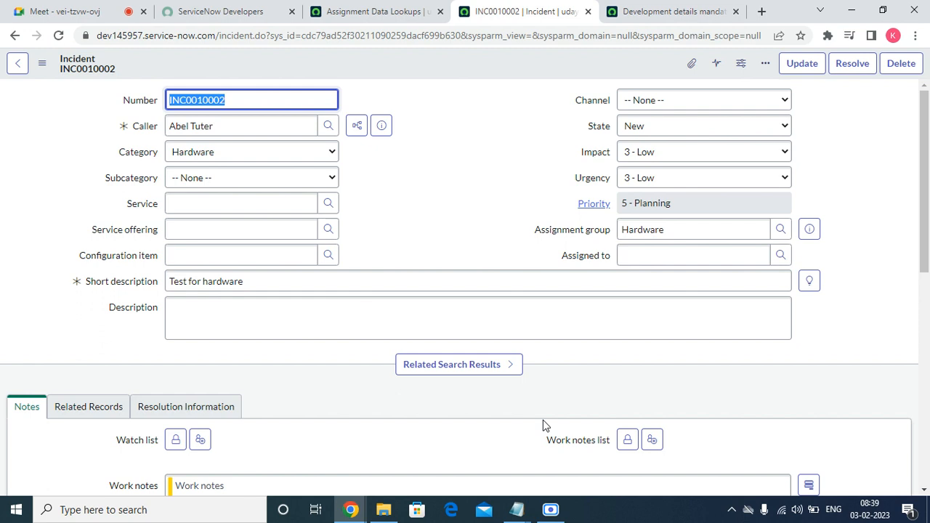
# Start another Assignment Data Lookup record with category Hardware and subcategory Operating System
pyautogui.click(371, 9)
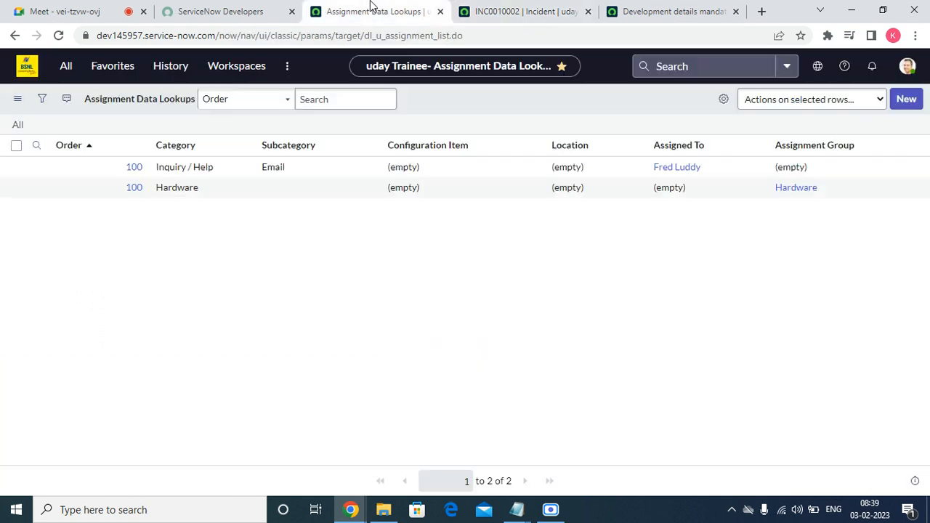
pyautogui.click(919, 101)
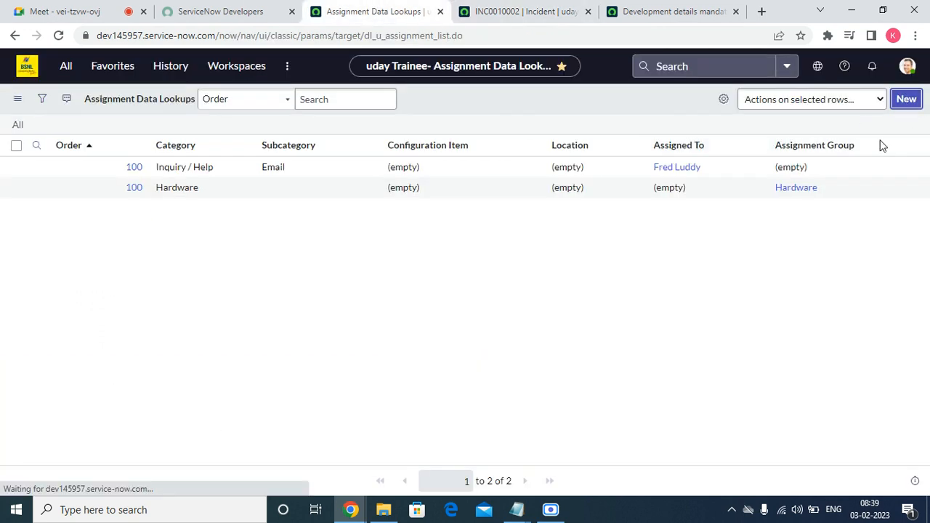
pyautogui.click(215, 136)
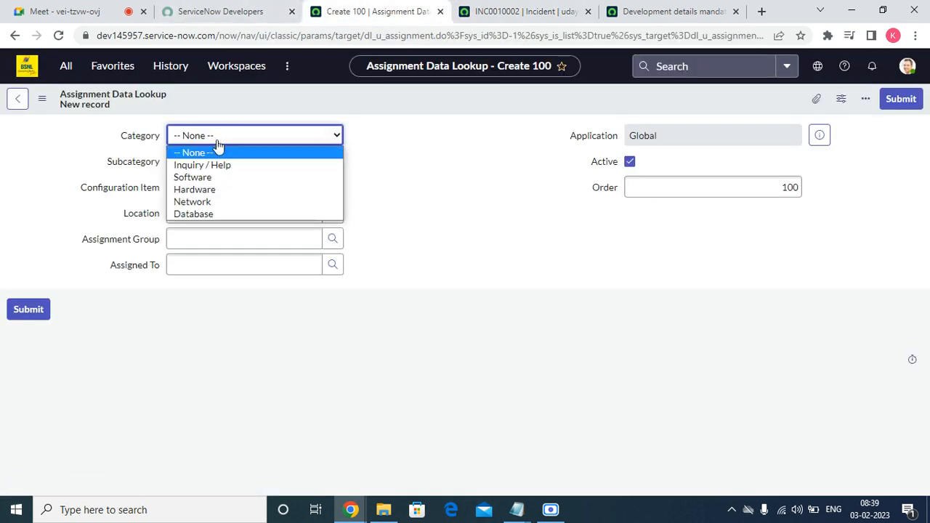
pyautogui.click(215, 189)
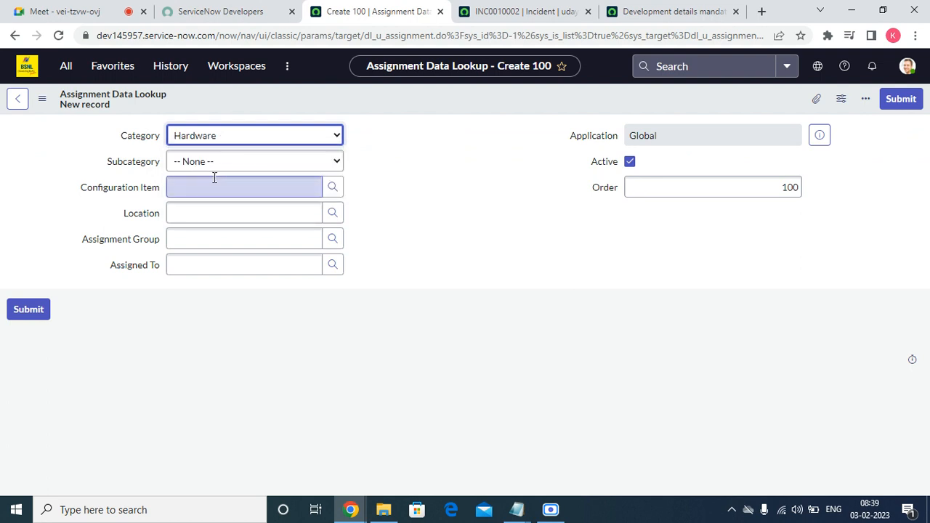
pyautogui.click(214, 163)
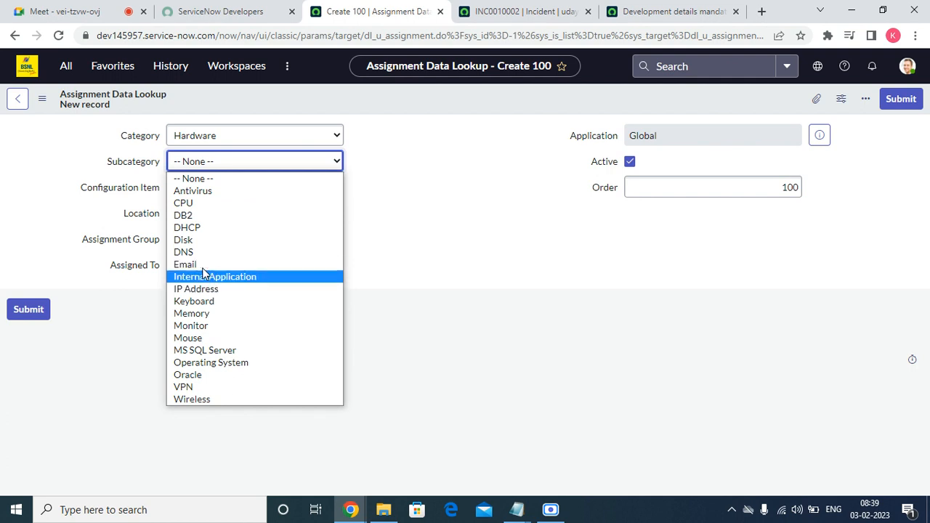
pyautogui.click(197, 366)
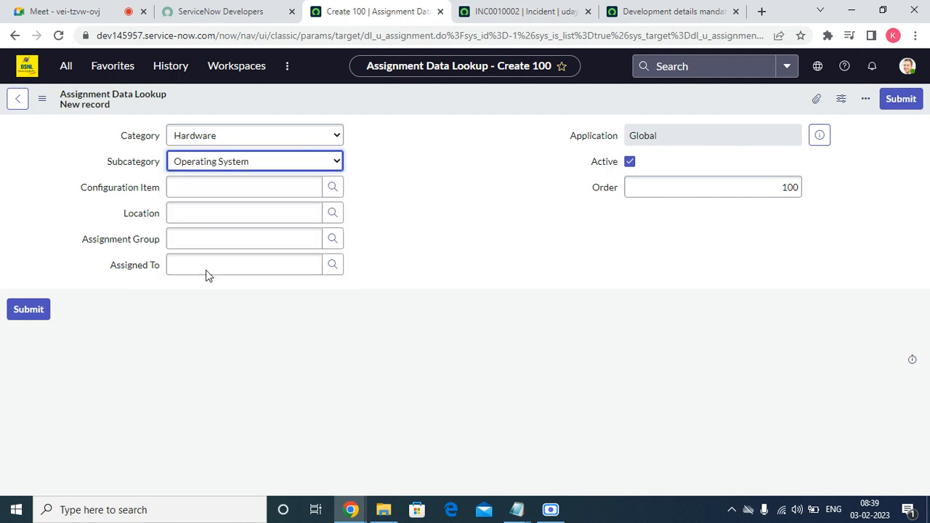
# Set the new lookup record's configuration item to *ANNIE-IBM
pyautogui.click(214, 192)
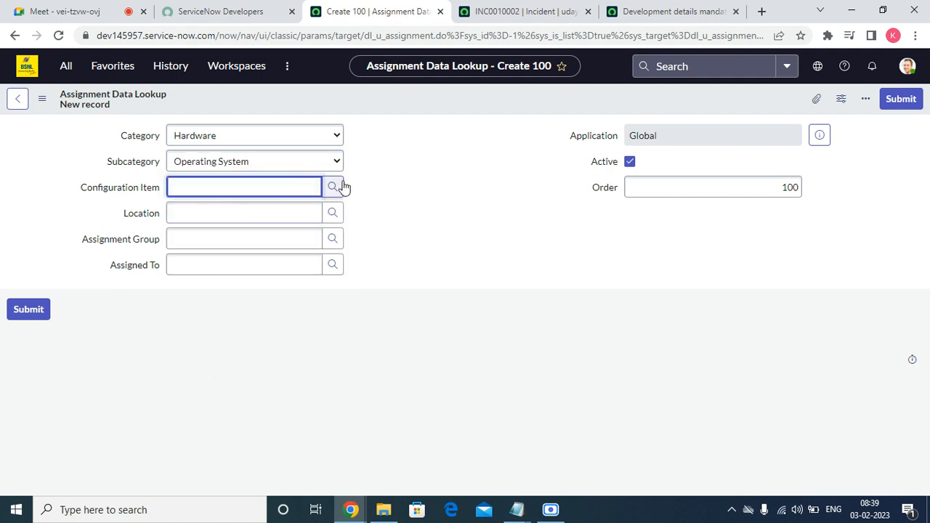
pyautogui.click(329, 191)
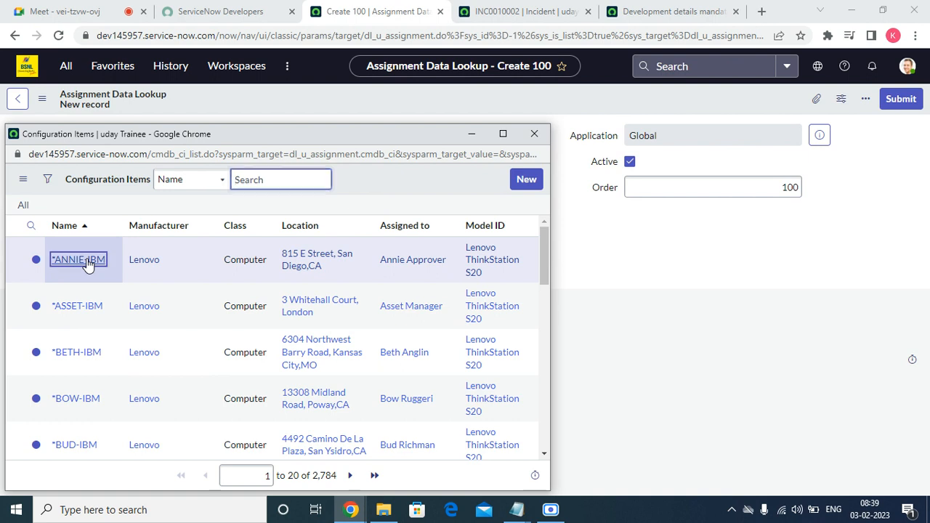
pyautogui.click(87, 263)
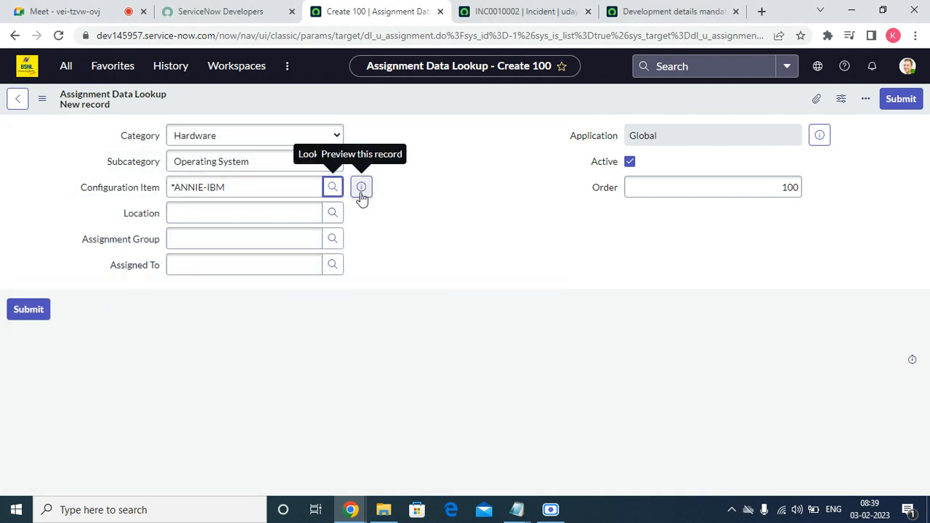
# Set the lookup record's assignment group to Field Services and save the record while staying on its form
pyautogui.click(268, 222)
pyautogui.click(254, 239)
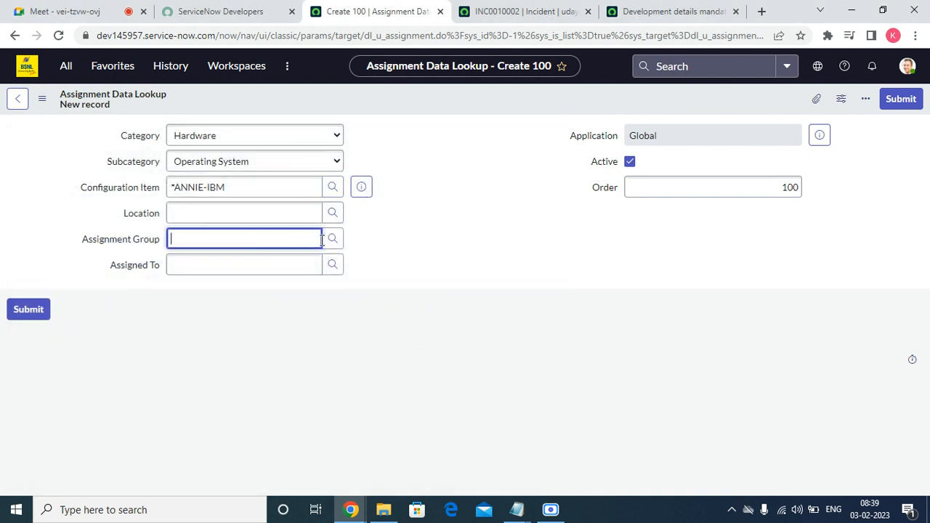
pyautogui.click(332, 239)
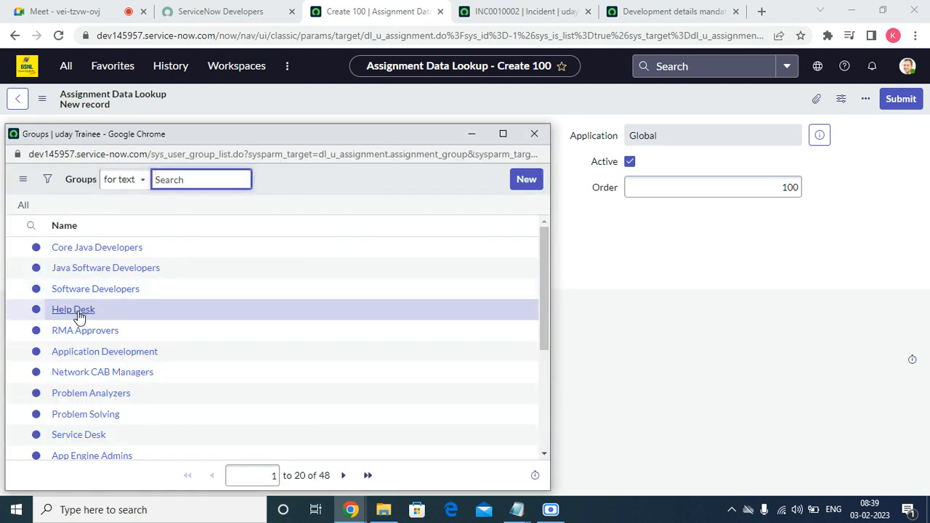
pyautogui.scroll(-3, 121, 305)
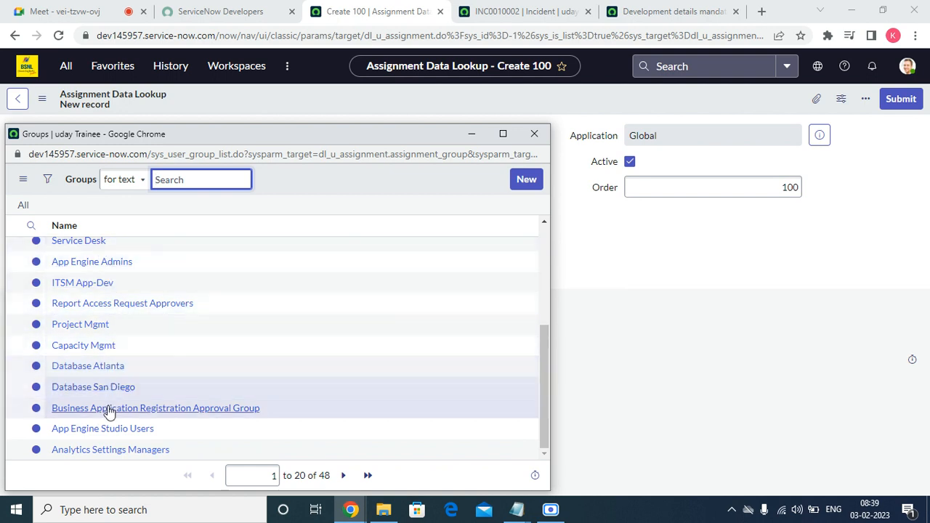
pyautogui.click(340, 475)
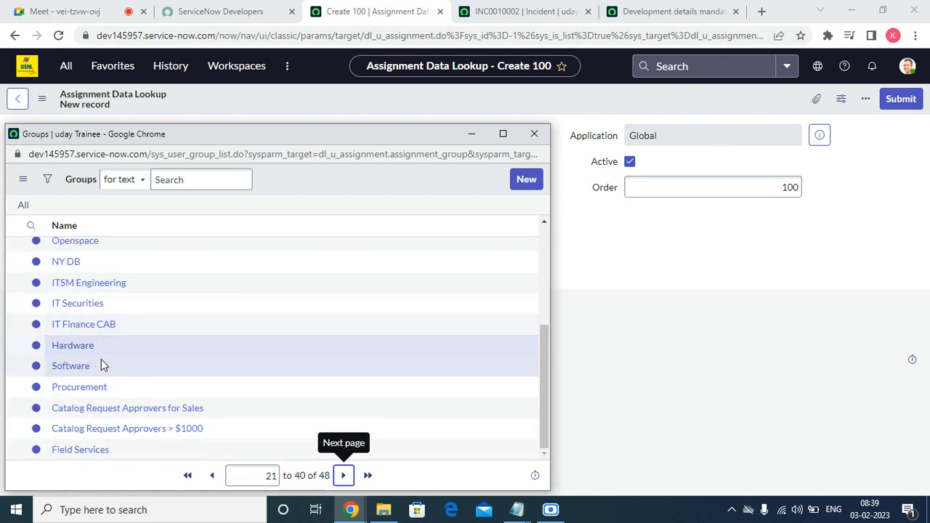
pyautogui.click(79, 451)
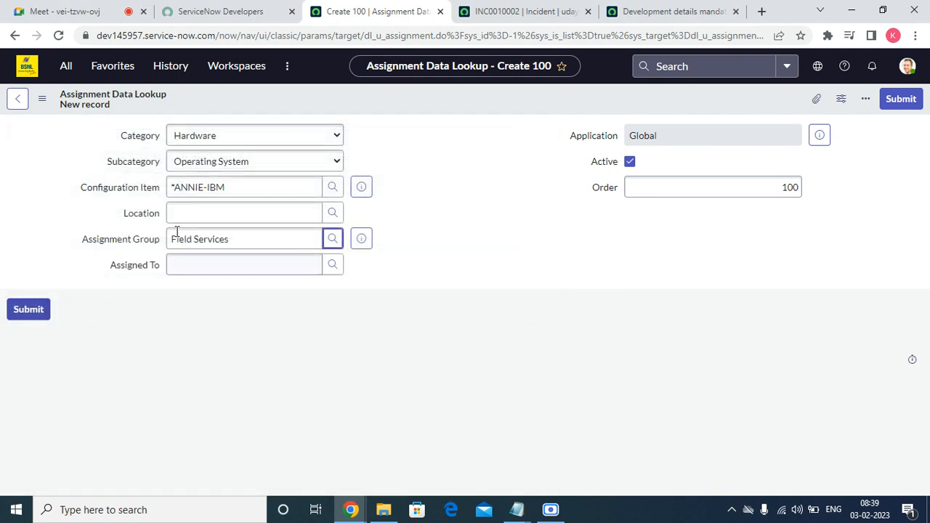
pyautogui.rightClick(555, 102)
pyautogui.click(577, 109)
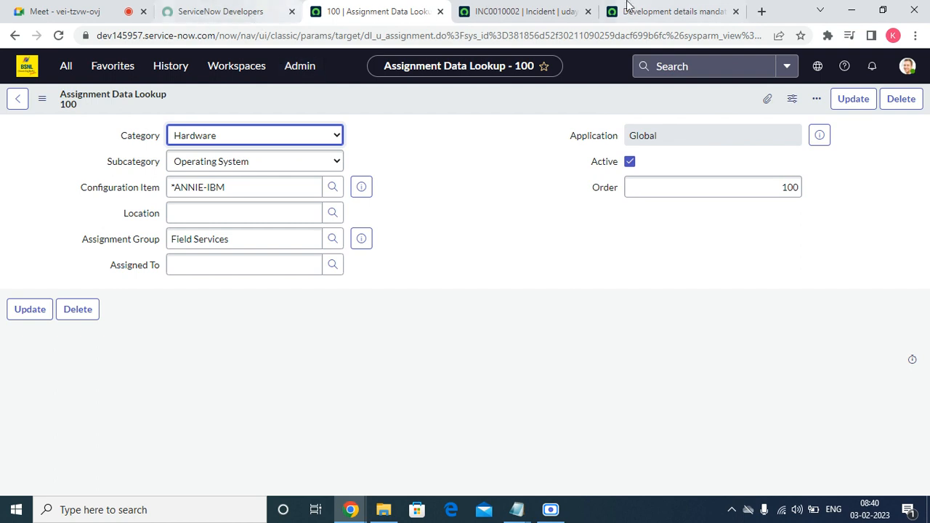
# Find the Incident application's Open module, add it to favorites, and open its list in a new browser tab
pyautogui.click(523, 11)
pyautogui.click(415, 8)
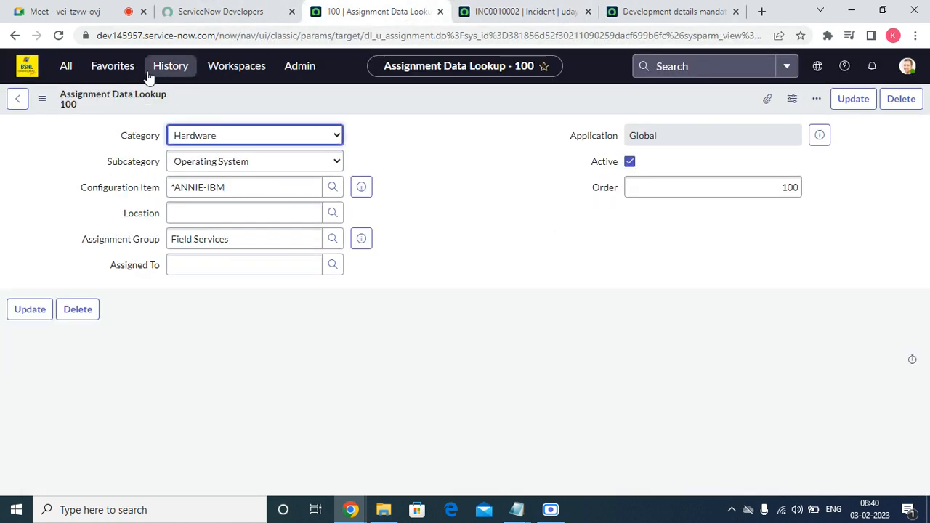
pyautogui.click(88, 73)
pyautogui.click(69, 73)
pyautogui.write('incident')
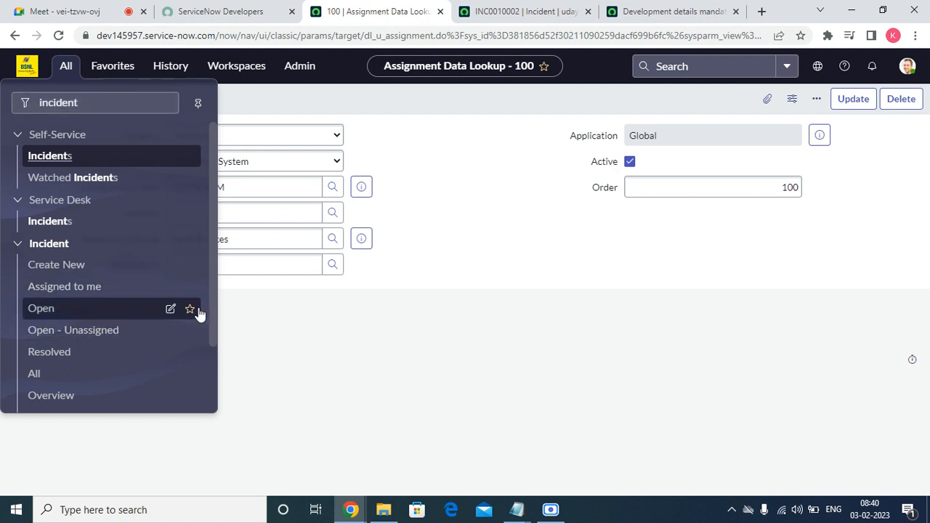
pyautogui.rightClick(43, 311)
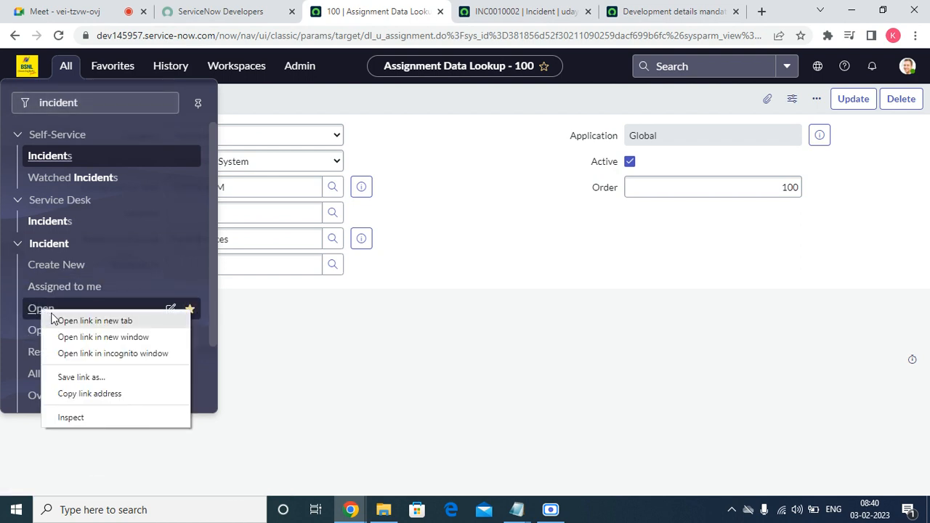
pyautogui.click(55, 320)
# Close the earlier saved incident's tab and start a new incident from the open incidents list
pyautogui.click(476, 13)
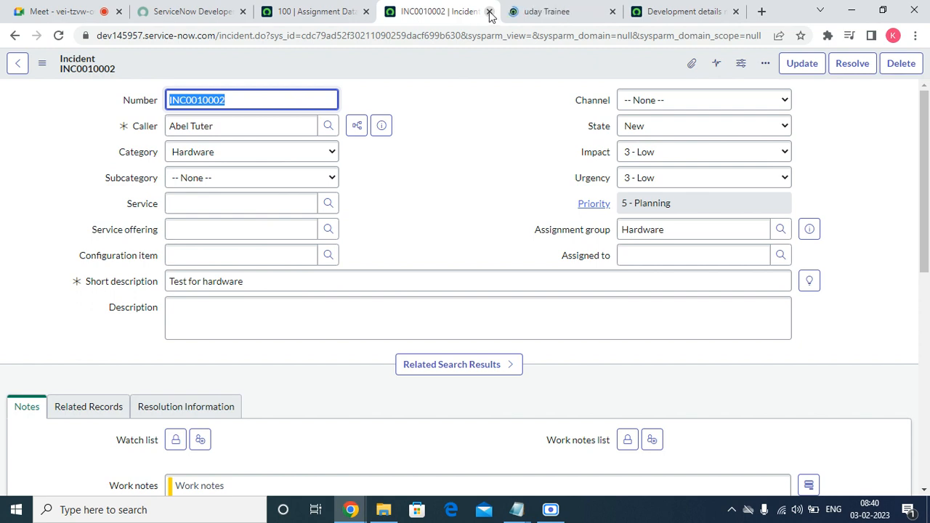
pyautogui.click(489, 12)
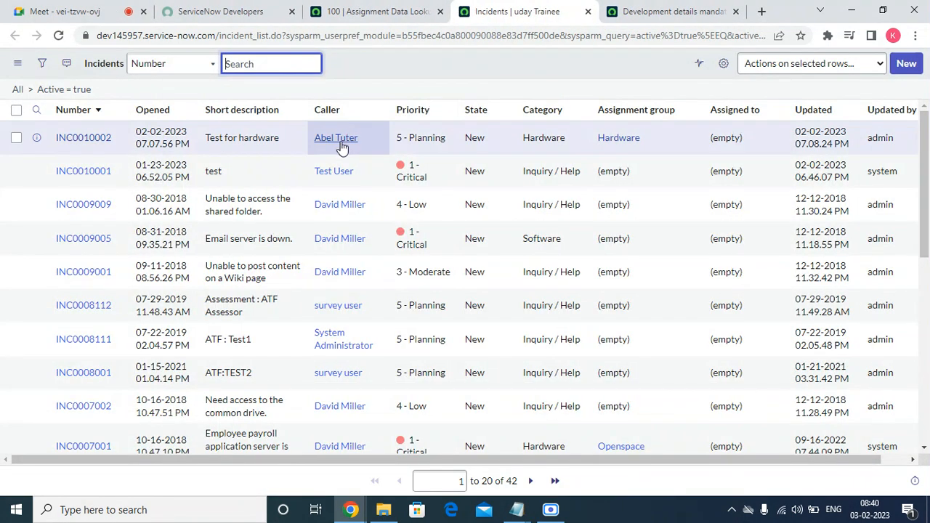
pyautogui.click(906, 65)
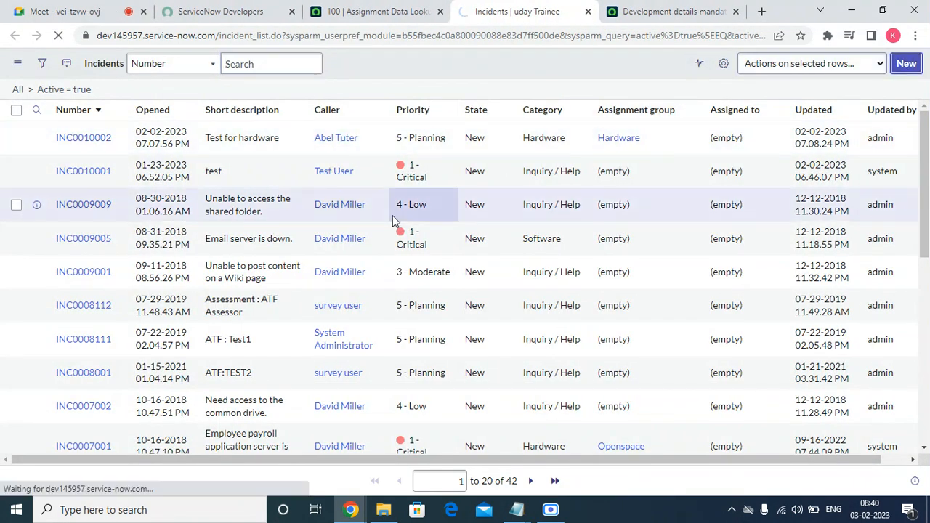
# Choose the first suggested user as the new incident's caller and set its category to Hardware
pyautogui.click(211, 125)
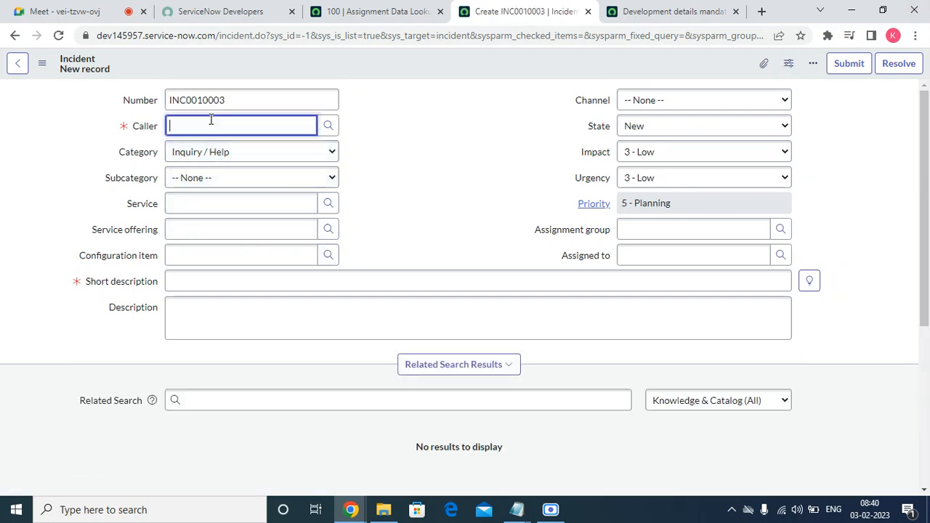
pyautogui.click(213, 168)
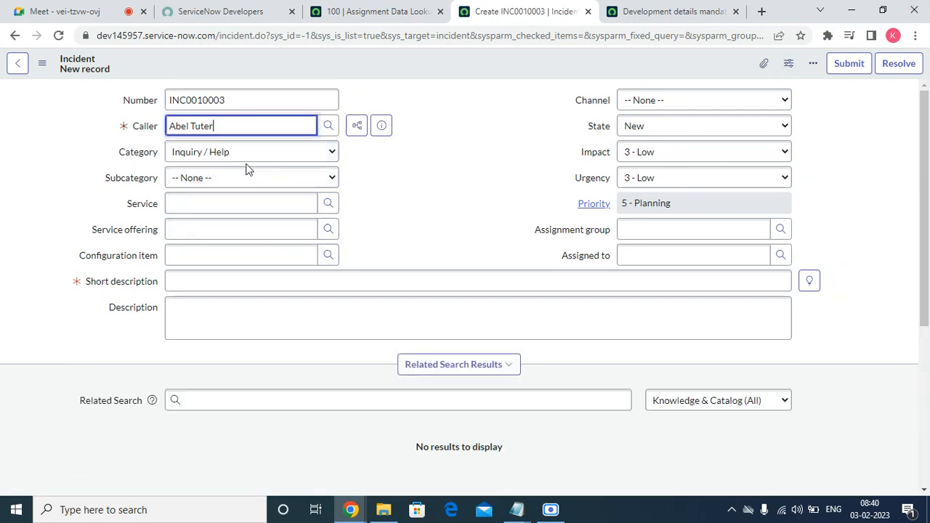
pyautogui.click(235, 178)
pyautogui.click(243, 155)
pyautogui.click(243, 154)
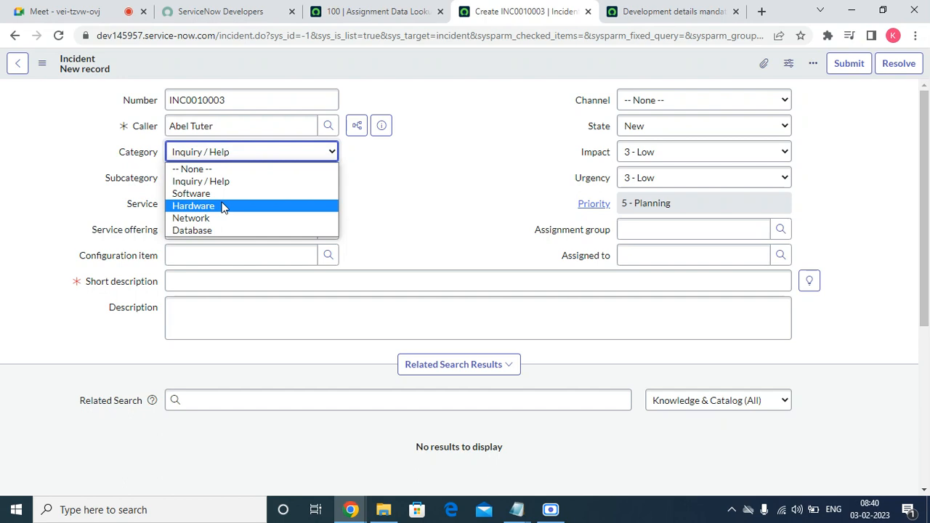
pyautogui.click(221, 205)
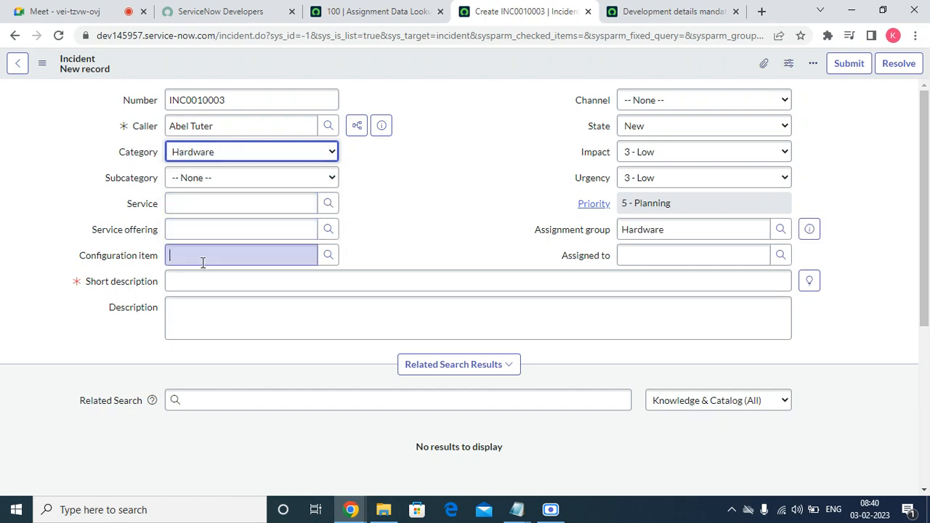
# Copy the configuration item name from the lookup record and select *ANNIE-IBM as the incident's configuration item
pyautogui.click(377, 11)
pyautogui.click(284, 189)
pyautogui.tripleClick(284, 189)
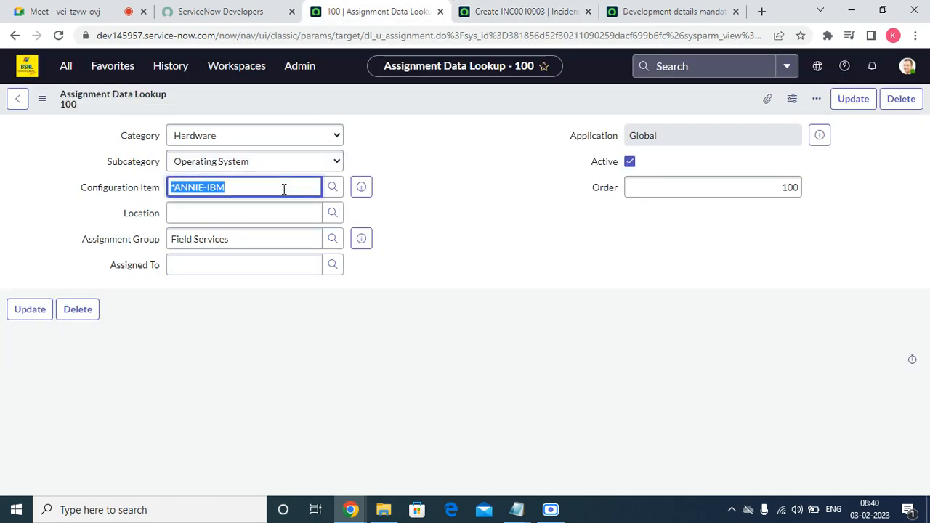
pyautogui.rightClick(284, 190)
pyautogui.click(315, 241)
pyautogui.click(494, 11)
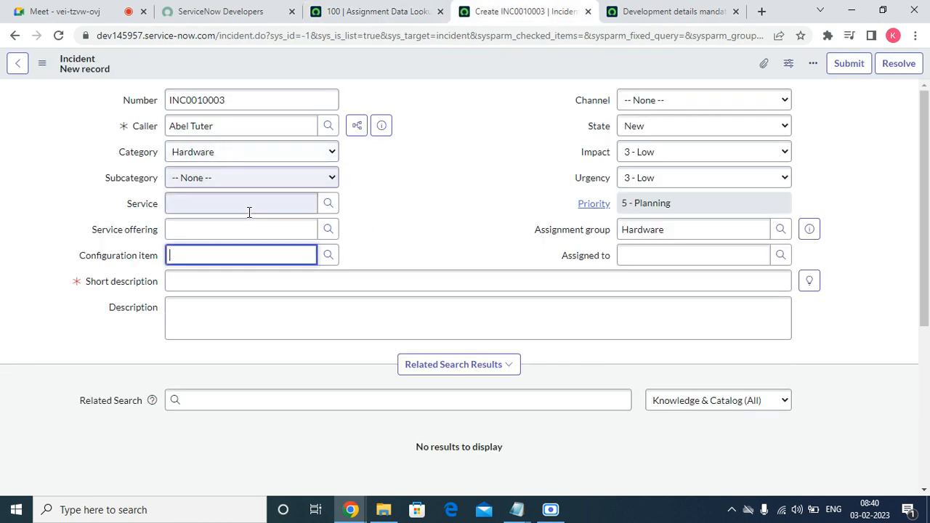
pyautogui.rightClick(224, 248)
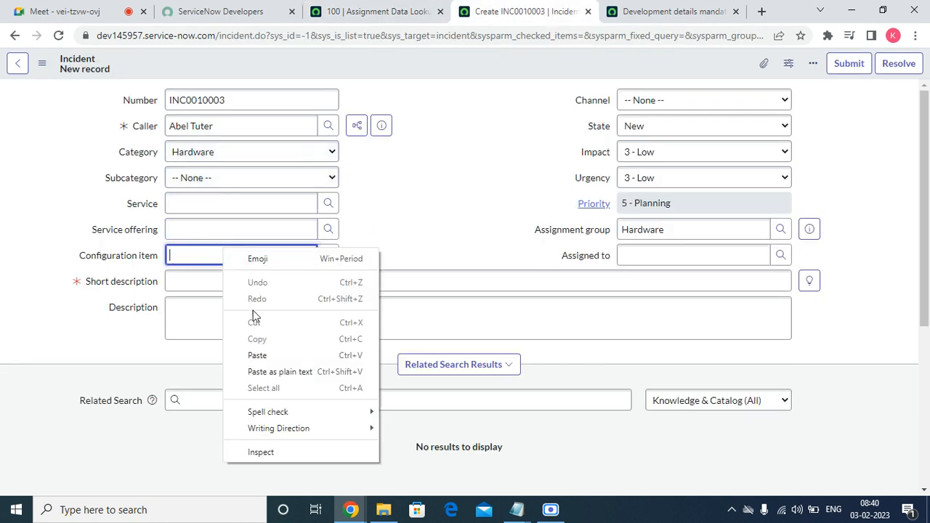
pyautogui.click(259, 356)
pyautogui.click(328, 256)
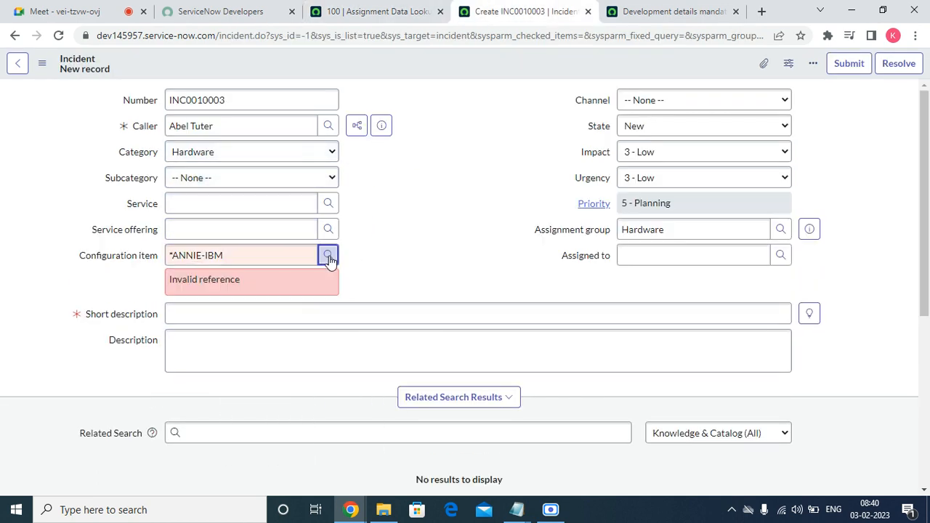
pyautogui.click(80, 255)
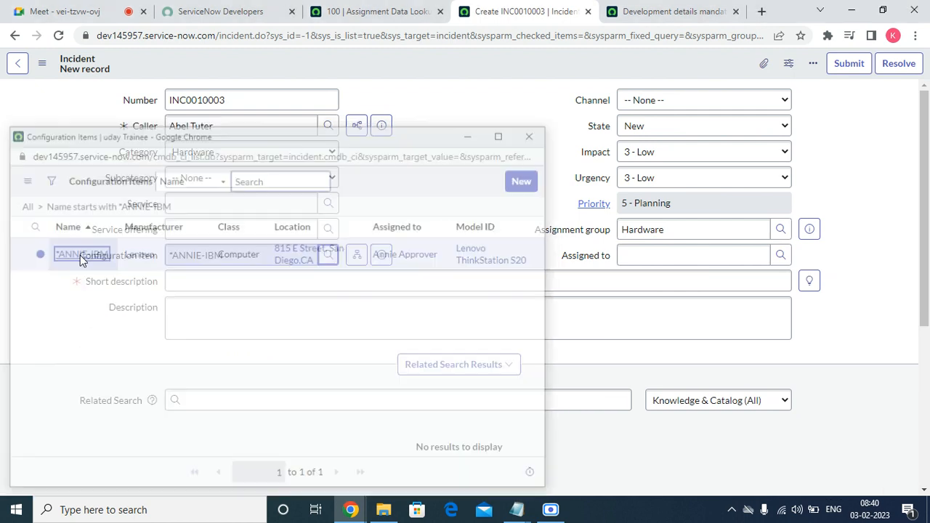
# Enter the short description "Test" and save the incident while staying on its form
pyautogui.click(189, 288)
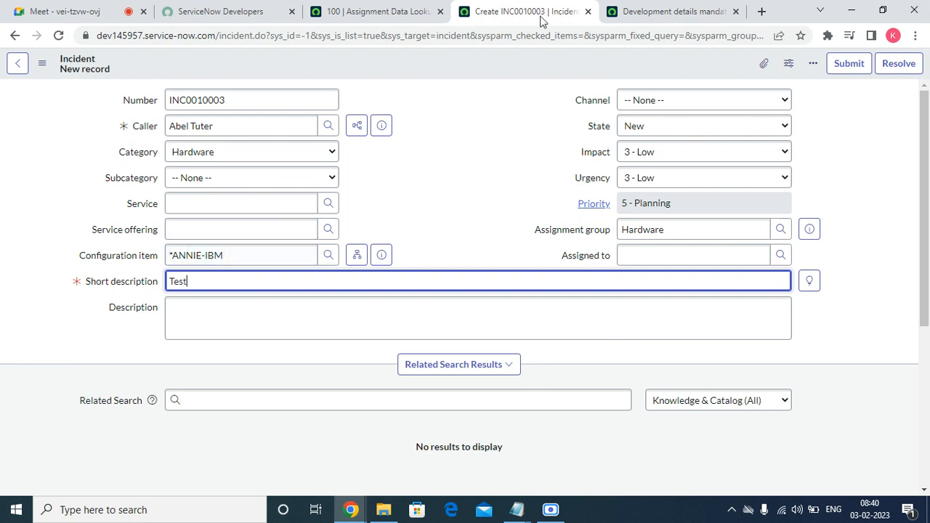
pyautogui.rightClick(457, 62)
pyautogui.click(474, 67)
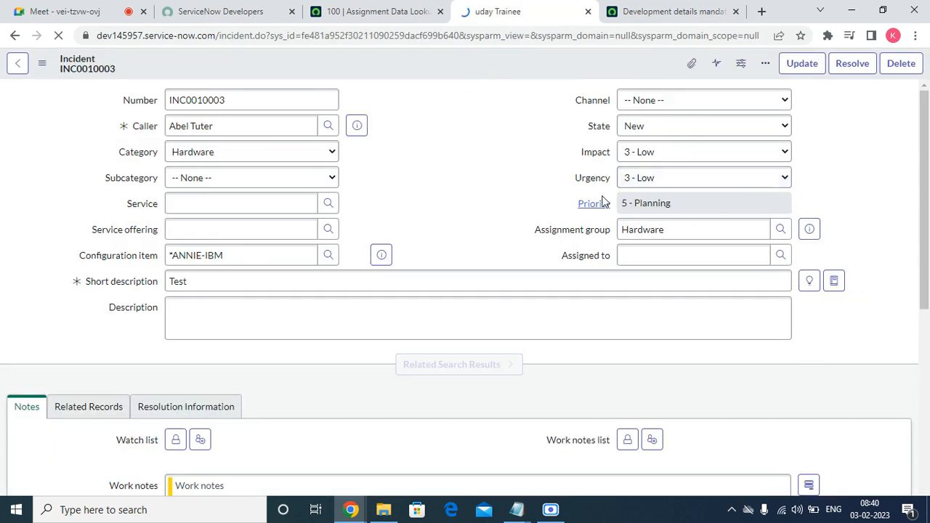
# Open the favorited Assignment Data Lookups list and set the order of the Hardware, Operating System rule to 200
pyautogui.click(391, 13)
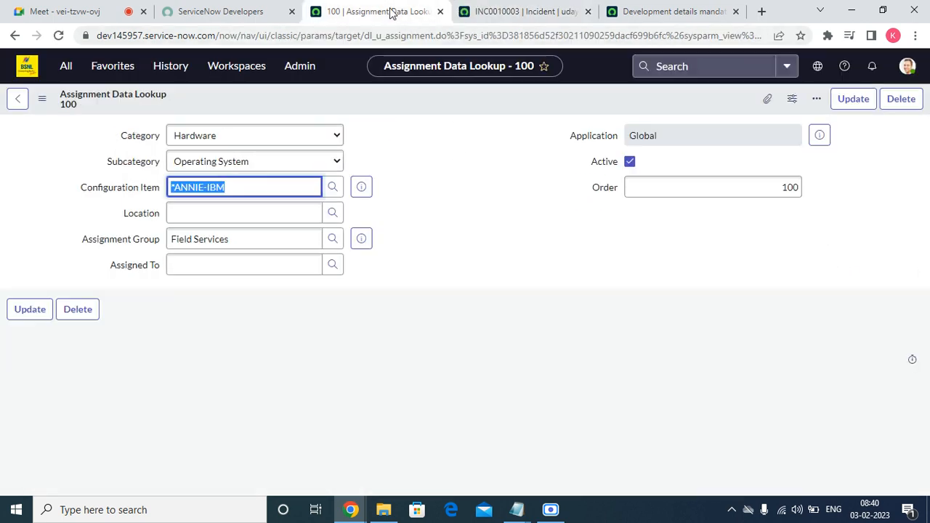
pyautogui.click(102, 66)
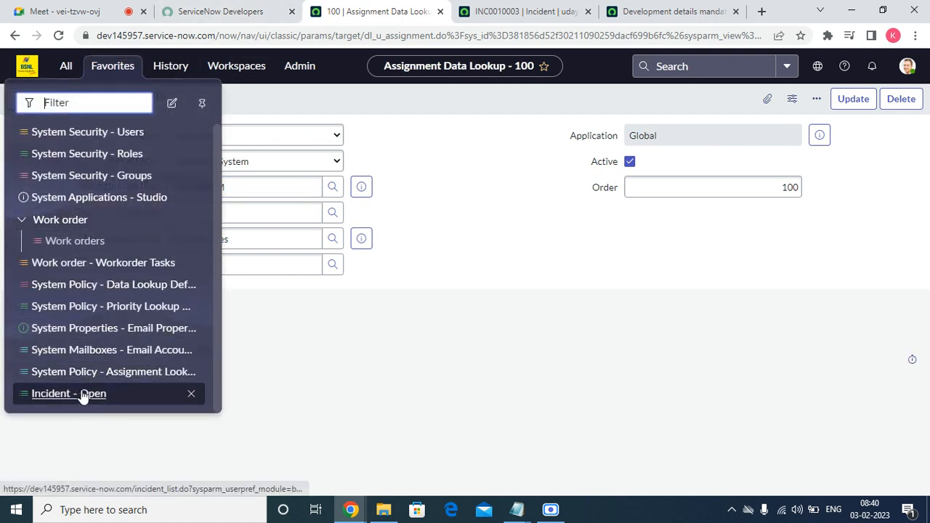
pyautogui.click(95, 373)
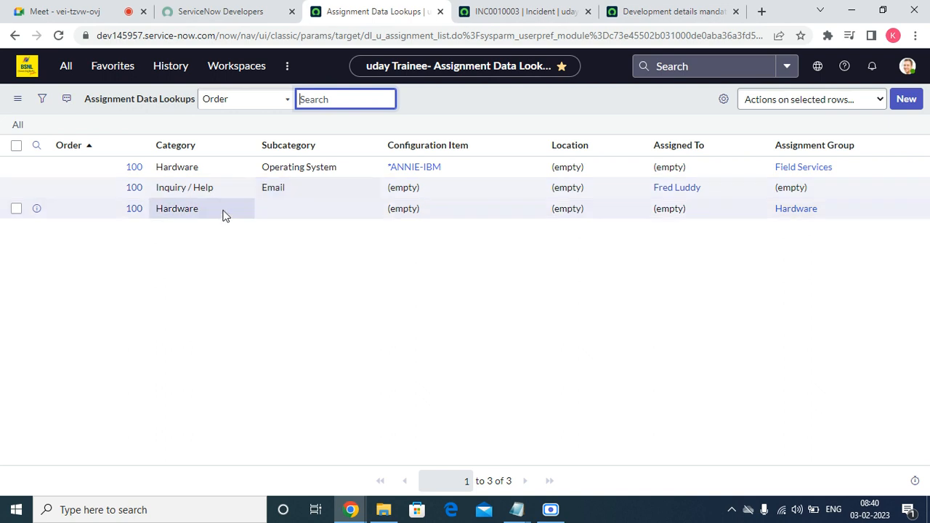
pyautogui.click(123, 169)
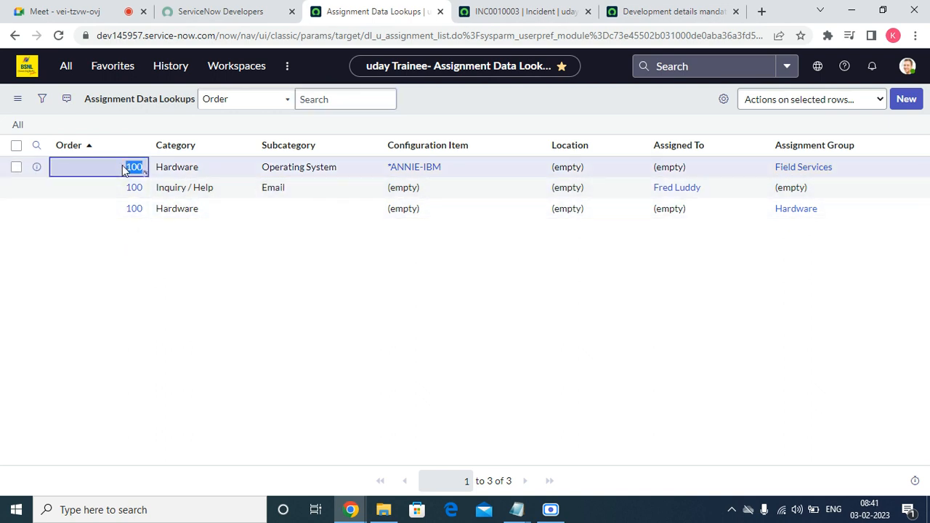
pyautogui.doubleClick(123, 167)
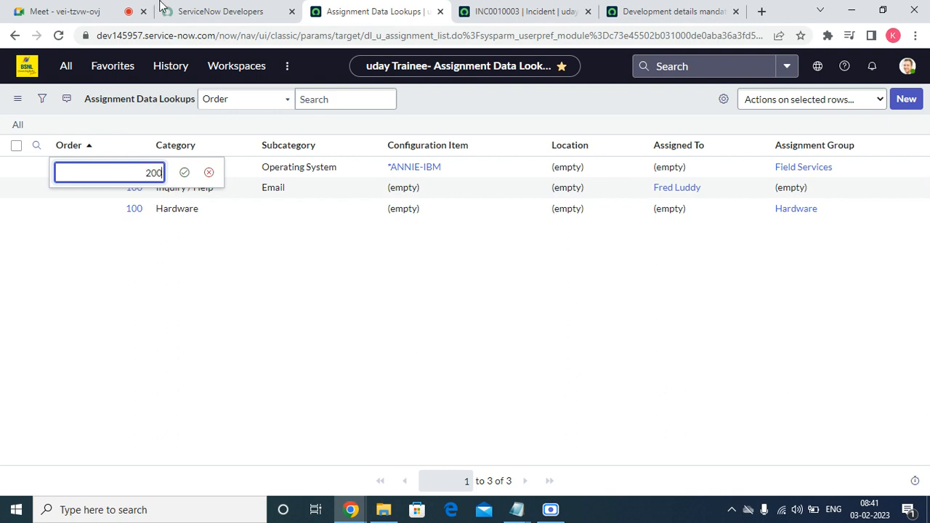
pyautogui.click(184, 172)
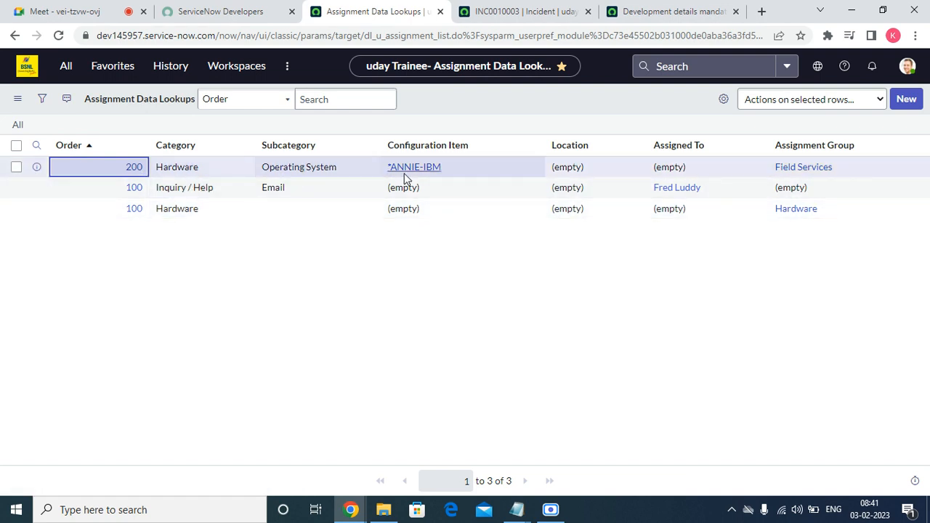
# Open the favorited list of open incidents in a new browser tab and close the previously saved incident's tab
pyautogui.click(507, 11)
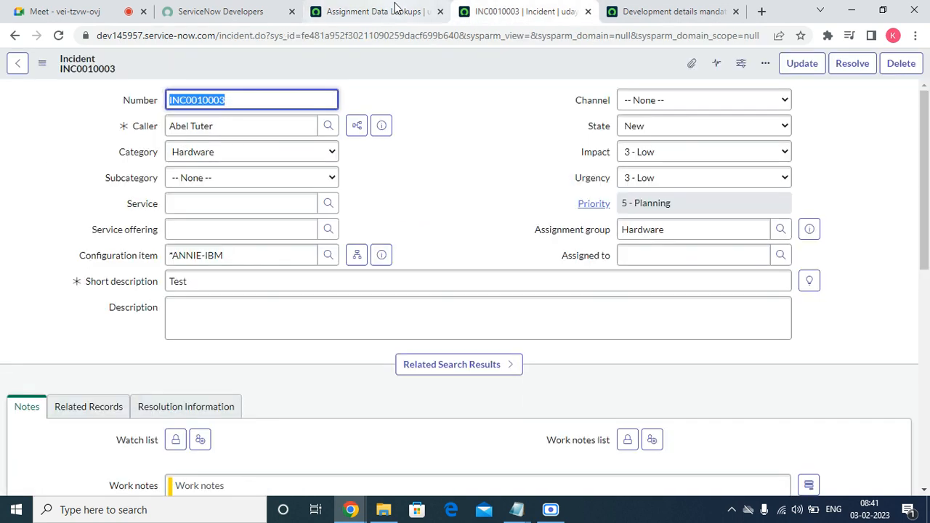
pyautogui.click(374, 11)
pyautogui.click(98, 66)
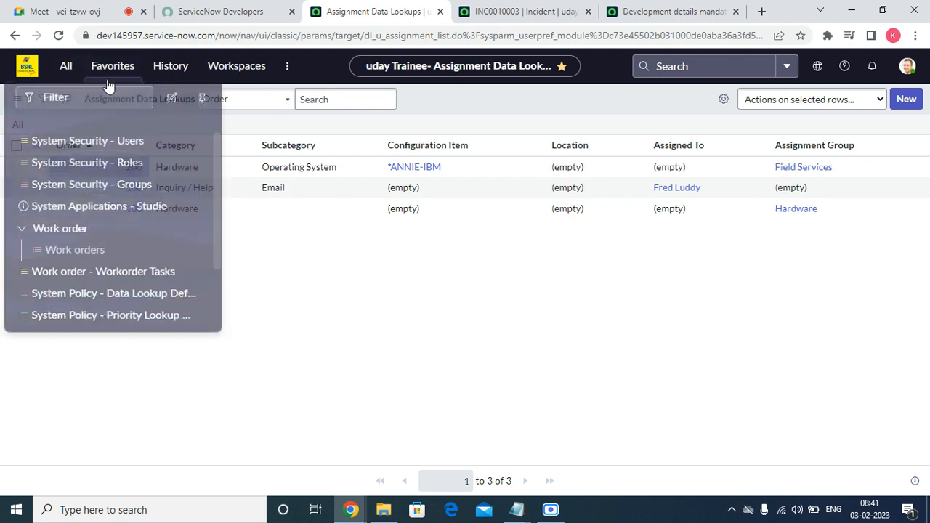
pyautogui.rightClick(88, 396)
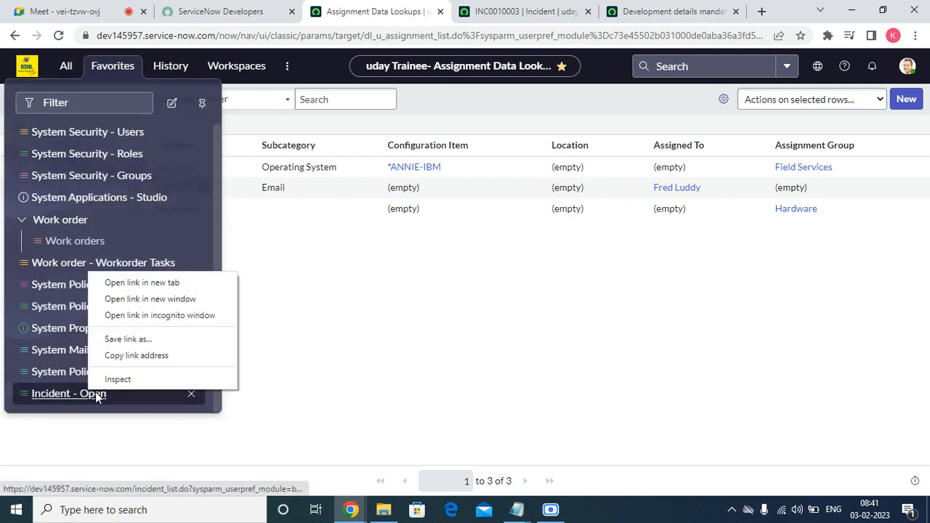
pyautogui.click(168, 282)
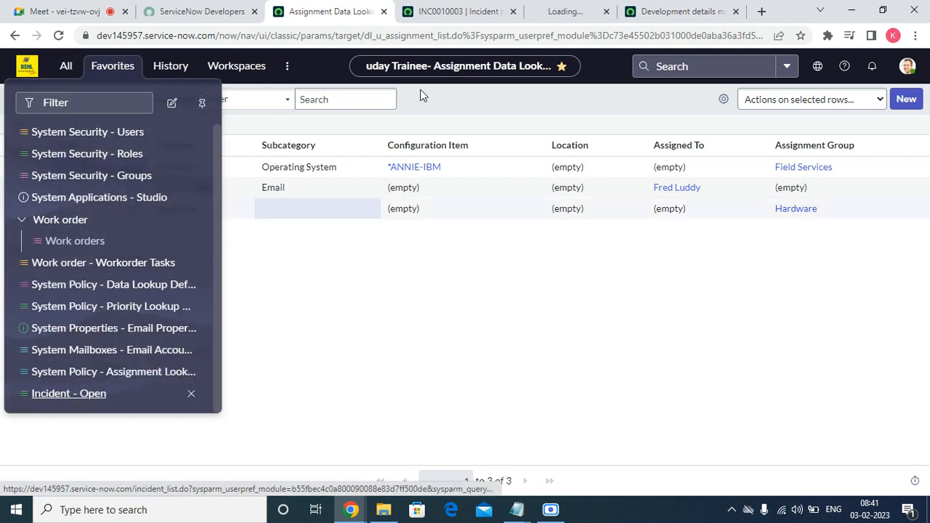
pyautogui.click(480, 11)
pyautogui.click(513, 11)
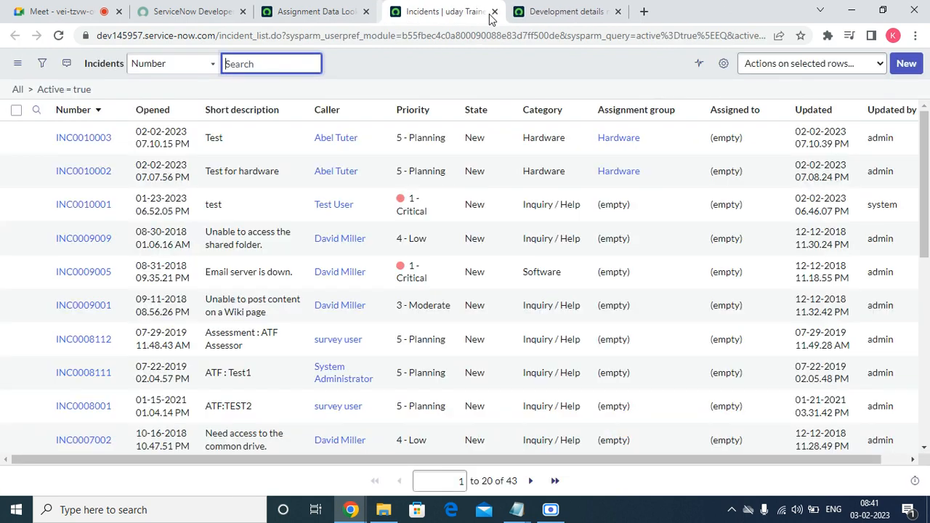
# Start a new incident with the recently selected user as caller and Hardware as its category, leaving the subcategory unset
pyautogui.click(906, 63)
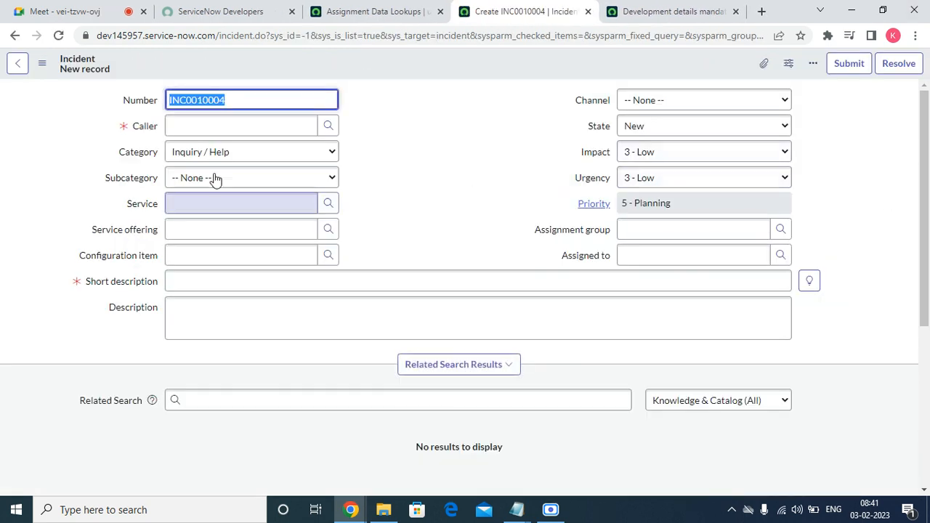
pyautogui.click(199, 124)
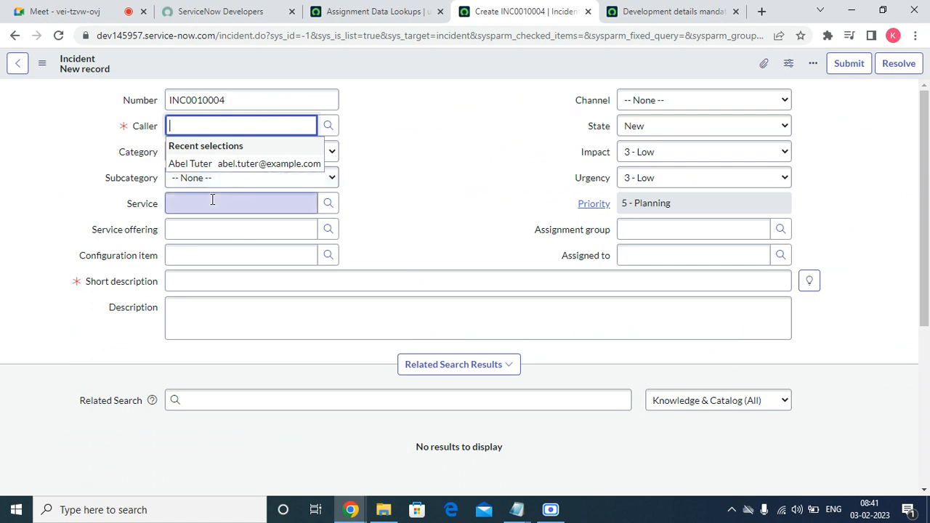
pyautogui.click(221, 164)
pyautogui.click(240, 153)
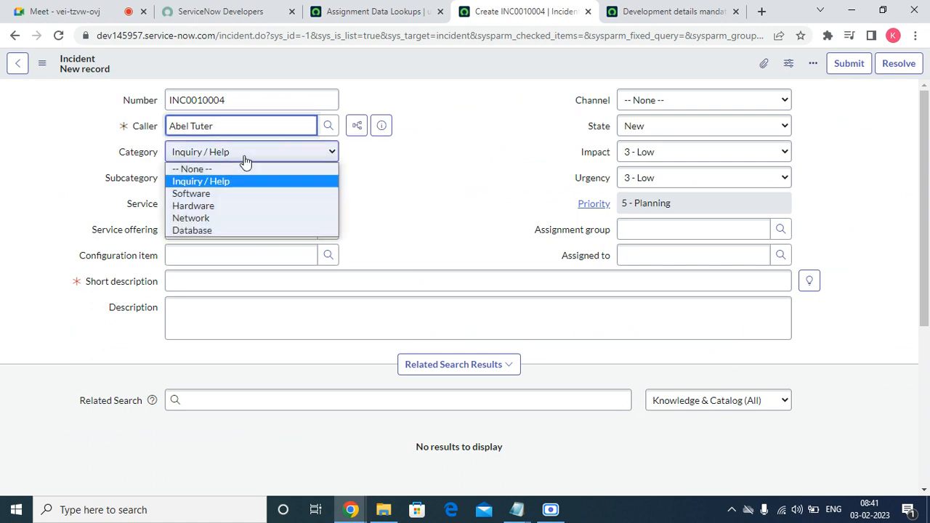
pyautogui.click(222, 207)
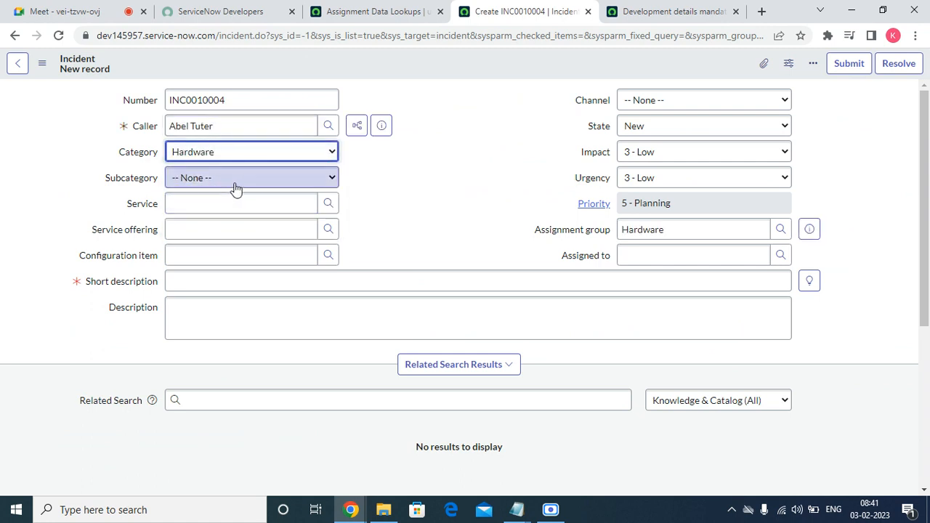
pyautogui.click(235, 187)
pyautogui.click(446, 172)
# Fill in configuration item *ANNIE-IBM and short description "Test", and save the incident while staying on its form
pyautogui.click(220, 258)
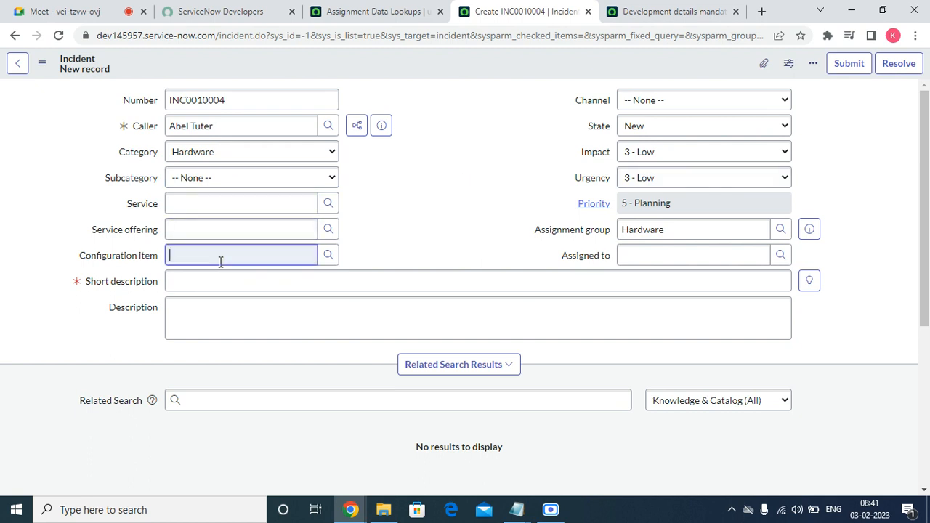
pyautogui.click(217, 292)
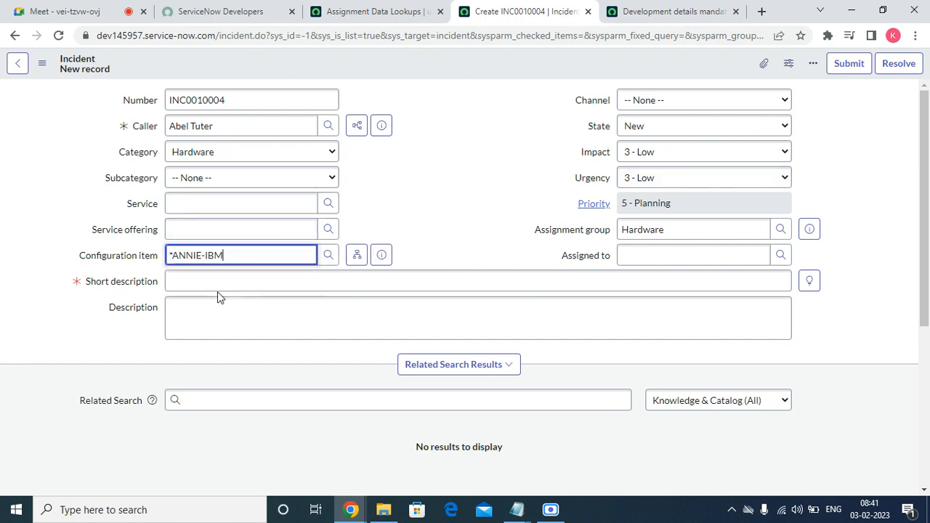
pyautogui.click(317, 283)
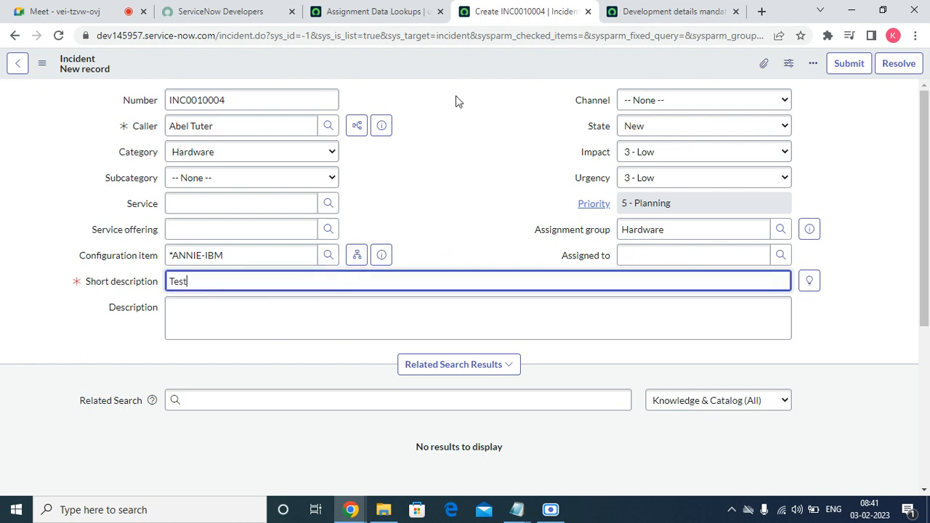
pyautogui.rightClick(454, 63)
pyautogui.click(466, 75)
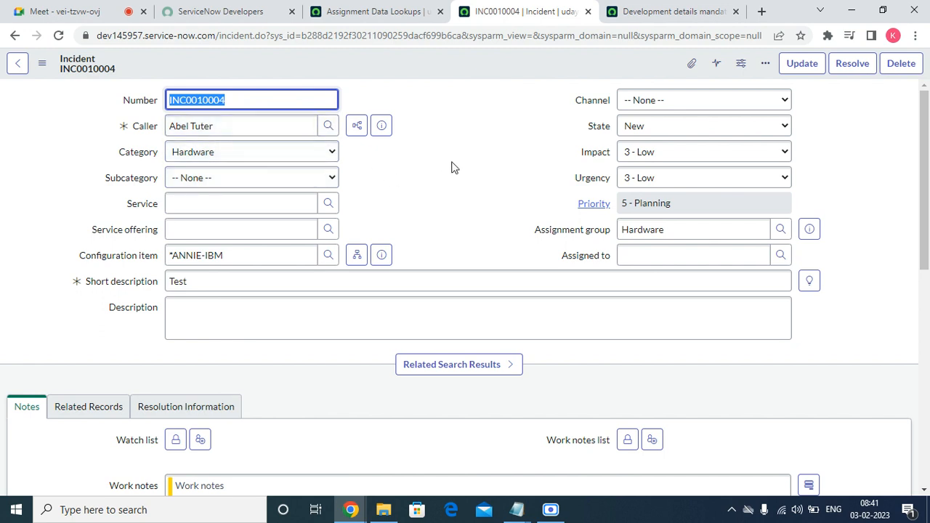
# Set the order of the Hardware, Operating System assignment lookup rule to 90 and refresh the list
pyautogui.click(374, 11)
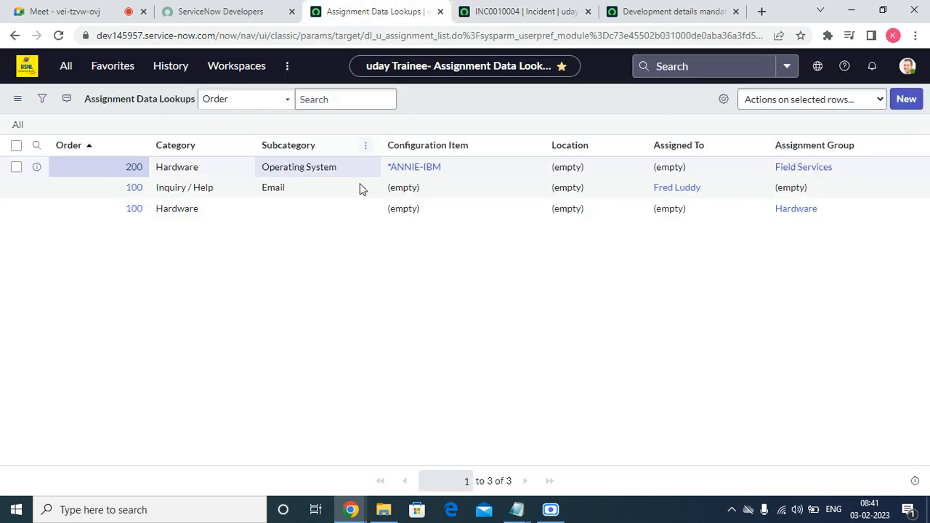
pyautogui.doubleClick(125, 171)
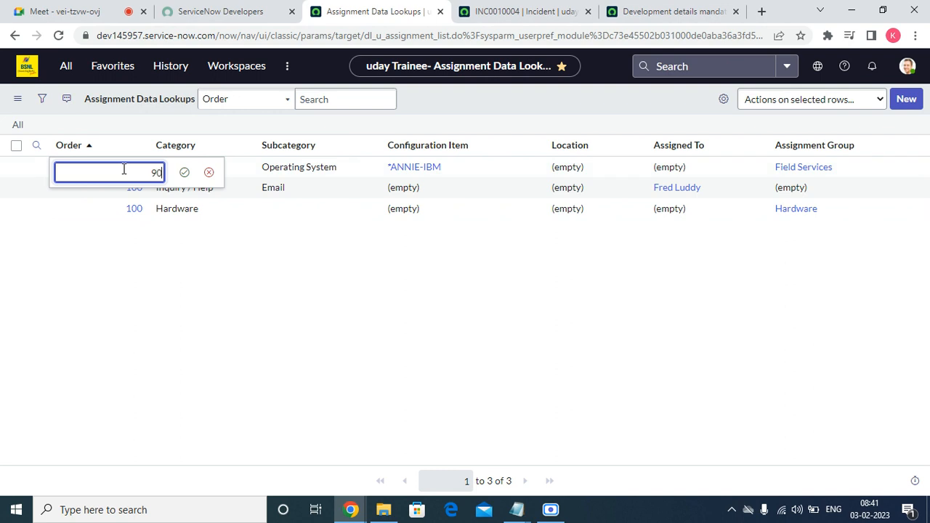
pyautogui.click(186, 173)
pyautogui.rightClick(441, 108)
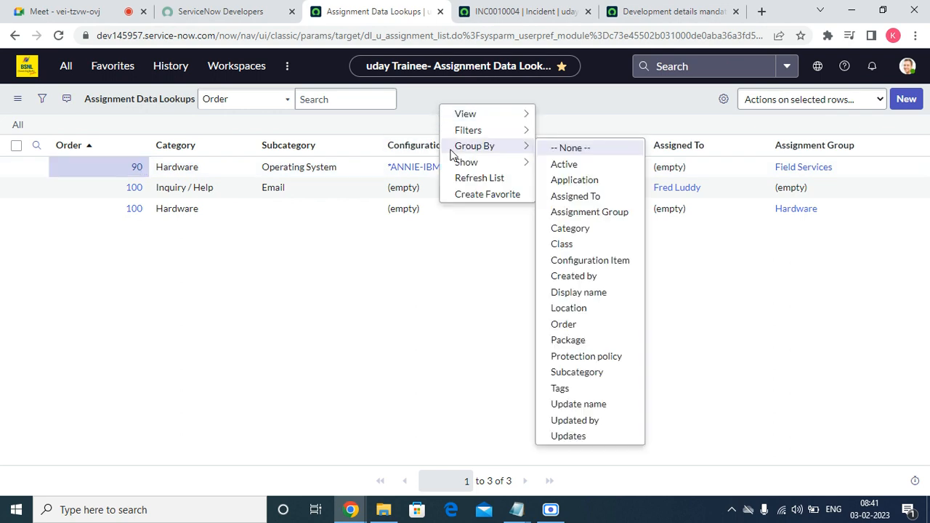
pyautogui.click(473, 179)
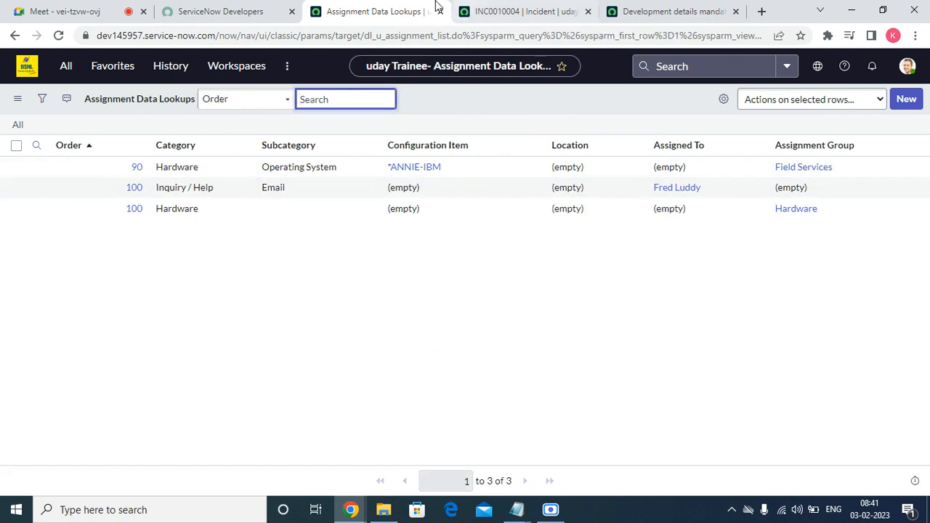
# Start another new incident from the favorited open incidents list and set its category to Hardware
pyautogui.click(93, 67)
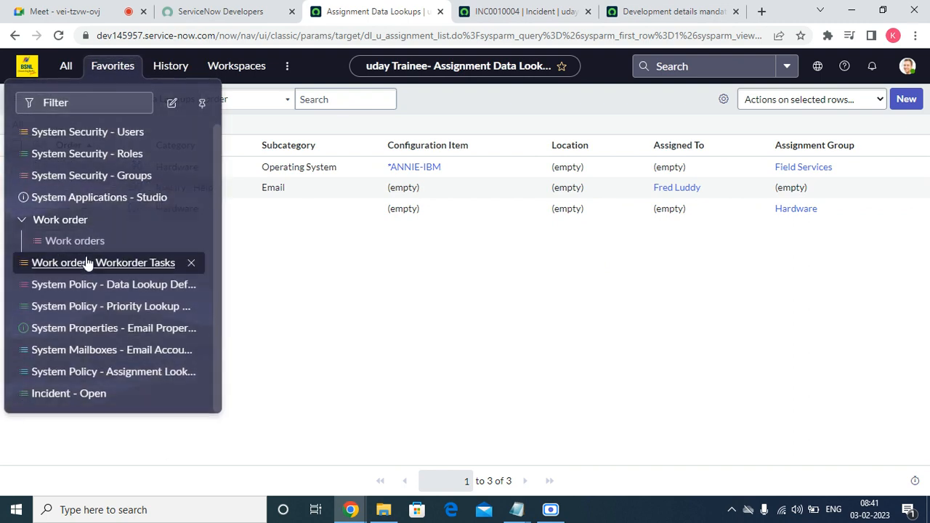
pyautogui.click(83, 398)
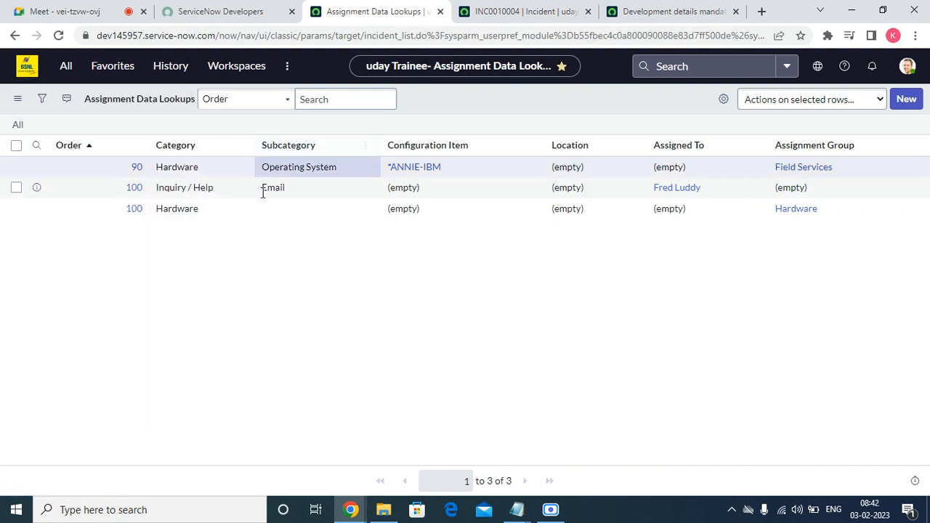
pyautogui.click(905, 100)
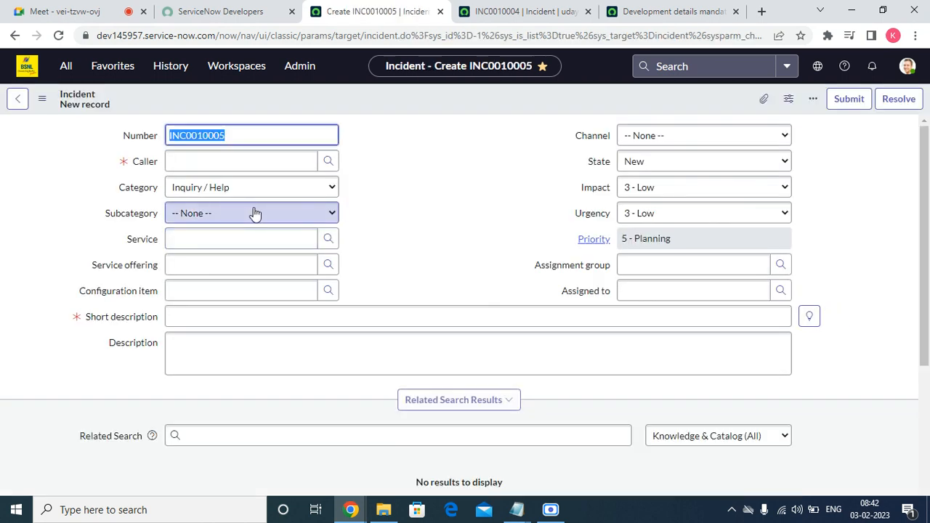
pyautogui.click(228, 189)
pyautogui.click(208, 241)
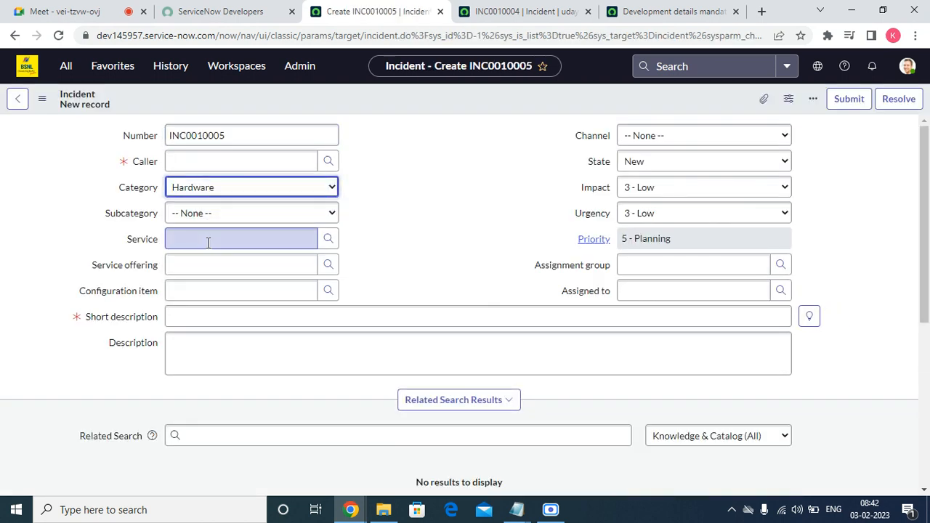
pyautogui.click(208, 243)
pyautogui.click(204, 266)
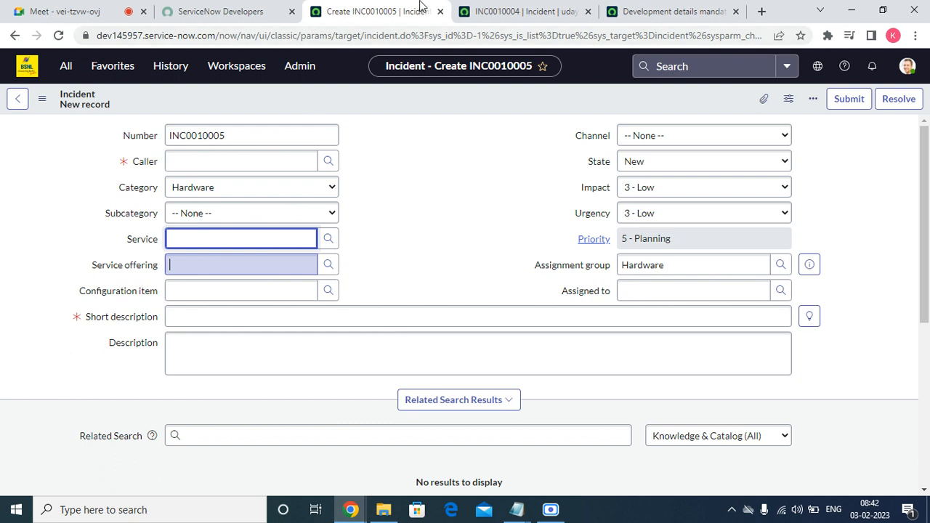
# Open the favorited Assignment Data Lookups list in a new browser tab and compare its rules with the previously saved incident
pyautogui.click(465, 11)
pyautogui.click(399, 15)
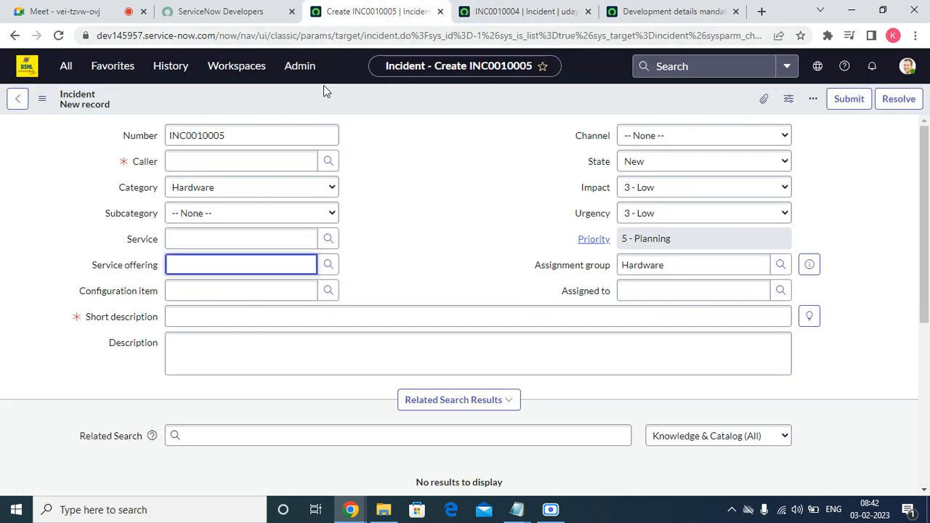
pyautogui.click(112, 65)
pyautogui.rightClick(105, 374)
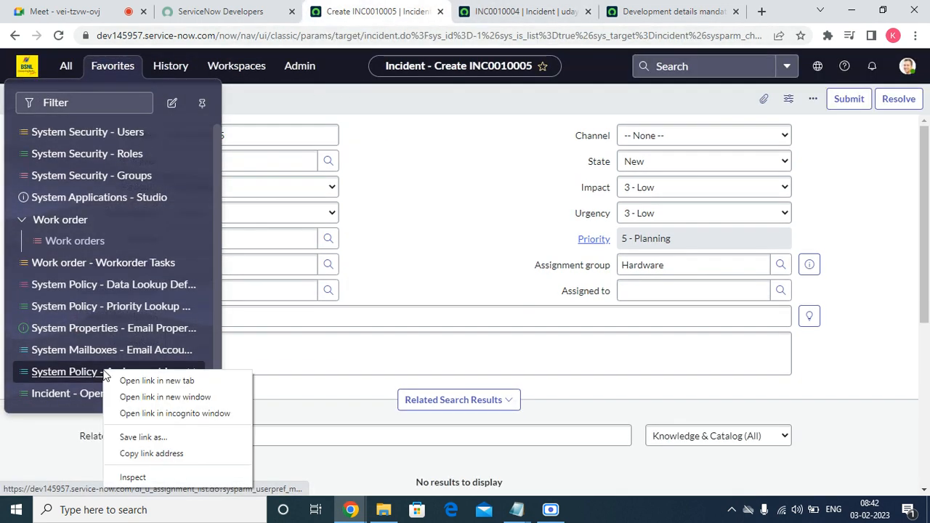
pyautogui.click(127, 380)
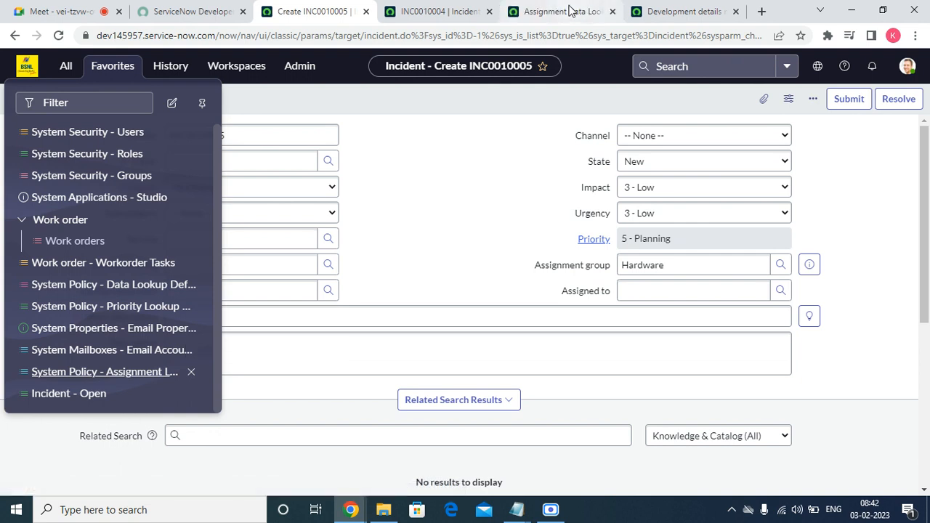
pyautogui.click(571, 11)
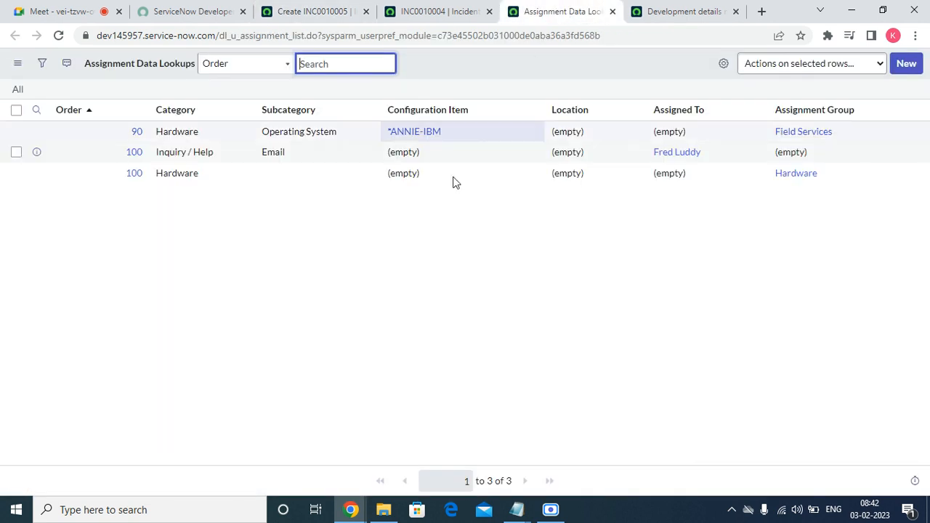
pyautogui.click(429, 12)
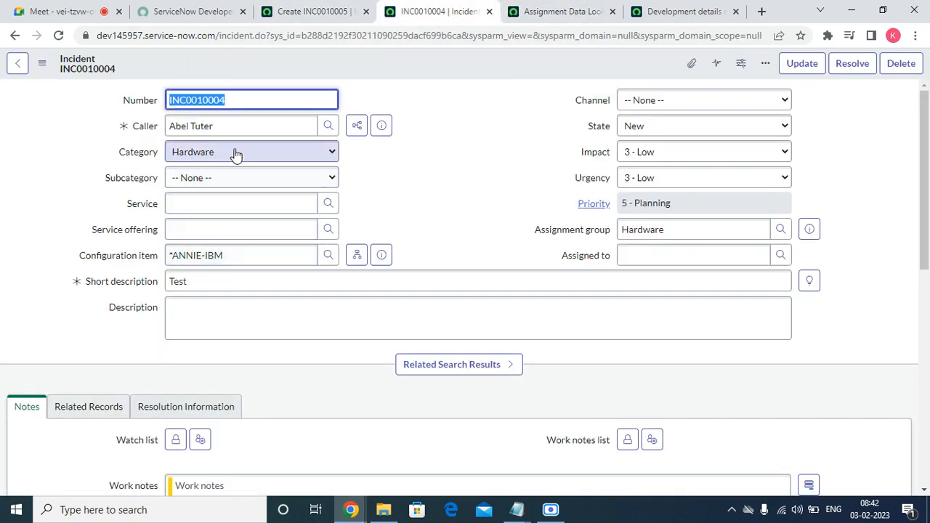
pyautogui.click(329, 11)
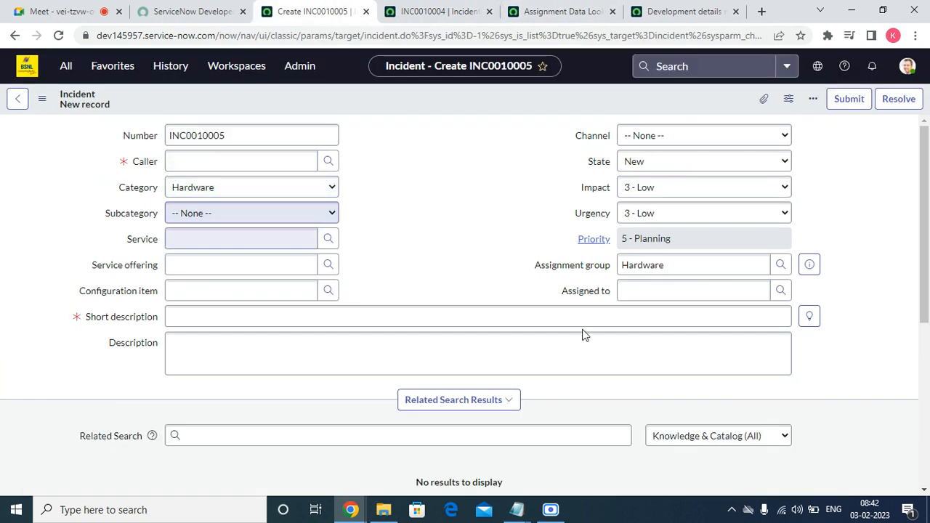
# Clear the new incident's assignment group and choose the recently selected user as its caller
pyautogui.doubleClick(714, 266)
pyautogui.press('BackSpace')
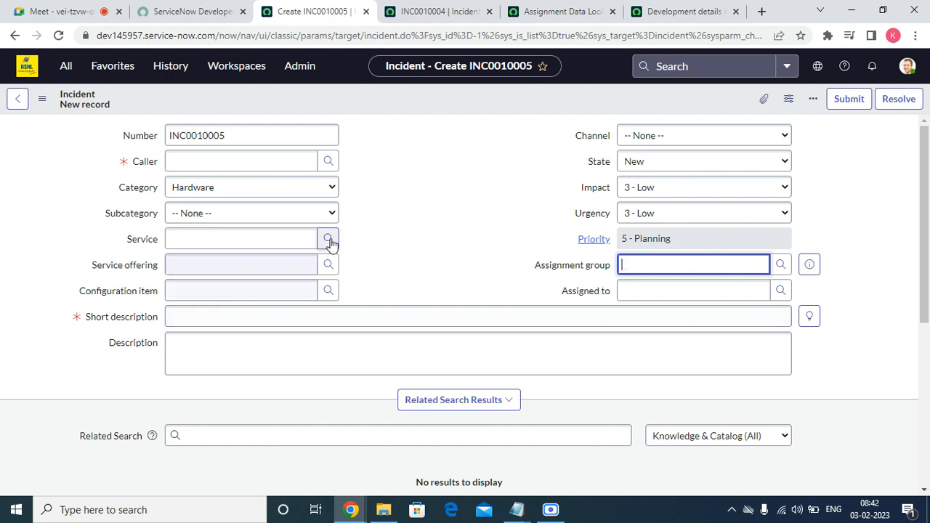
pyautogui.click(284, 163)
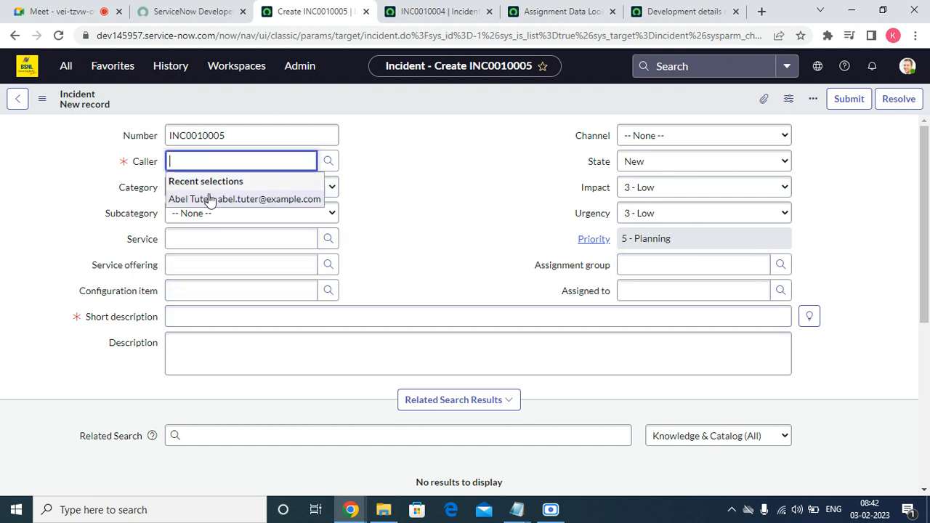
pyautogui.click(207, 200)
# Select *ANNIE-IBM as the configuration item, enter the short description "Test", and save the incident while staying on its form
pyautogui.click(199, 293)
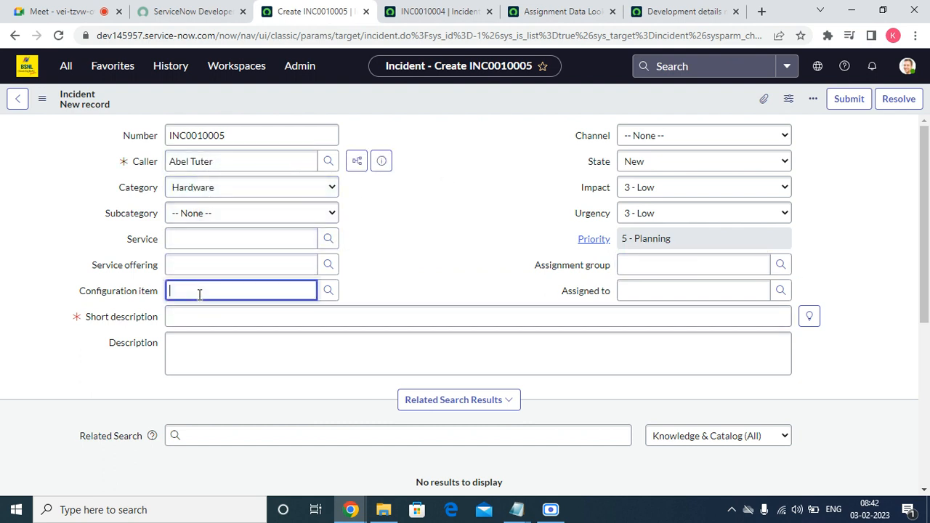
pyautogui.click(210, 325)
pyautogui.click(210, 316)
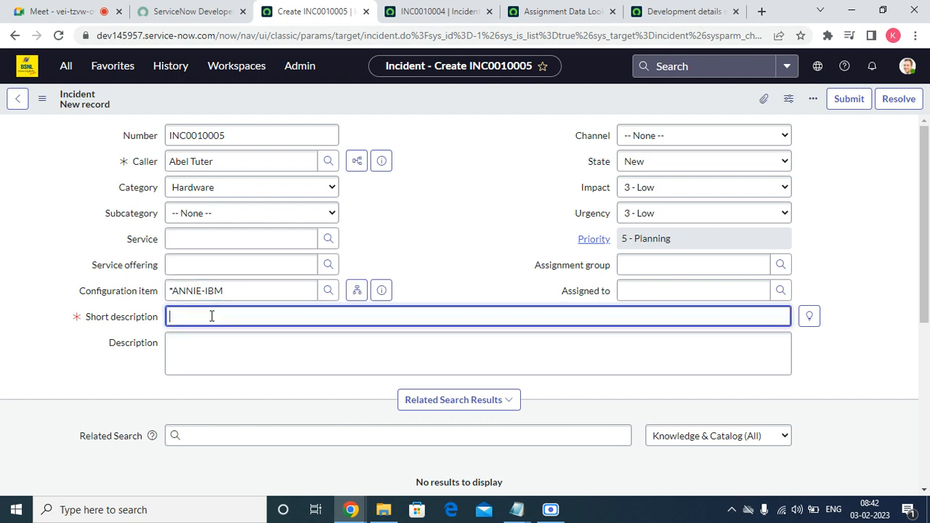
pyautogui.write('Test')
pyautogui.click(442, 162)
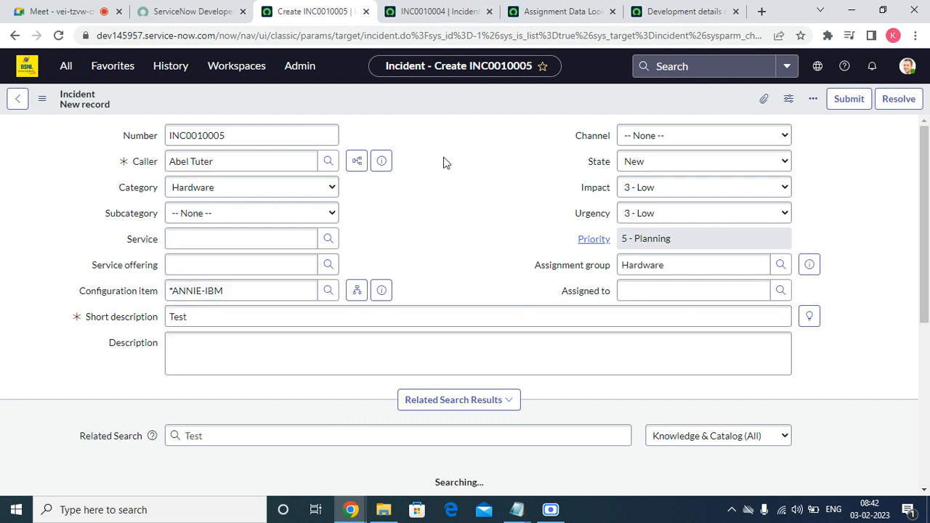
pyautogui.rightClick(448, 104)
pyautogui.click(473, 110)
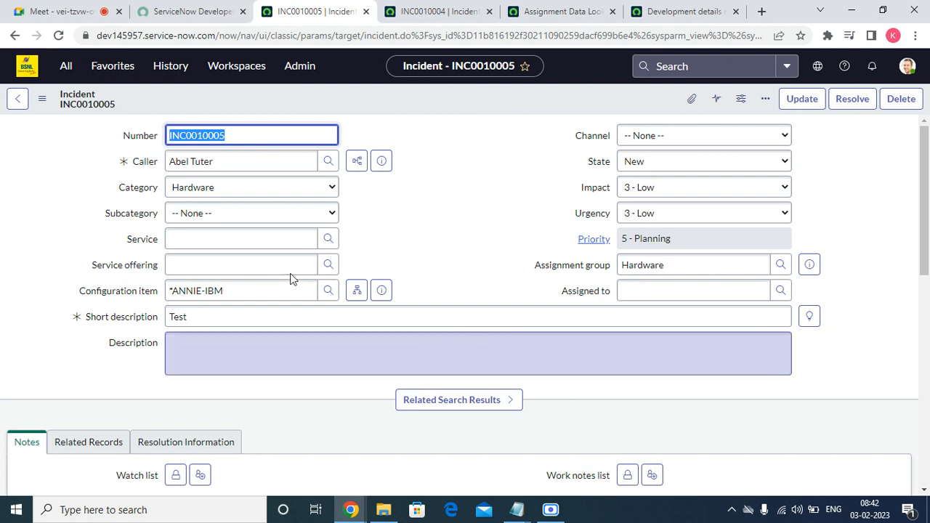
# Refresh the Assignment Data Lookups list and compare the Hardware rule's subcategory with the subcategory choices on the saved incident
pyautogui.click(411, 24)
pyautogui.click(544, 18)
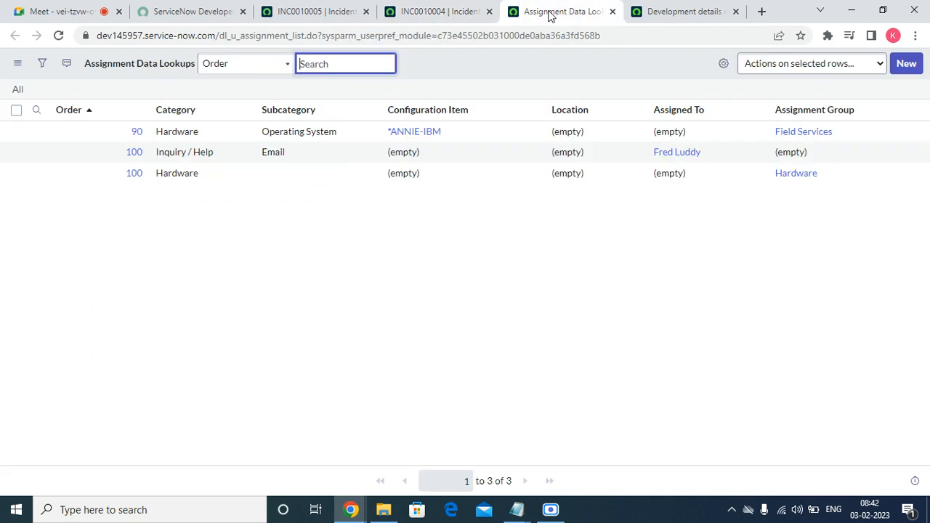
pyautogui.rightClick(528, 64)
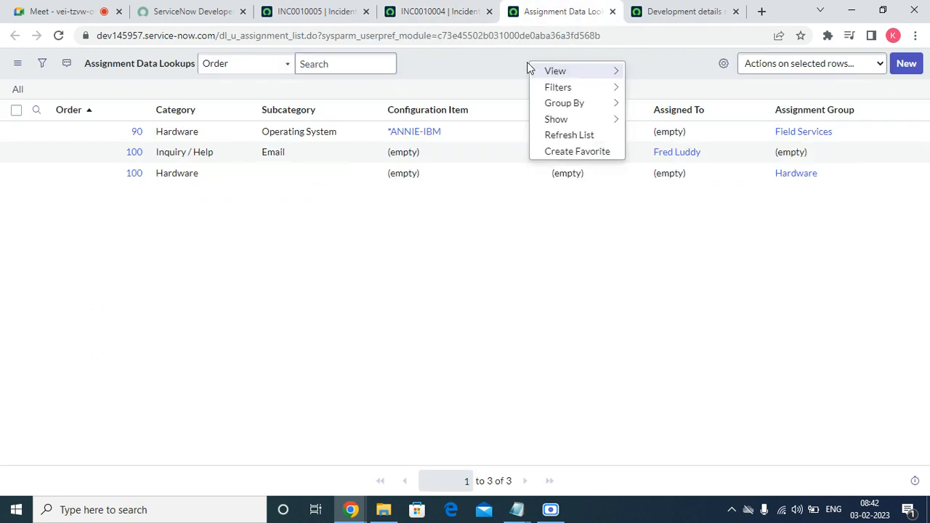
pyautogui.click(548, 135)
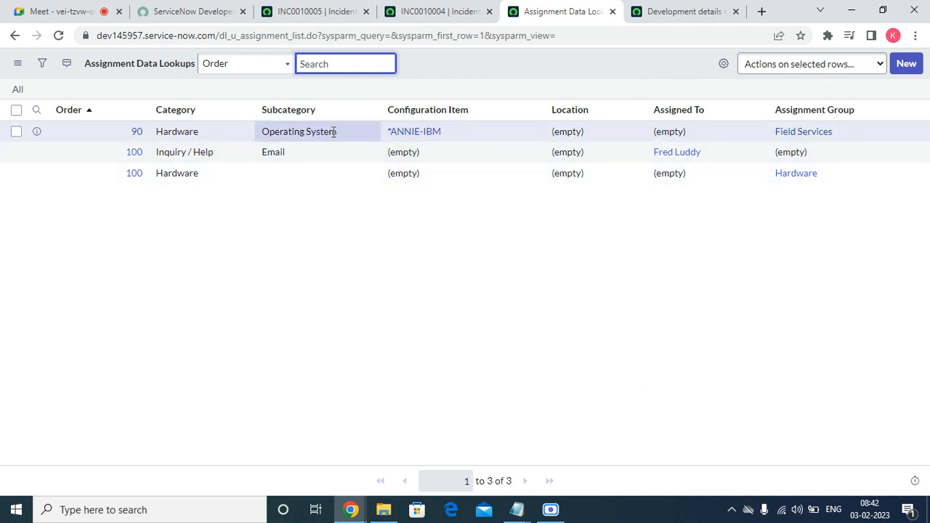
pyautogui.moveTo(350, 130); pyautogui.dragTo(254, 130)
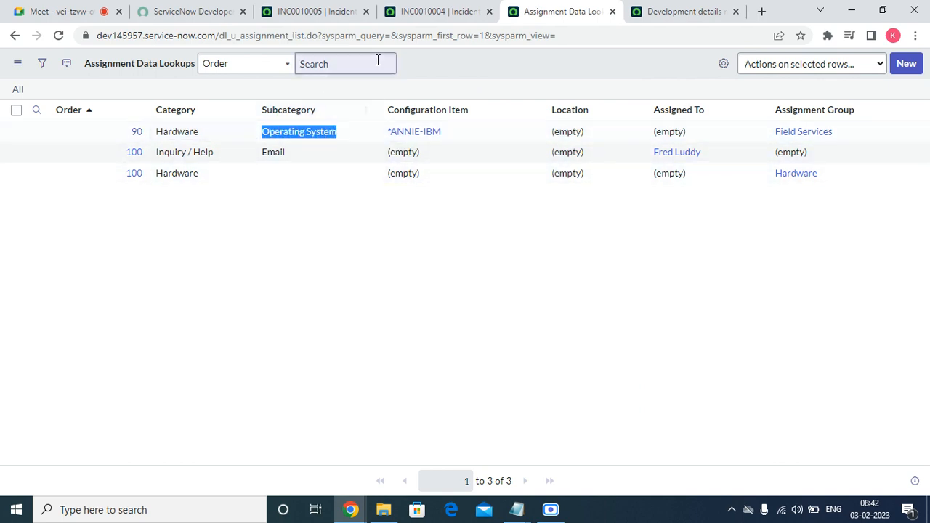
pyautogui.click(311, 12)
pyautogui.click(225, 213)
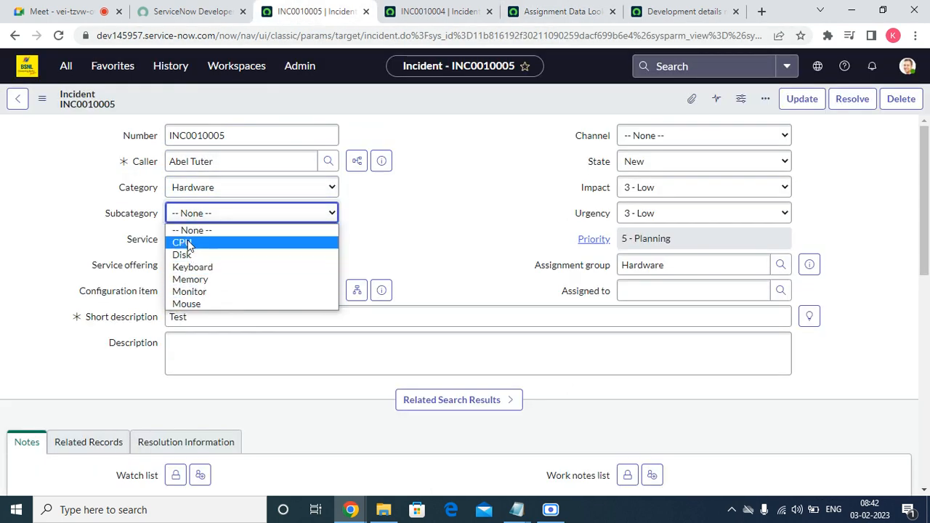
pyautogui.click(451, 225)
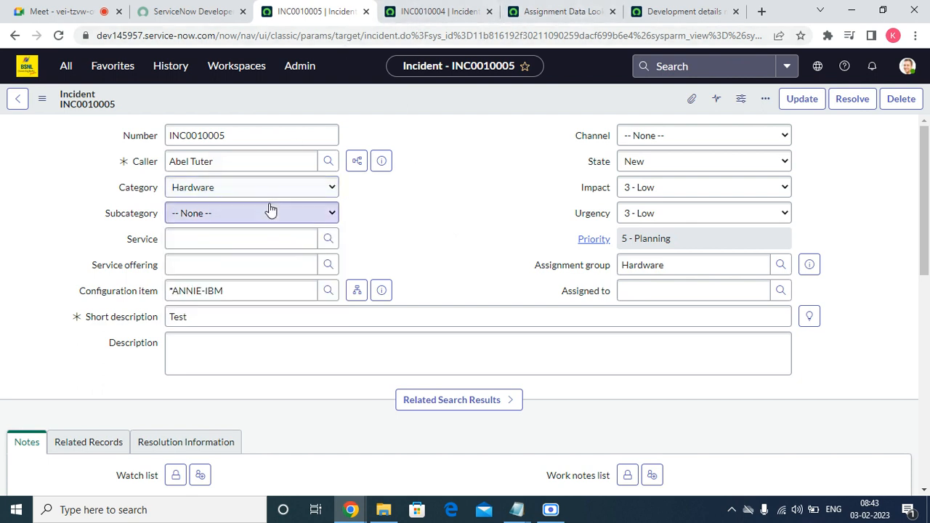
# Change the subcategory of the *ANNIE-IBM hardware lookup rule to CPU and refresh the list
pyautogui.click(508, 19)
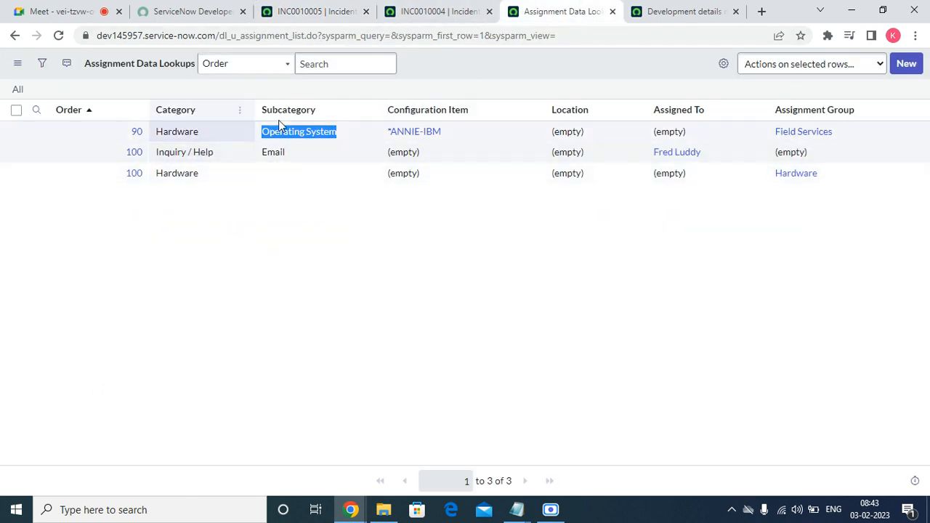
pyautogui.click(341, 131)
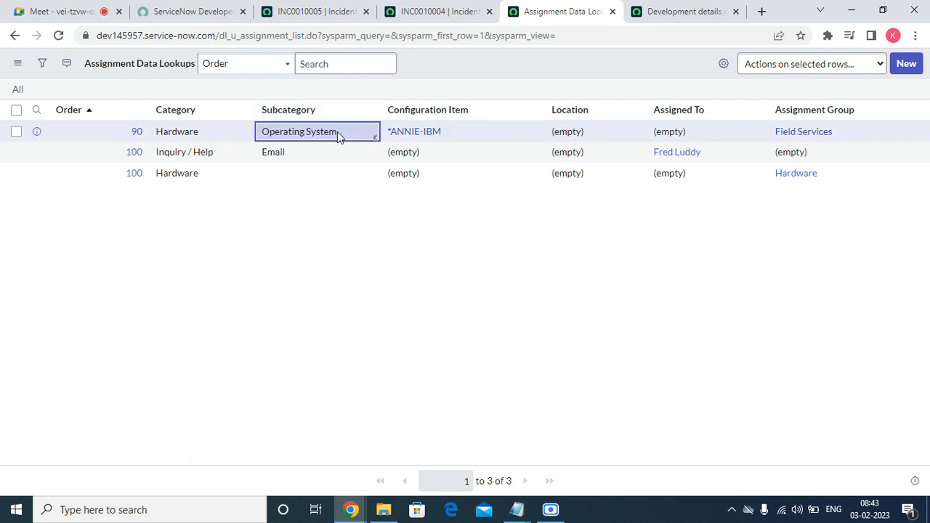
pyautogui.doubleClick(337, 132)
pyautogui.click(337, 134)
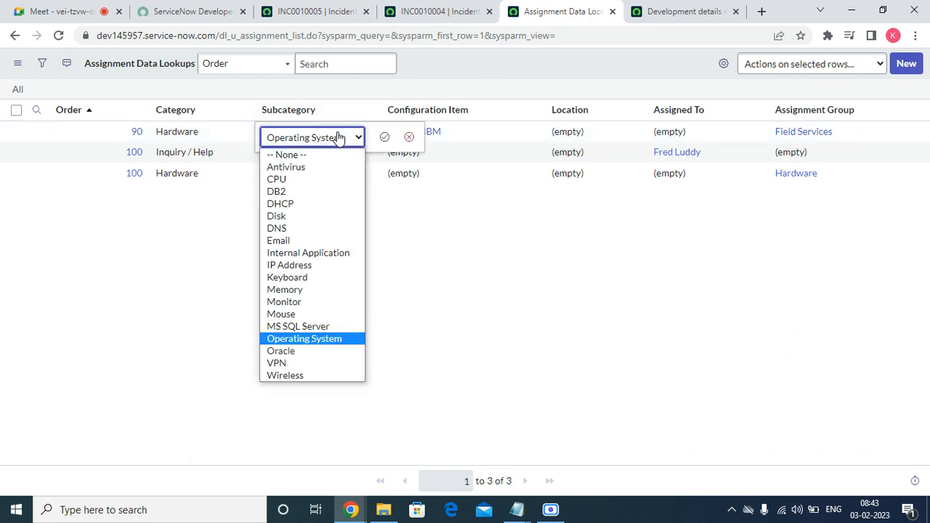
pyautogui.click(322, 181)
pyautogui.click(385, 136)
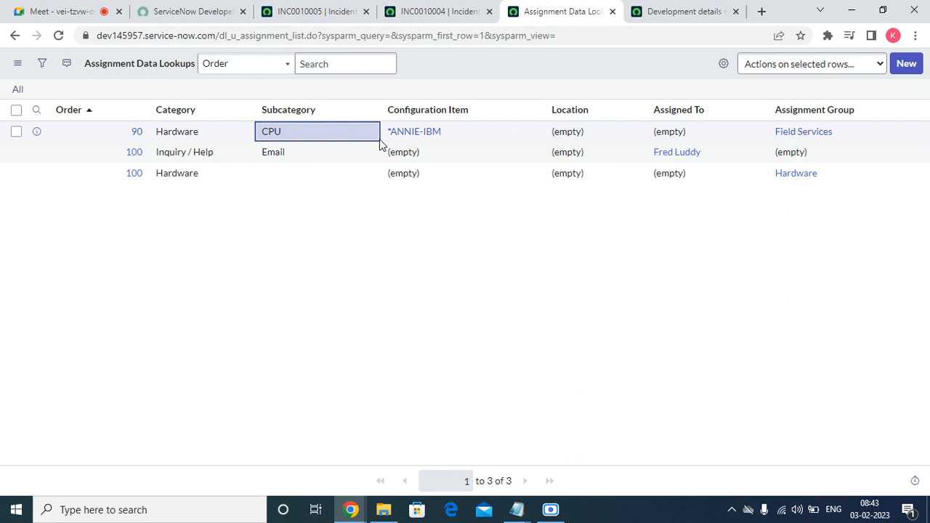
pyautogui.rightClick(445, 65)
pyautogui.click(486, 131)
# Start a new incident from the favorited open incidents list
pyautogui.click(312, 11)
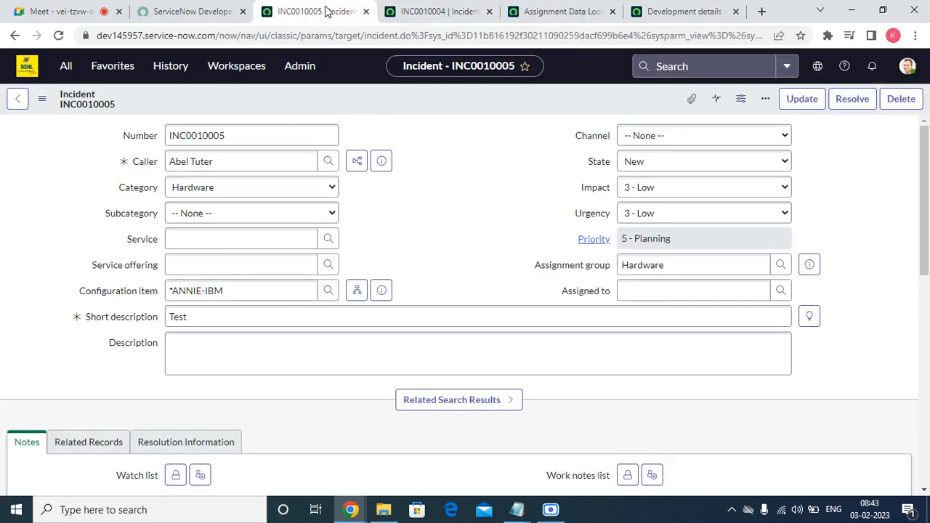
pyautogui.click(88, 73)
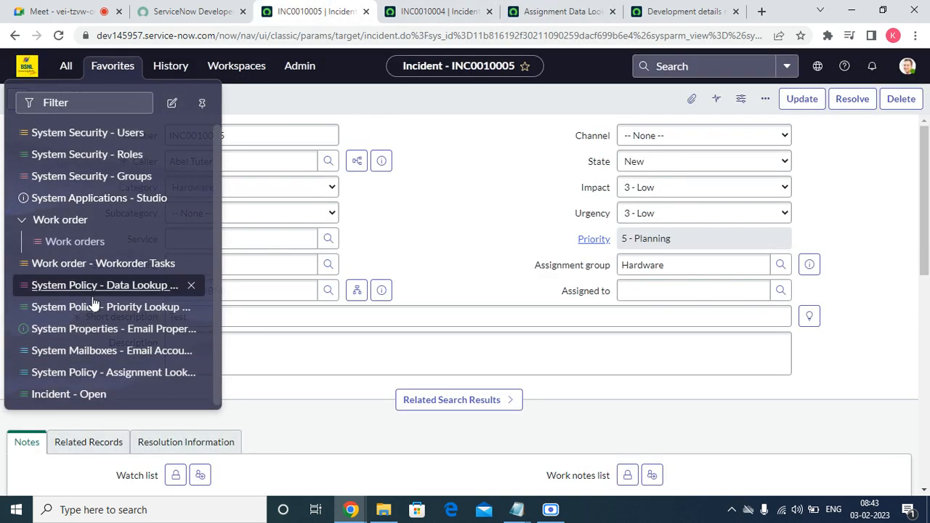
pyautogui.click(66, 390)
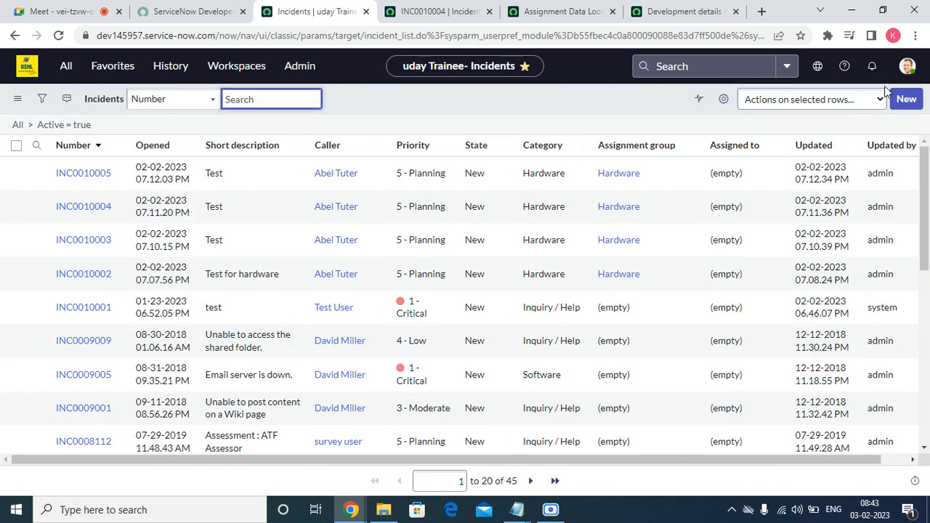
pyautogui.click(899, 100)
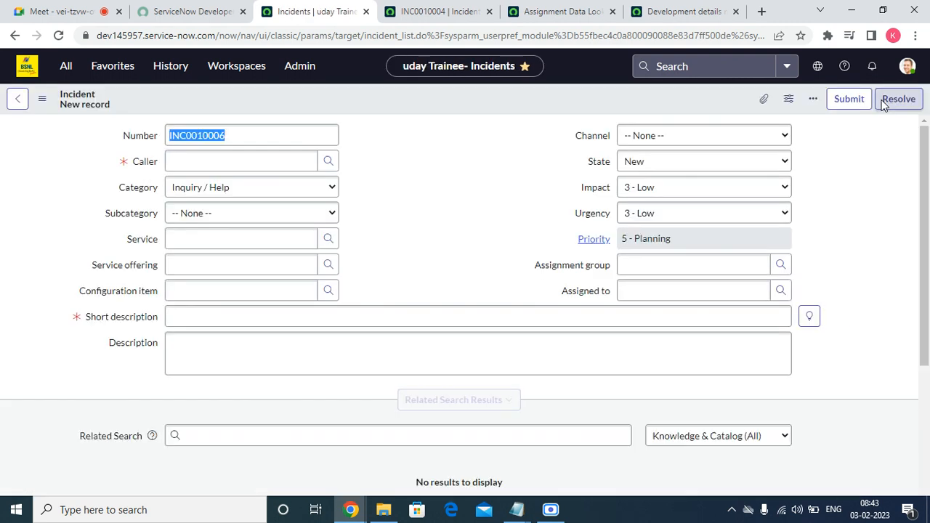
# Choose the recently selected user as the caller and set the category to Hardware and the subcategory to CPU
pyautogui.click(283, 158)
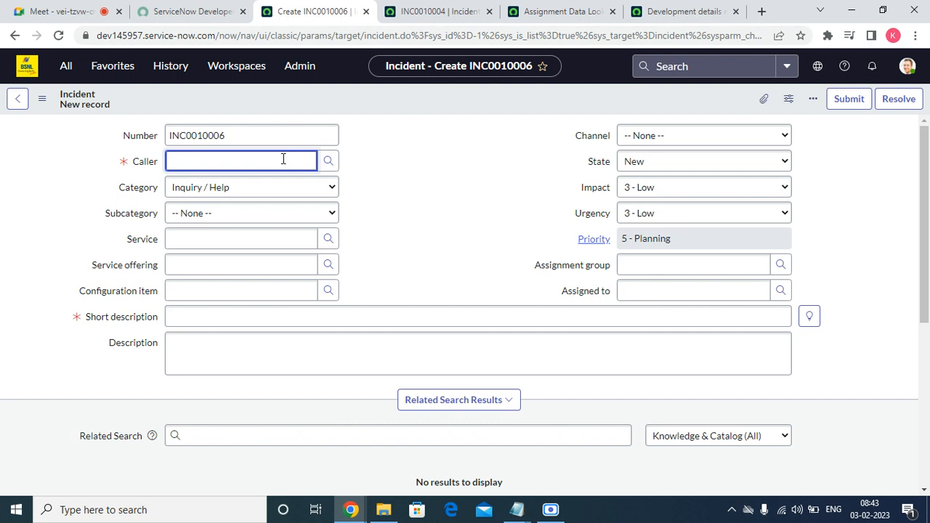
pyautogui.click(255, 198)
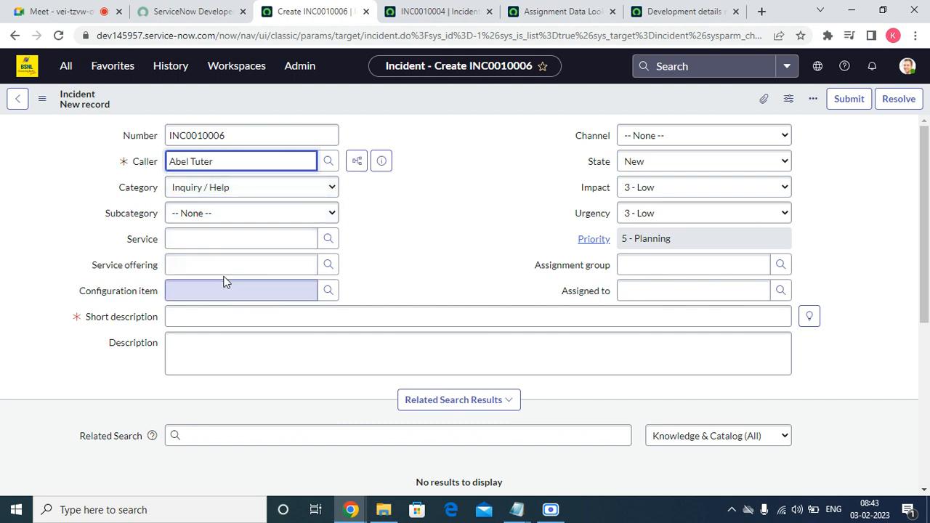
pyautogui.click(231, 190)
pyautogui.click(220, 242)
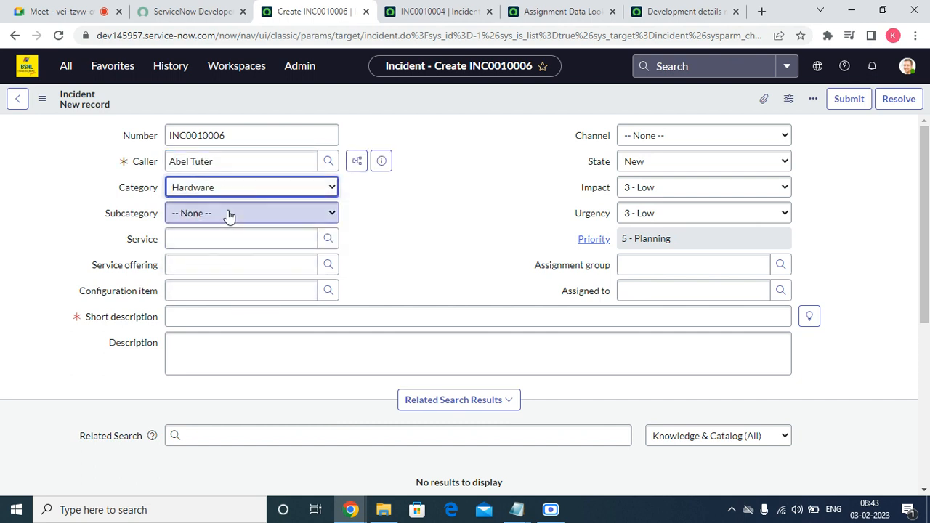
pyautogui.click(228, 213)
pyautogui.click(218, 246)
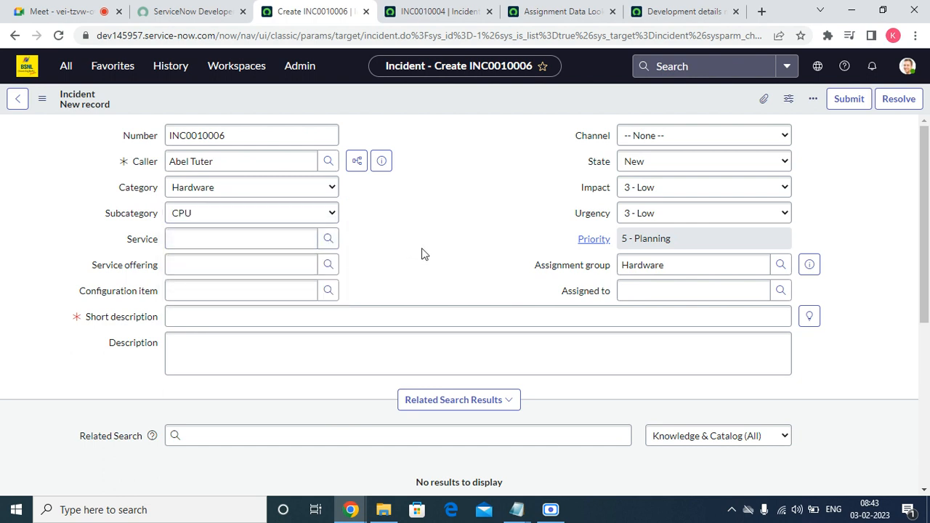
# Enter the short description "Tet", select *ANNIE-IBM as the configuration item, and save the incident while staying on its form
pyautogui.click(188, 312)
pyautogui.write('Tet')
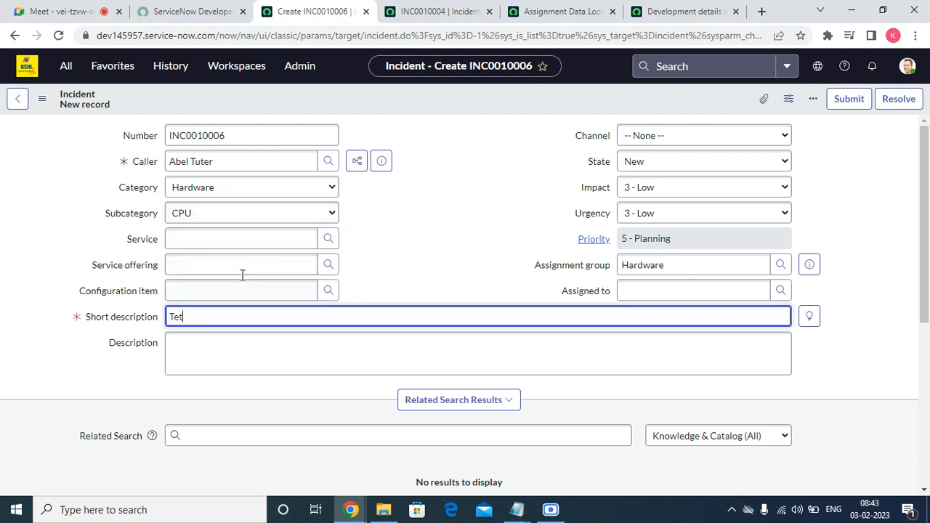
pyautogui.click(224, 288)
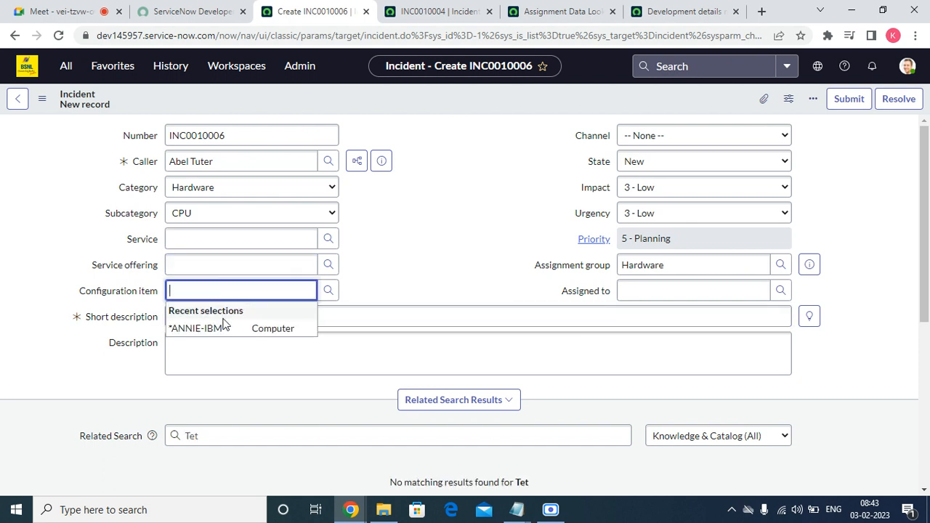
pyautogui.click(218, 326)
pyautogui.rightClick(467, 111)
pyautogui.click(483, 113)
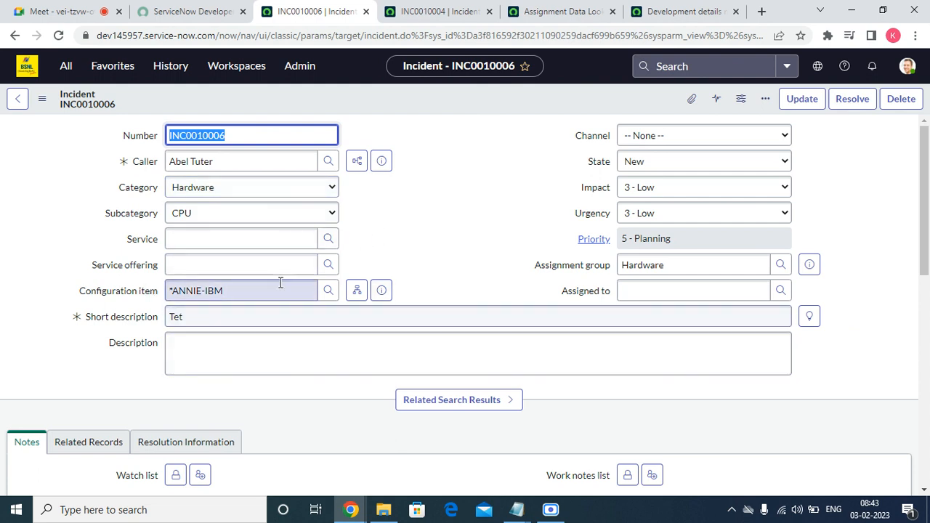
# Check the saved incident's assignment group and compare it with the earlier incident open in the other browser tab
pyautogui.doubleClick(699, 264)
pyautogui.click(414, 14)
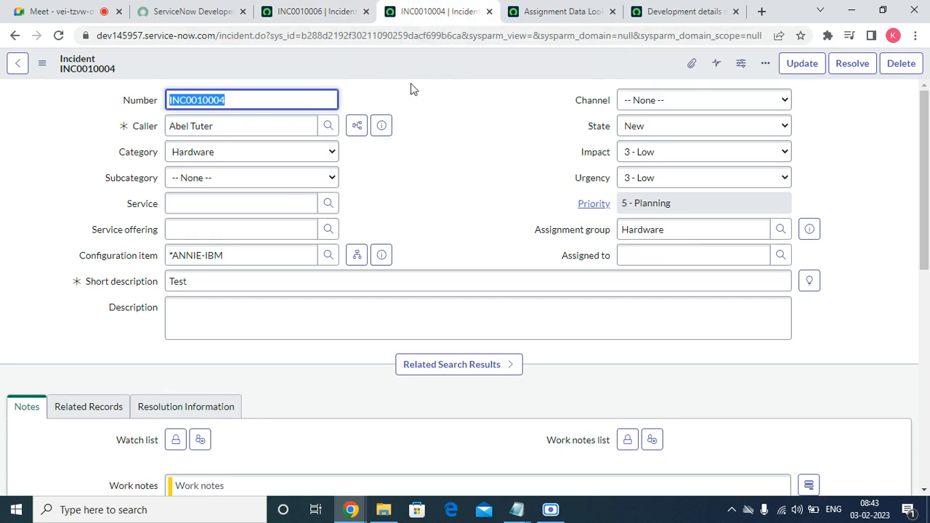
pyautogui.click(317, 13)
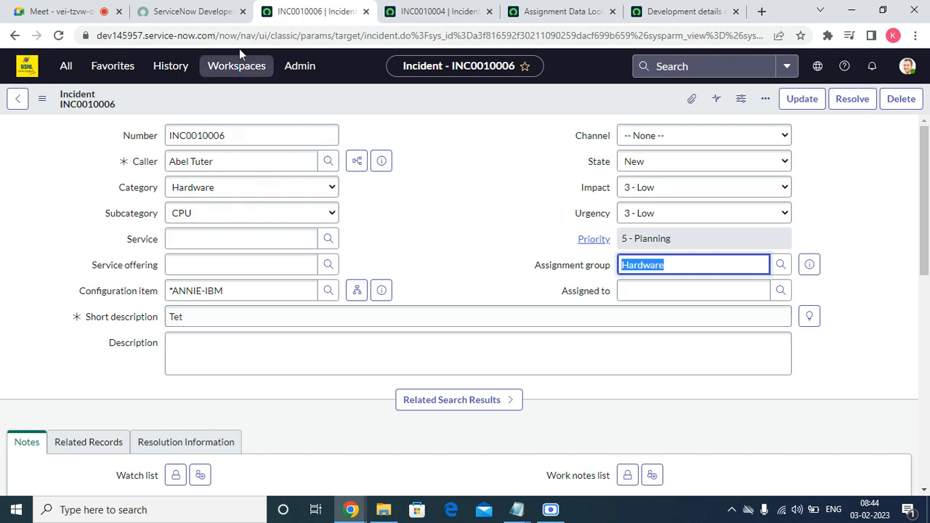
# Start a new assignment lookup rule from the favorited Assignment Data Lookups list and set its category to Software
pyautogui.click(113, 65)
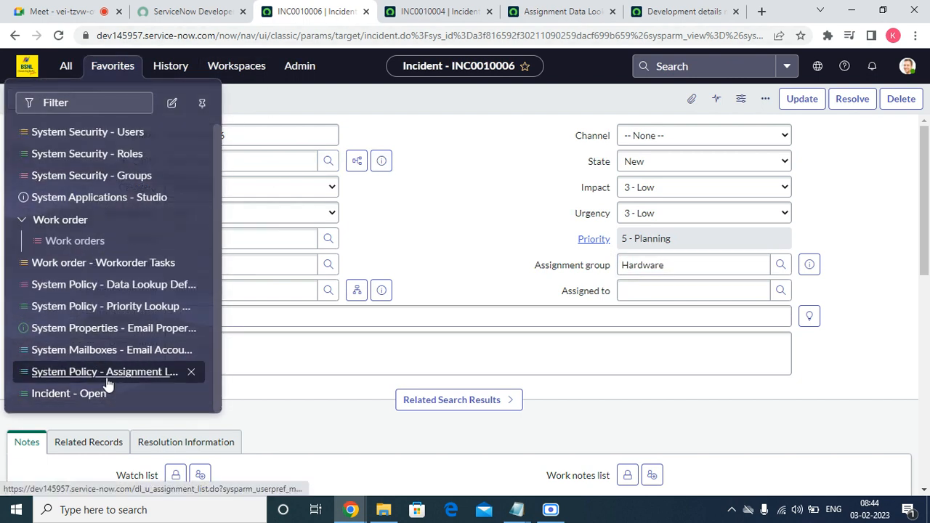
pyautogui.click(112, 372)
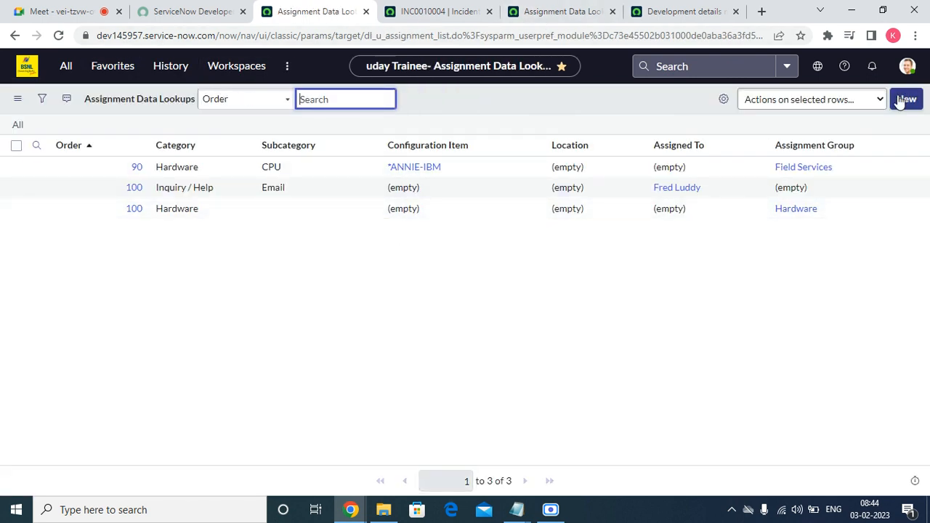
pyautogui.click(905, 98)
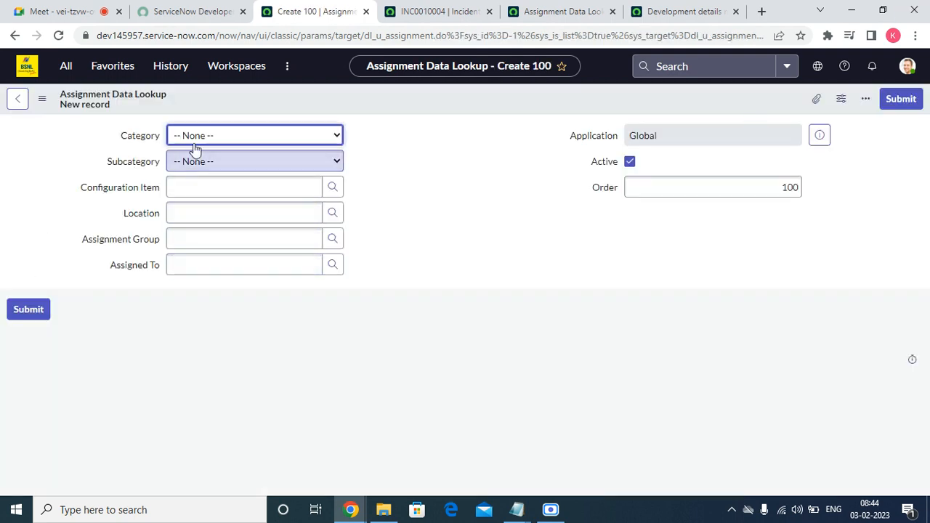
pyautogui.click(194, 136)
pyautogui.click(196, 182)
# Set the new rule's assignment group to Software and submit the record
pyautogui.click(217, 245)
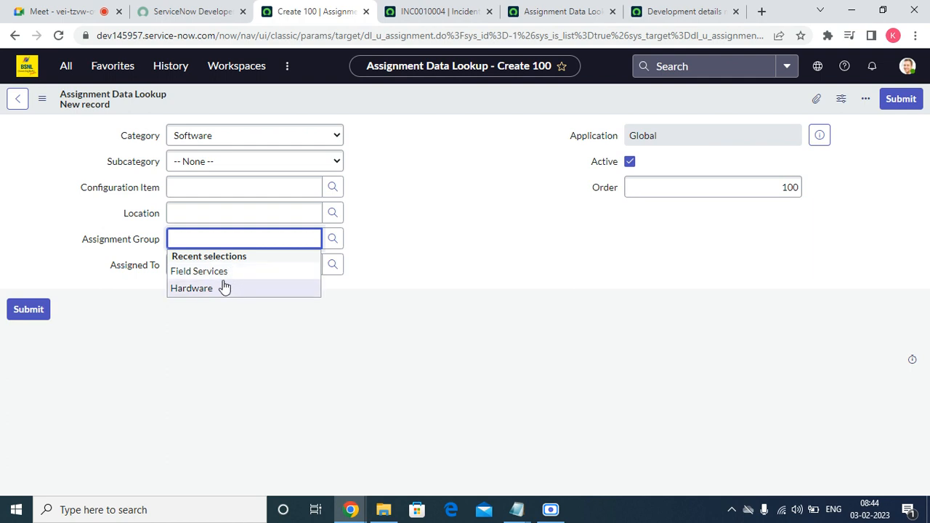
pyautogui.write('sc')
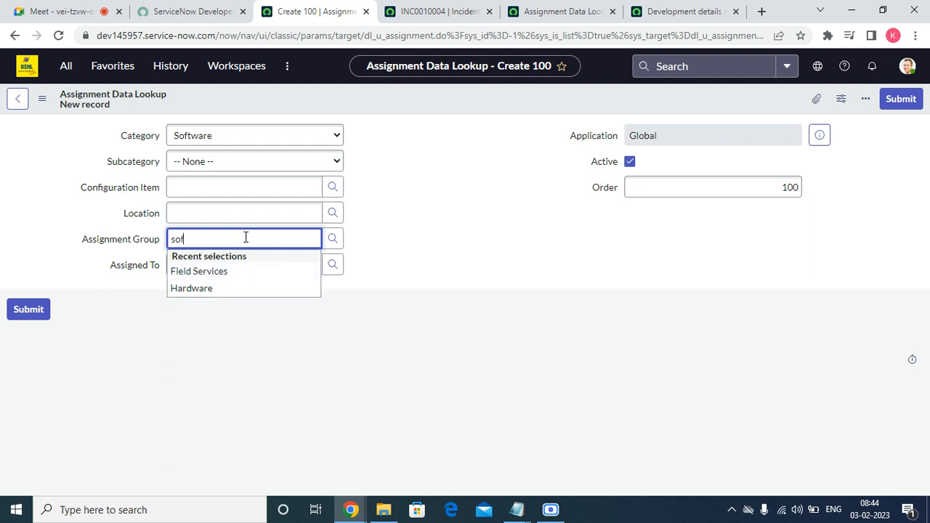
pyautogui.click(228, 288)
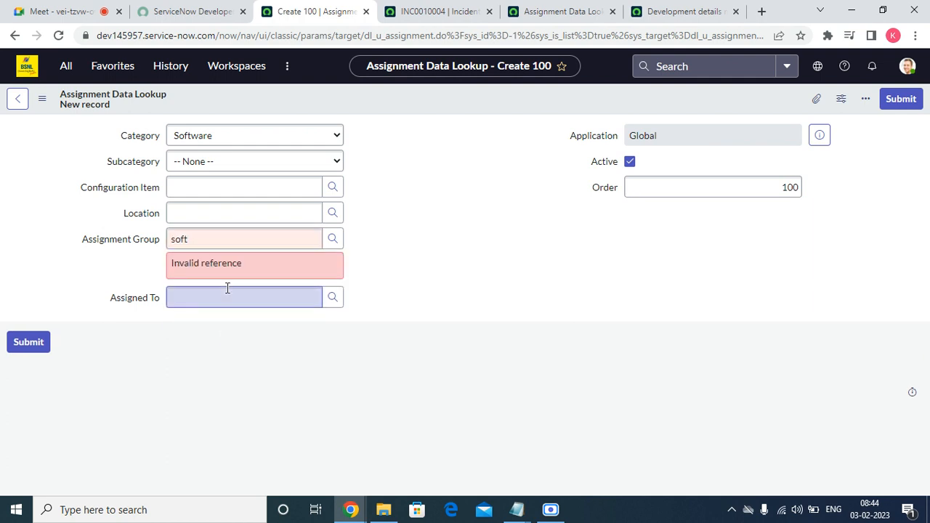
pyautogui.click(233, 244)
pyautogui.doubleClick(234, 243)
pyautogui.write('S')
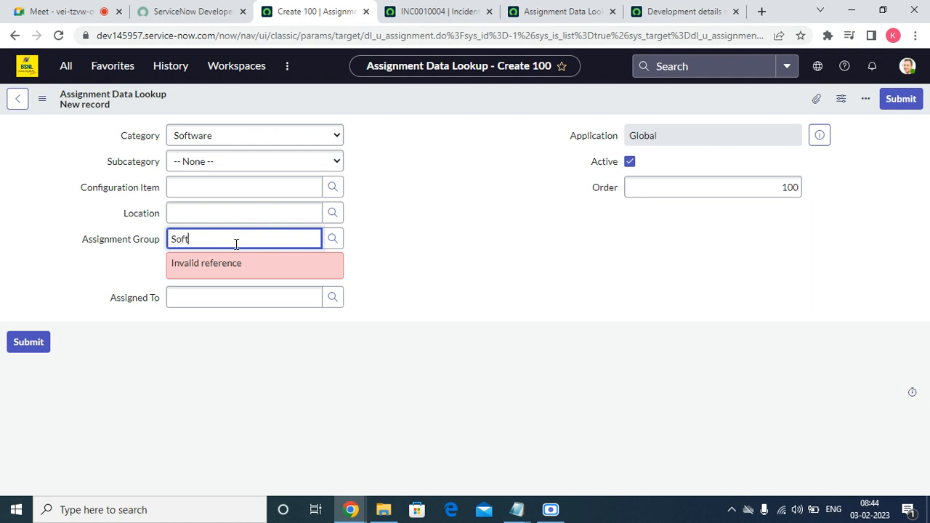
pyautogui.write('oftw')
pyautogui.click(225, 262)
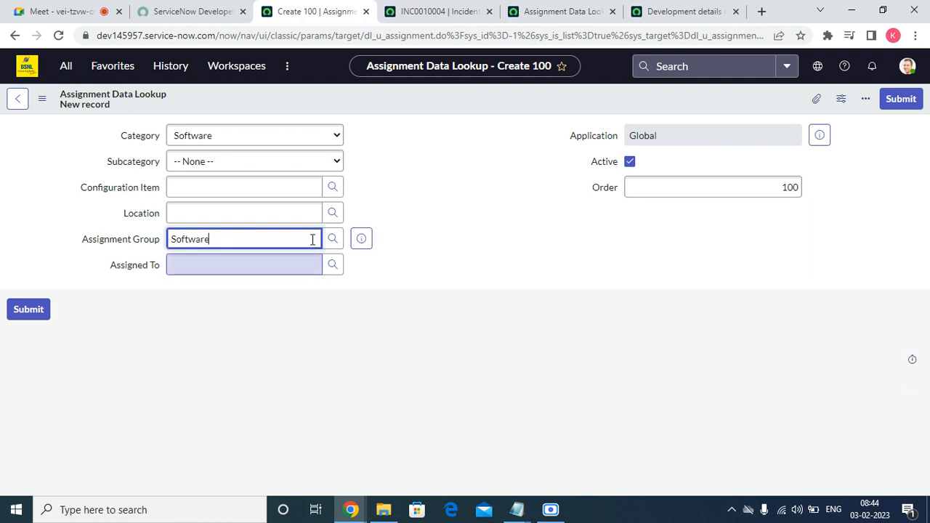
pyautogui.click(900, 100)
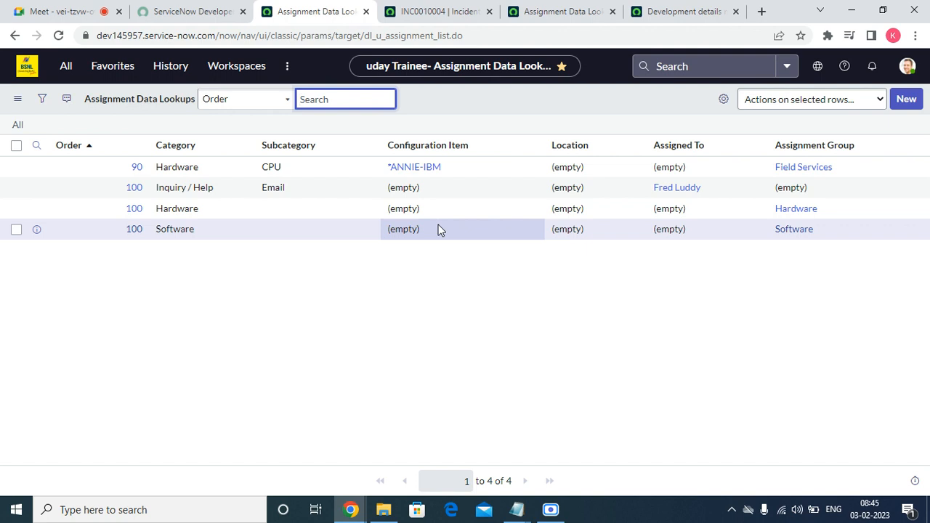
# Duplicate the browser tab showing the updated Assignment Data Lookups list
pyautogui.click(434, 13)
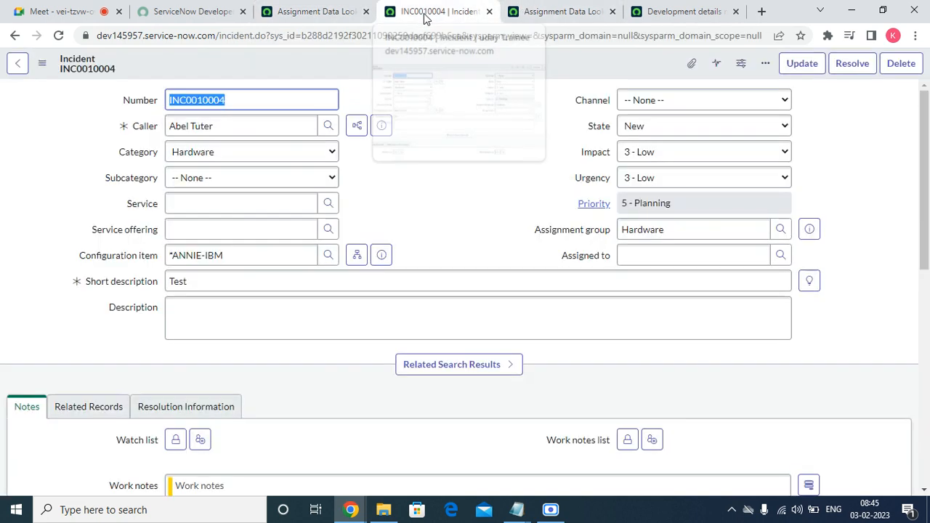
pyautogui.click(305, 13)
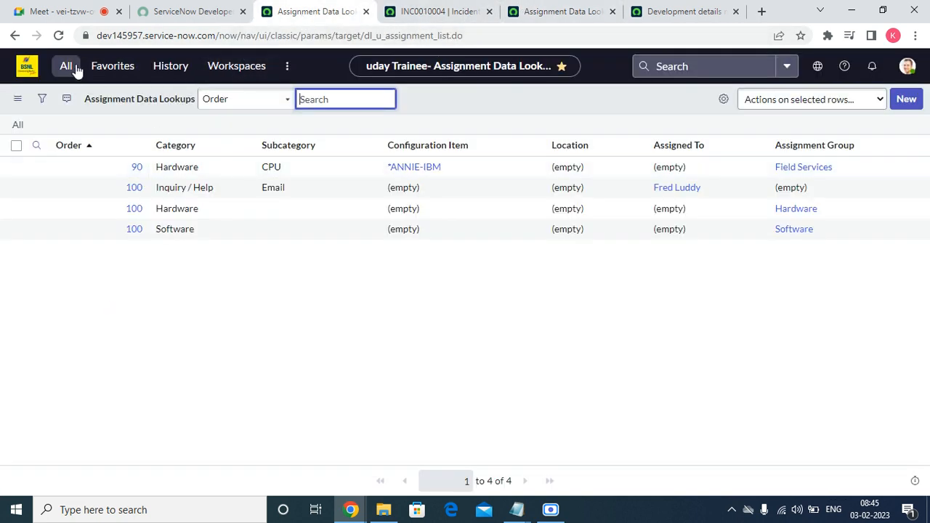
pyautogui.rightClick(305, 11)
pyautogui.click(343, 97)
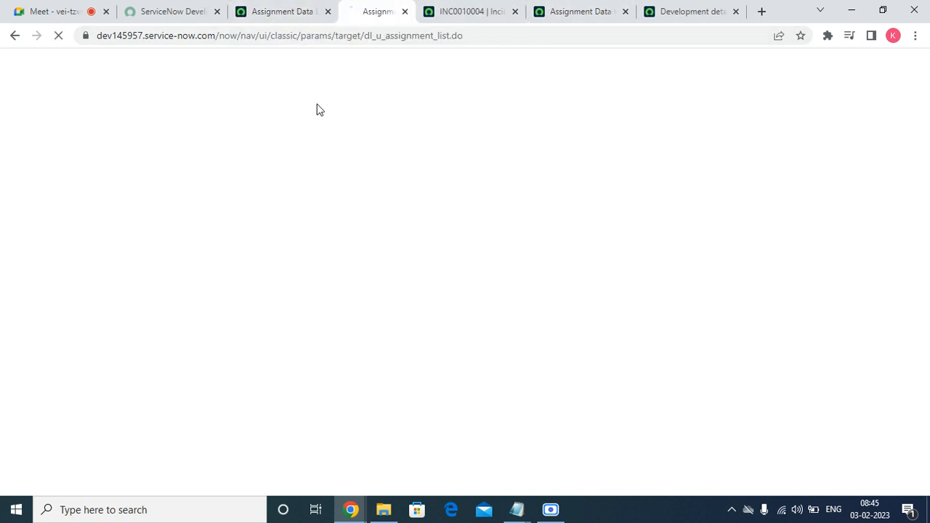
# Start a new incident record from the favorited open incidents list in the original lookup rules browser tab
pyautogui.click(258, 11)
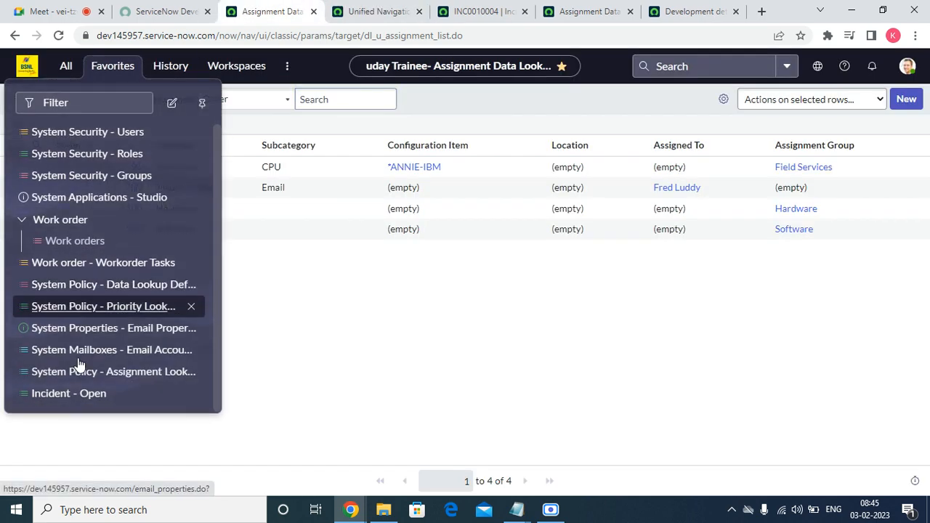
pyautogui.click(75, 394)
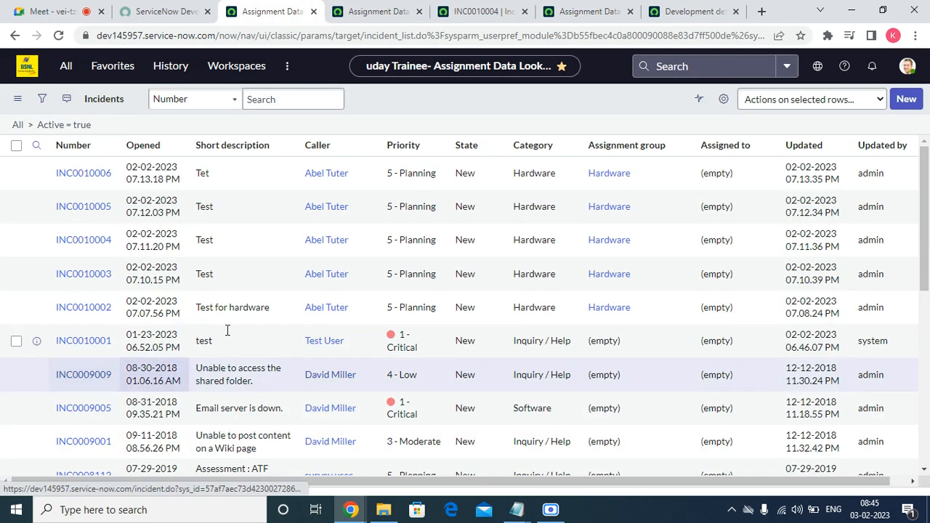
pyautogui.click(907, 100)
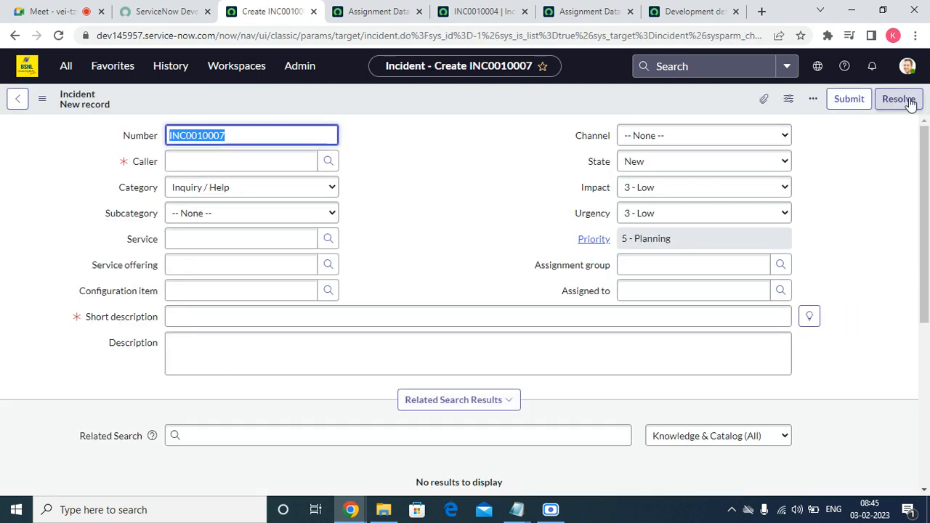
# Fill in the new incident's caller and set its category to Software
pyautogui.click(286, 160)
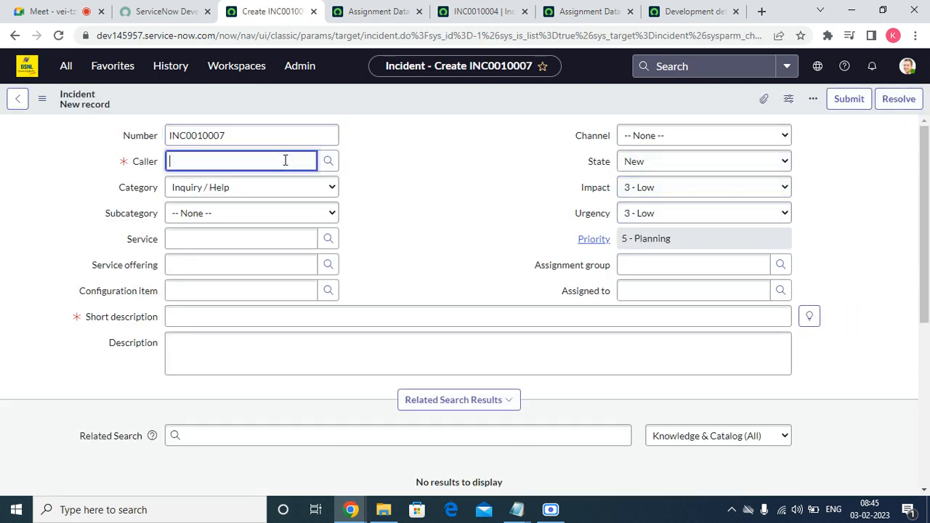
pyautogui.click(225, 200)
pyautogui.click(231, 190)
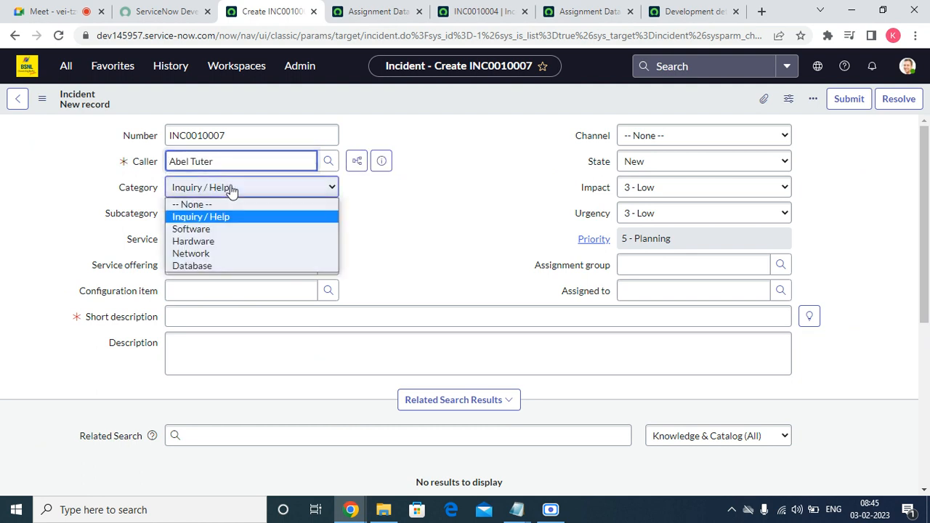
pyautogui.click(191, 229)
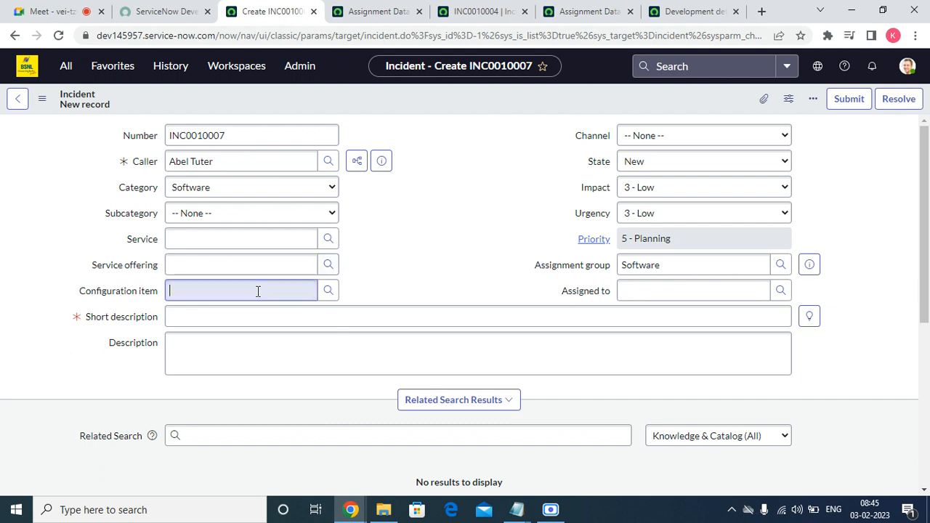
# Enter "Testff" as the short description, save the incident without leaving the form, and check its assignment group
pyautogui.click(225, 315)
pyautogui.write('Testff')
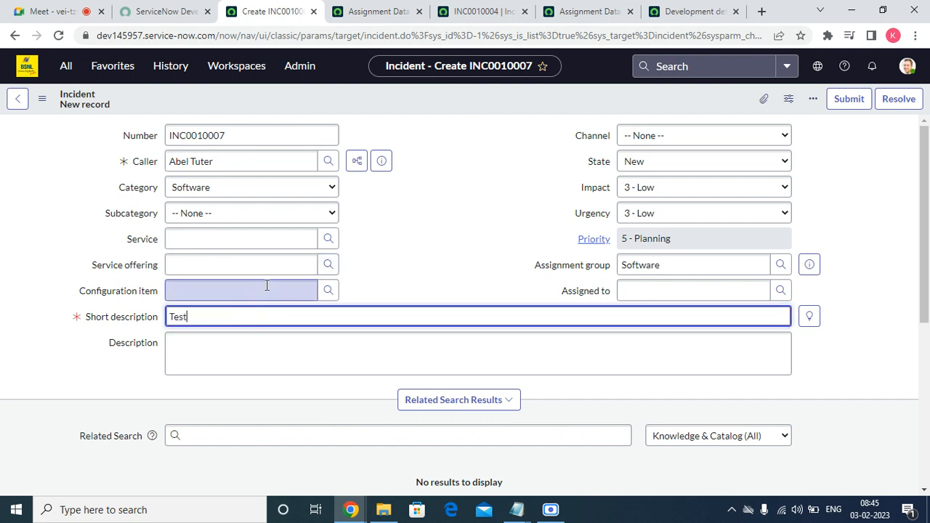
pyautogui.rightClick(463, 100)
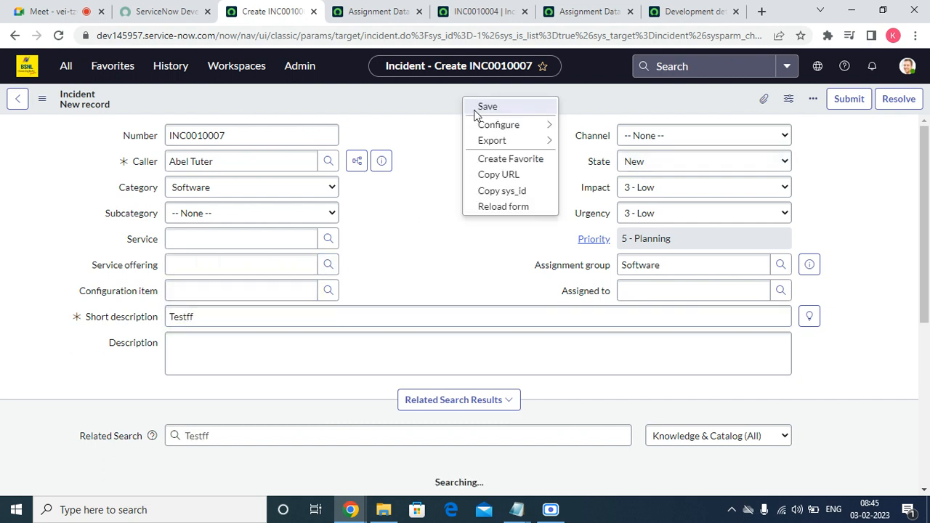
pyautogui.click(476, 109)
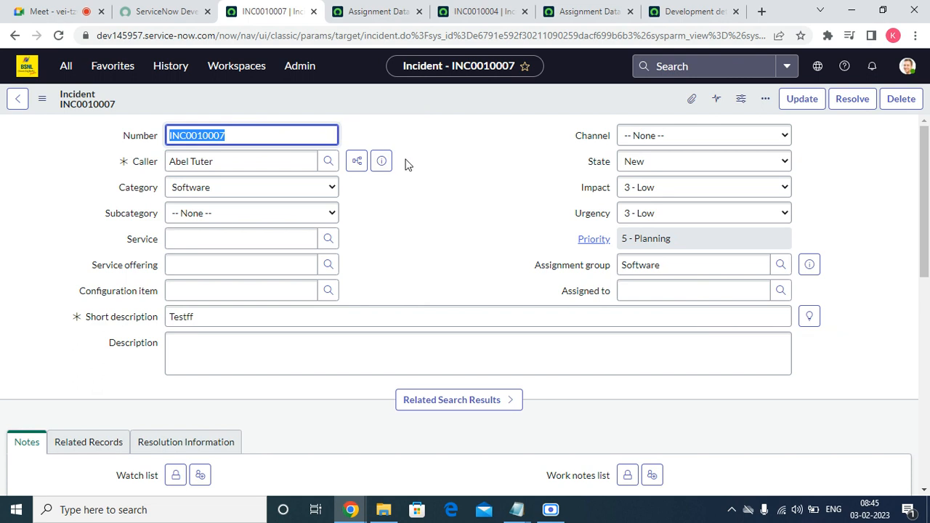
pyautogui.doubleClick(680, 264)
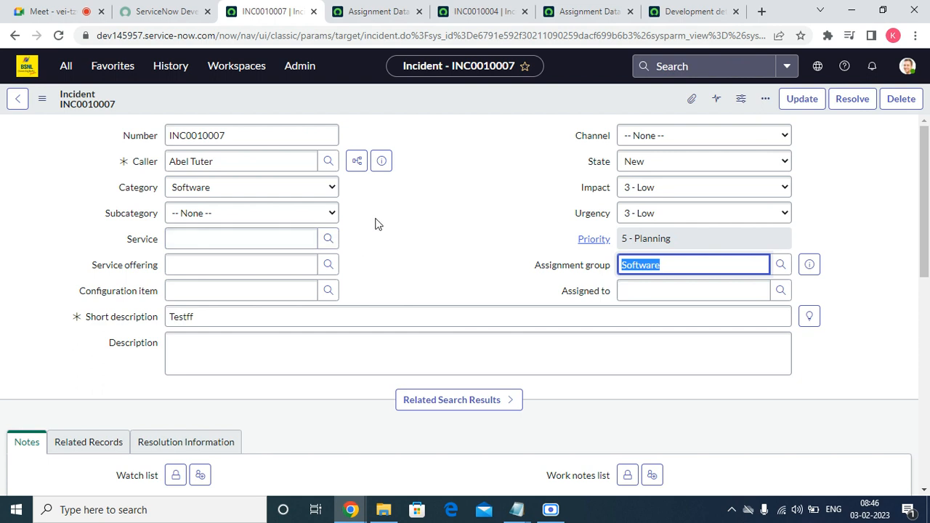
# Change the saved incident's category to Hardware and save the record to test reassignment
pyautogui.click(243, 189)
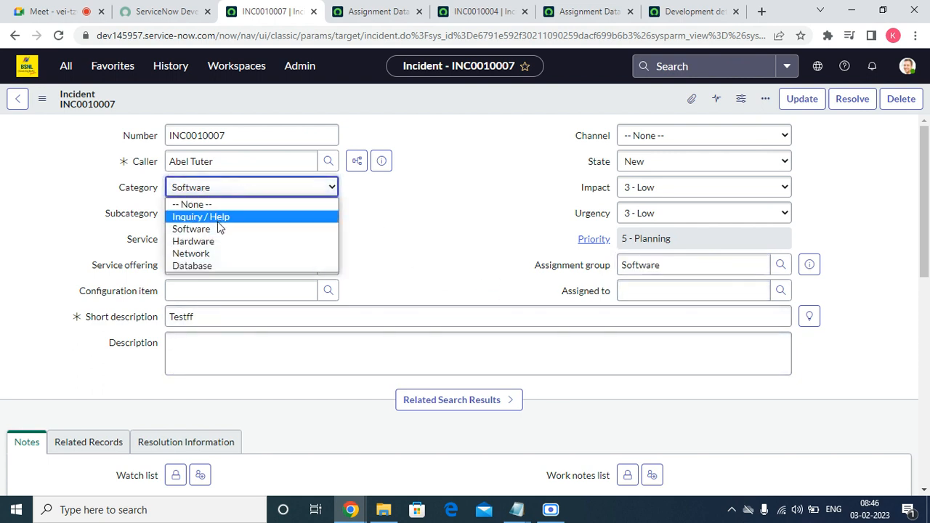
pyautogui.click(208, 240)
pyautogui.rightClick(476, 98)
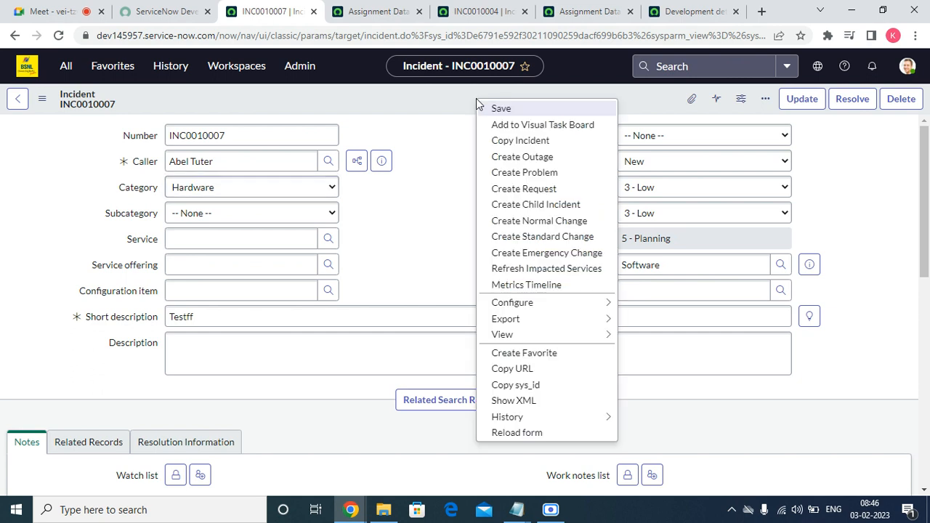
pyautogui.click(488, 107)
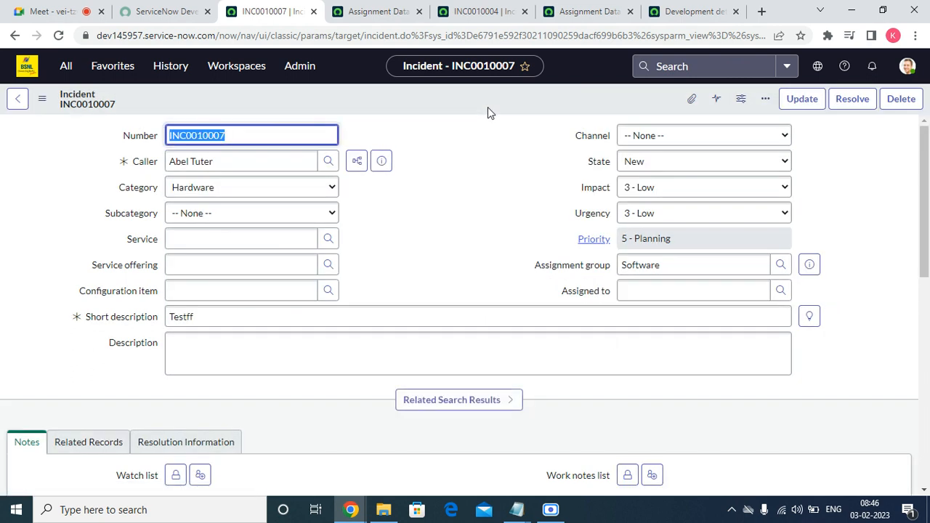
# Set the incident's category back to Software and save the record
pyautogui.click(324, 191)
pyautogui.click(269, 228)
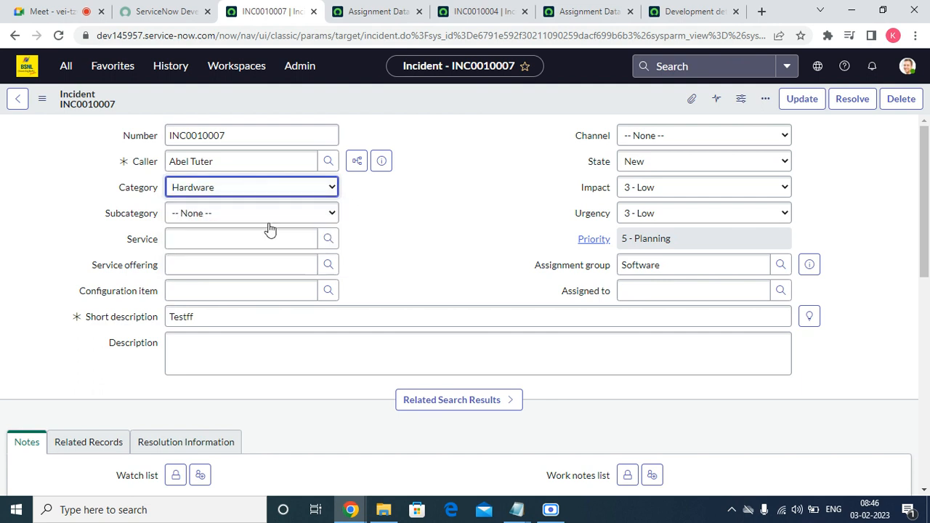
pyautogui.rightClick(477, 109)
pyautogui.click(496, 110)
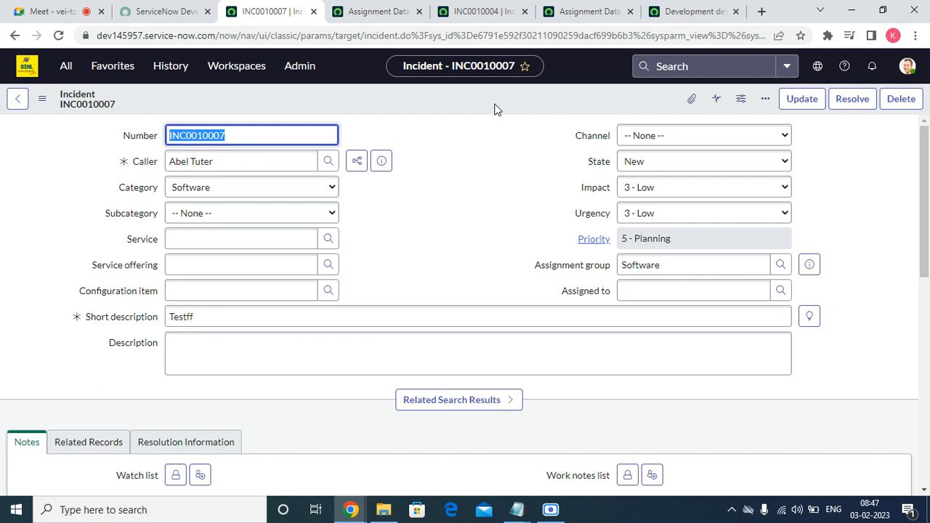
pyautogui.click(263, 187)
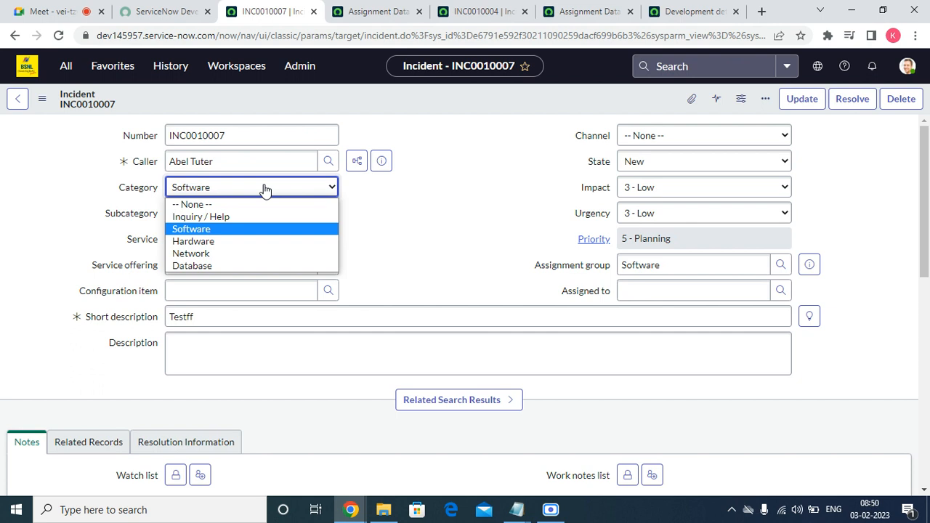
pyautogui.press('Down')
pyautogui.press('Down')
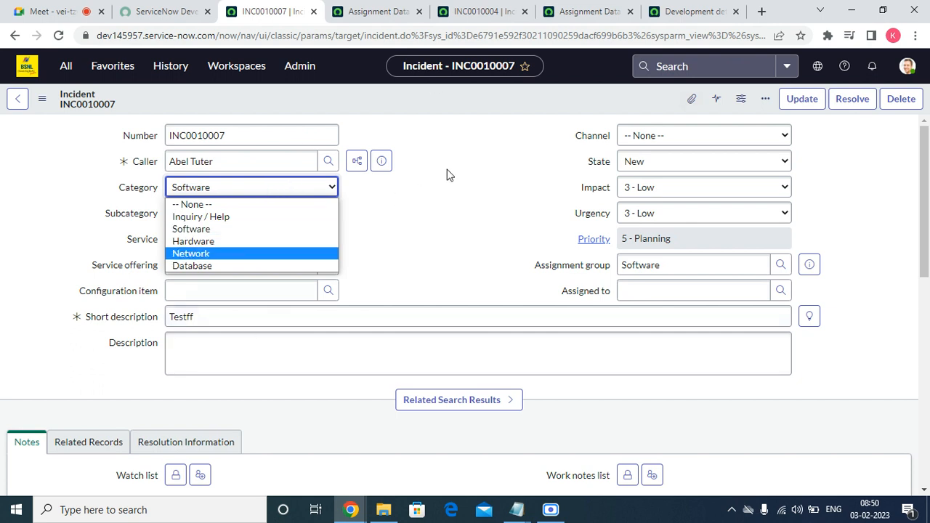
pyautogui.click(552, 510)
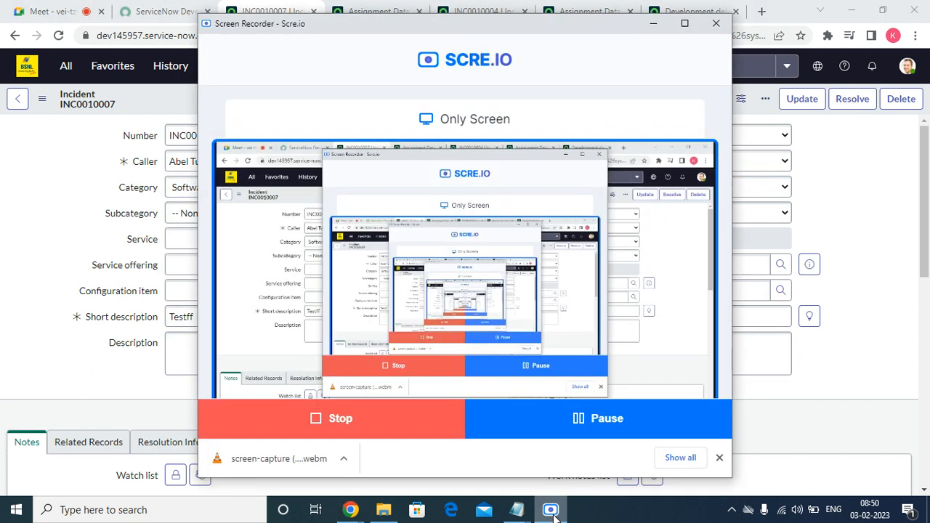